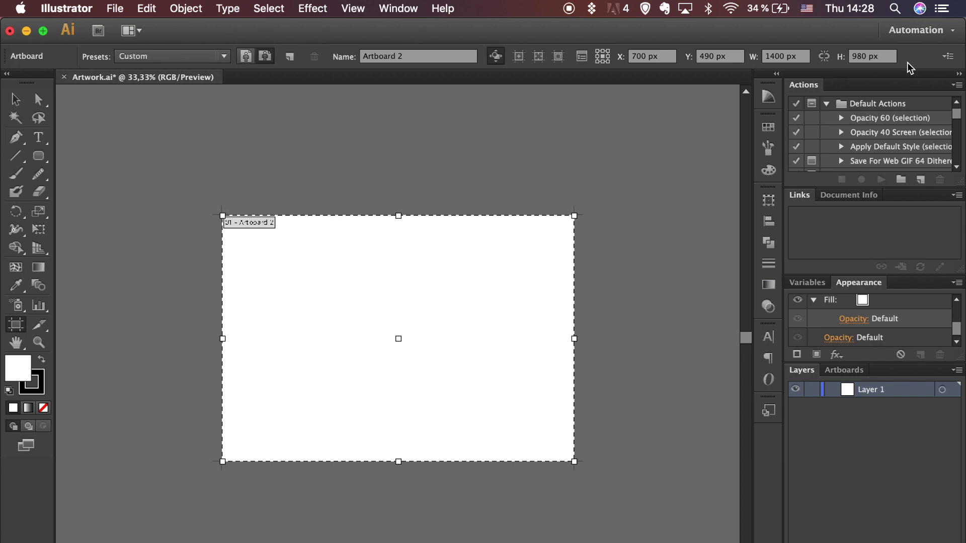
Place the sketch image IMG_0745.jpg from the Desktop into the document as a linked file
left_click(16, 100)
left_click(116, 9)
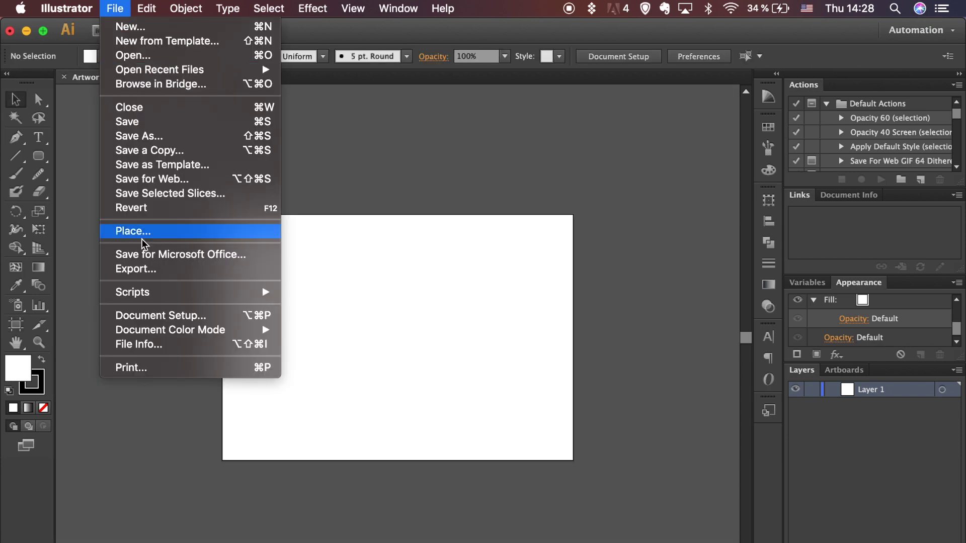
left_click(141, 232)
left_click(403, 140)
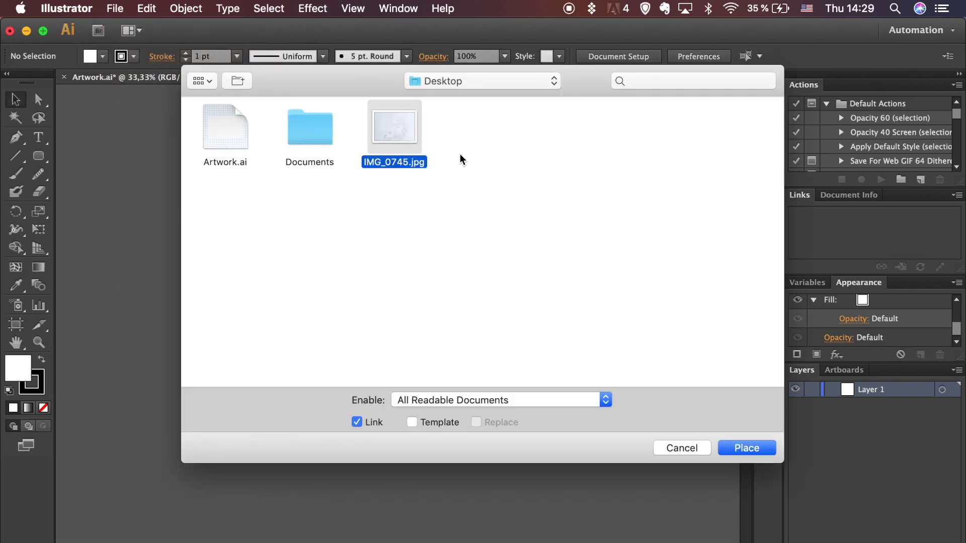
left_click(744, 447)
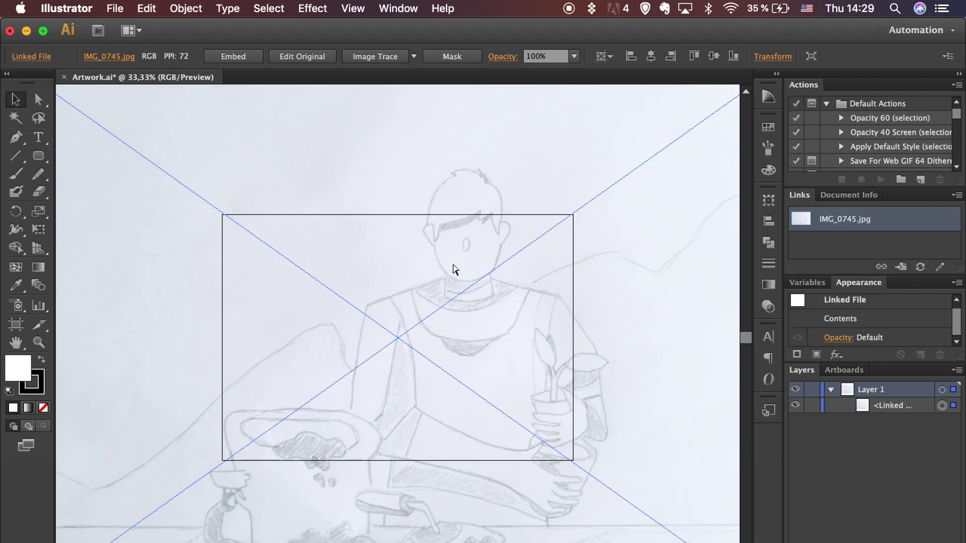
Scale the placed sketch down to the size of the artboard and lock it against editing
key("super+minus")
left_click_drag(579, 467, 483, 399)
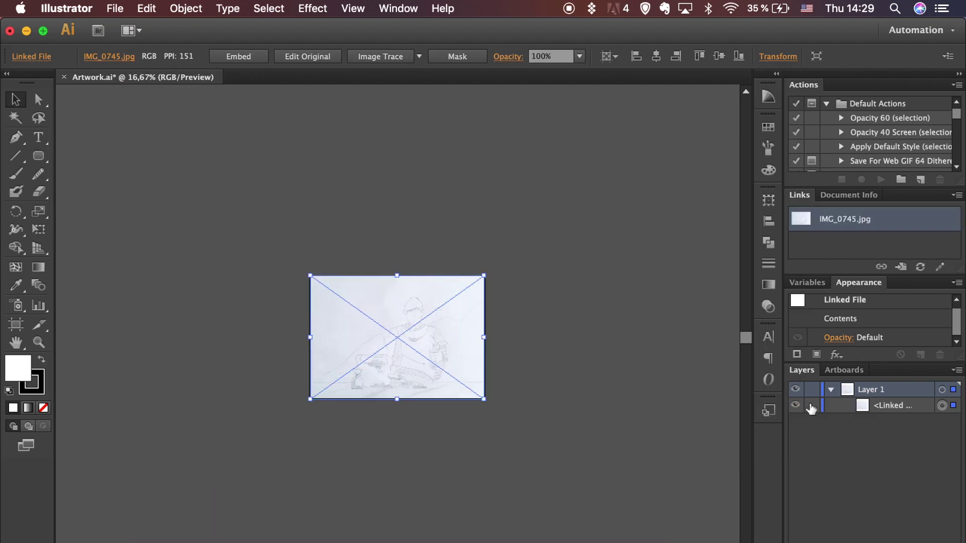
left_click(811, 406)
Set the stroke colour to magenta FF00B1 and the fill to none for tracing the sketch
key("super+plus")
key("super+plus")
key("super+plus")
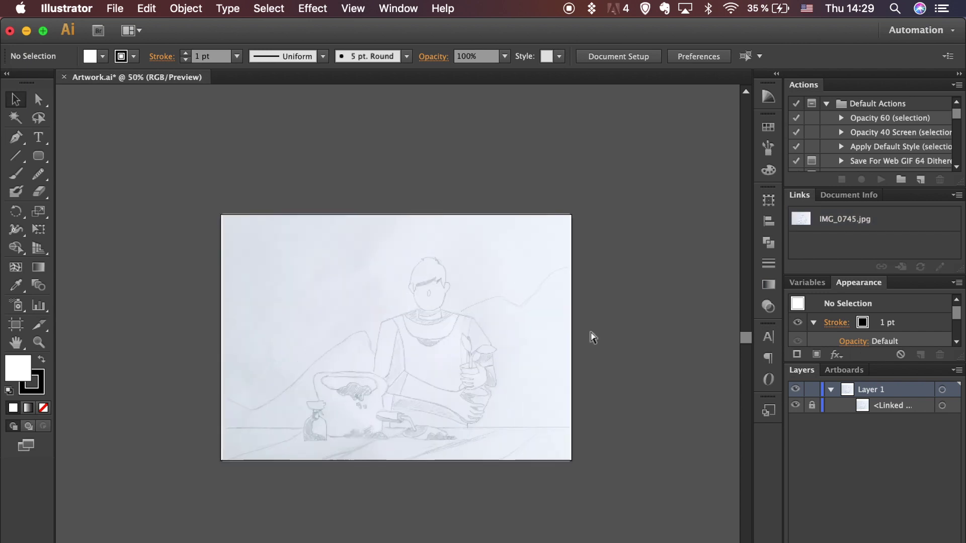
key("super+equal")
scroll(590, 329, "up", 2)
key("x")
key("F6")
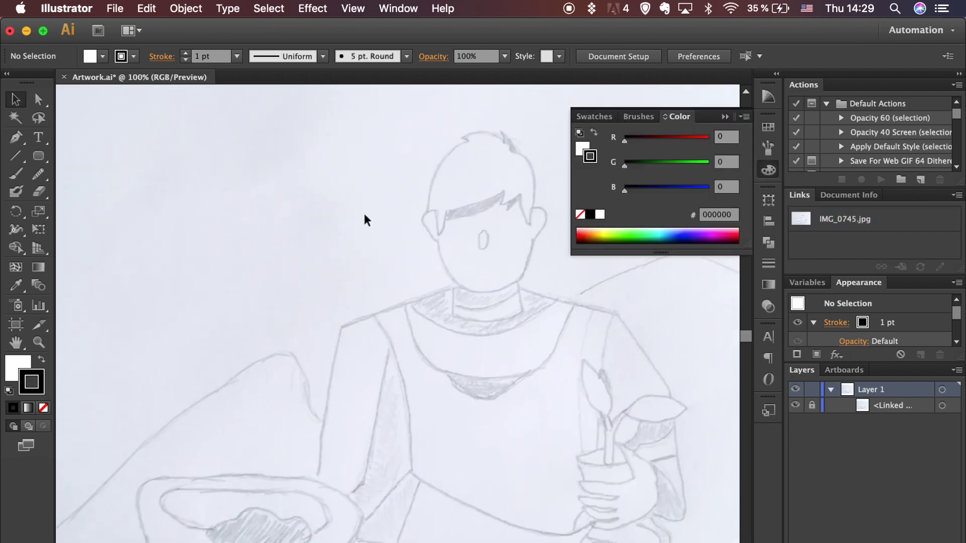
double_click(34, 393)
left_click_drag(720, 352, 730, 327)
left_click(877, 330)
left_click(12, 363)
left_click(43, 408)
left_click(39, 390)
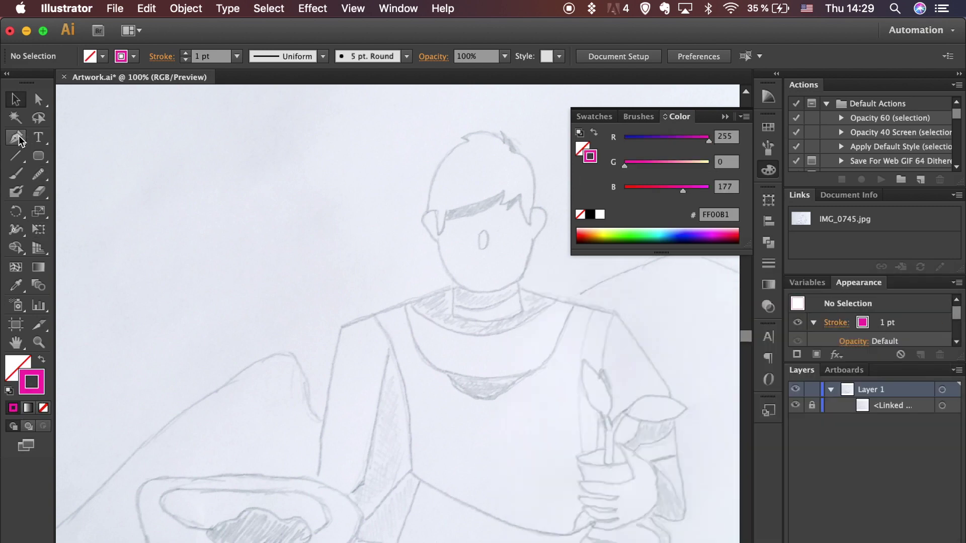
Trace the face with the Pen tool as one closed path, including both ears and a curved top under the hair
key("super+equal")
scroll(455, 286, "up", 5)
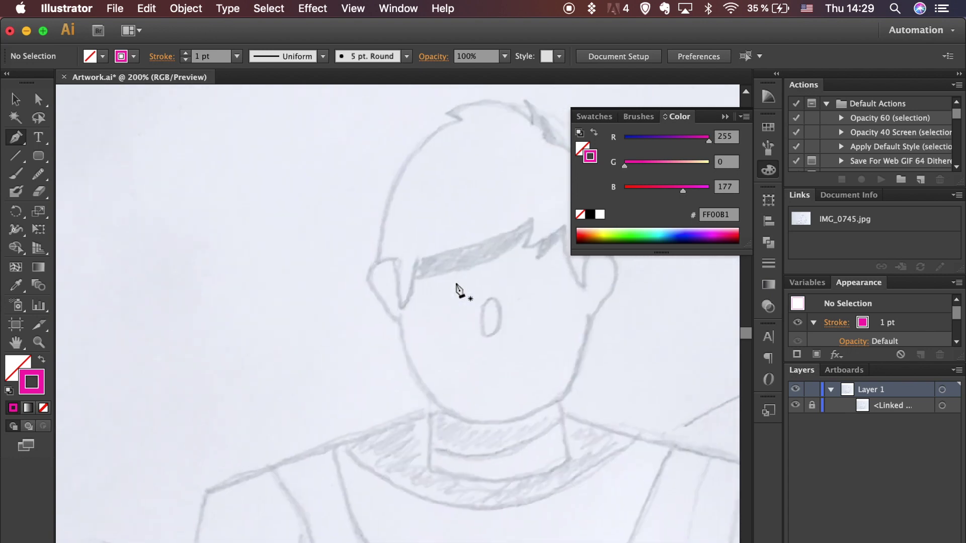
left_click(761, 172)
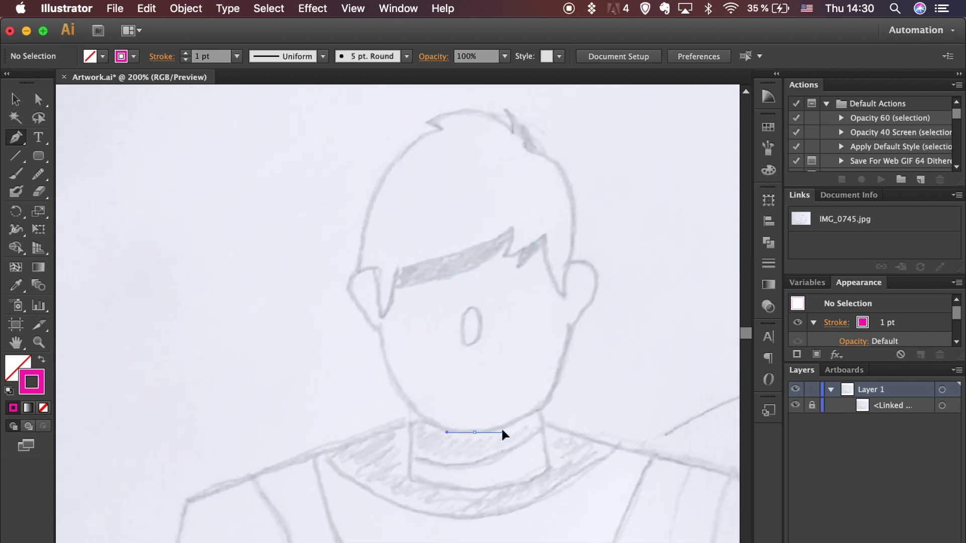
left_click_drag(548, 399, 558, 382)
left_click(570, 327)
left_click_drag(597, 283, 597, 272)
left_click(559, 265)
left_click_drag(475, 180, 370, 181)
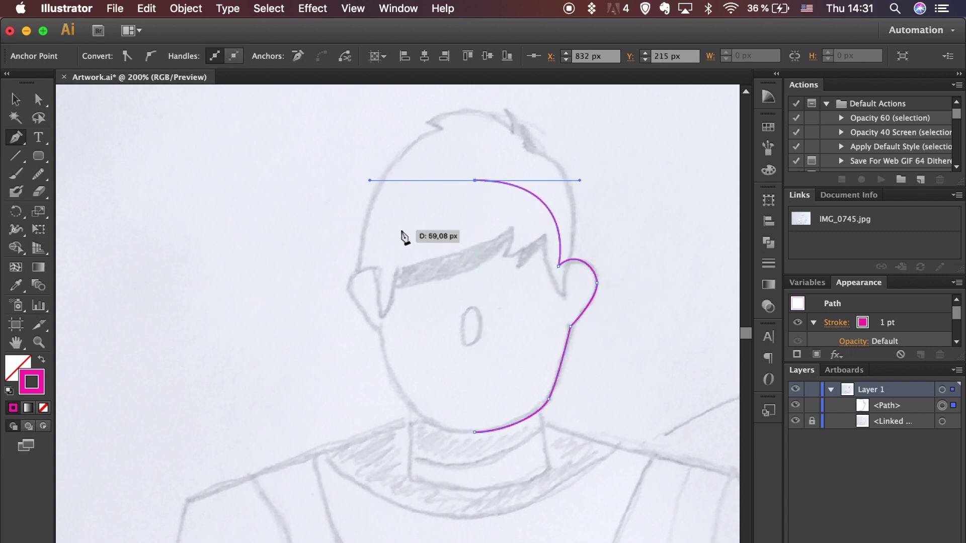
left_click_drag(378, 269, 349, 287)
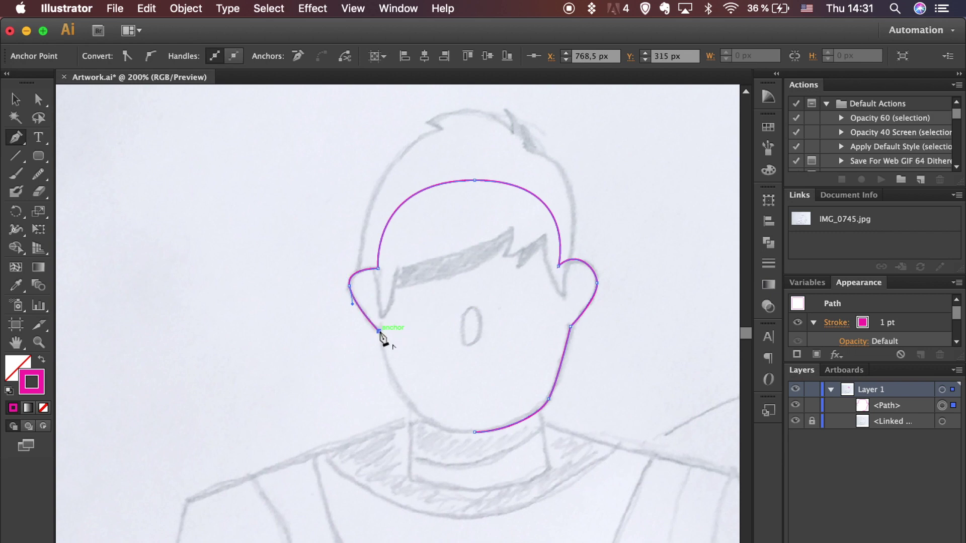
left_click(410, 407)
left_click_drag(475, 432, 506, 428)
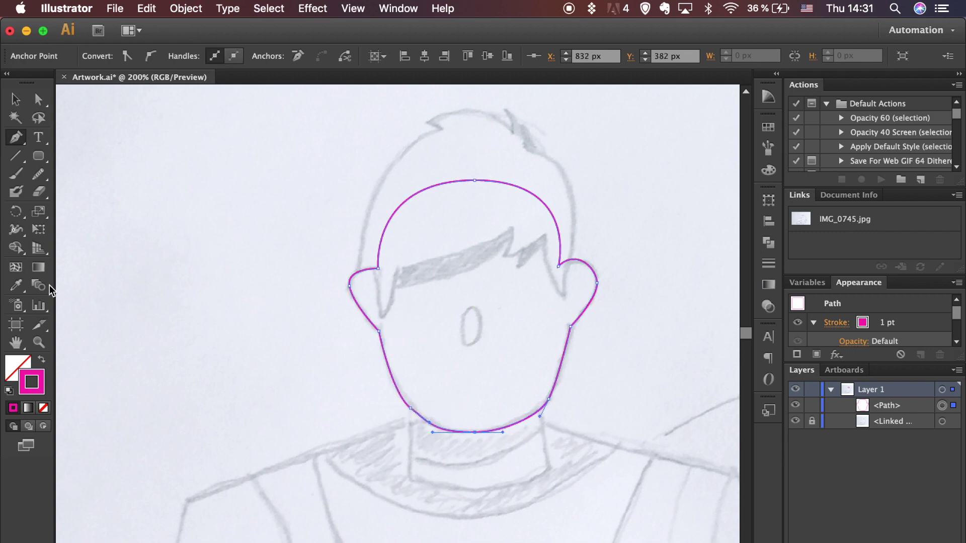
Smooth the face outline's lower-left jaw curve by redrawing it with the Pencil tool, and deselect the path
left_click(39, 173)
left_click_drag(406, 399, 436, 422)
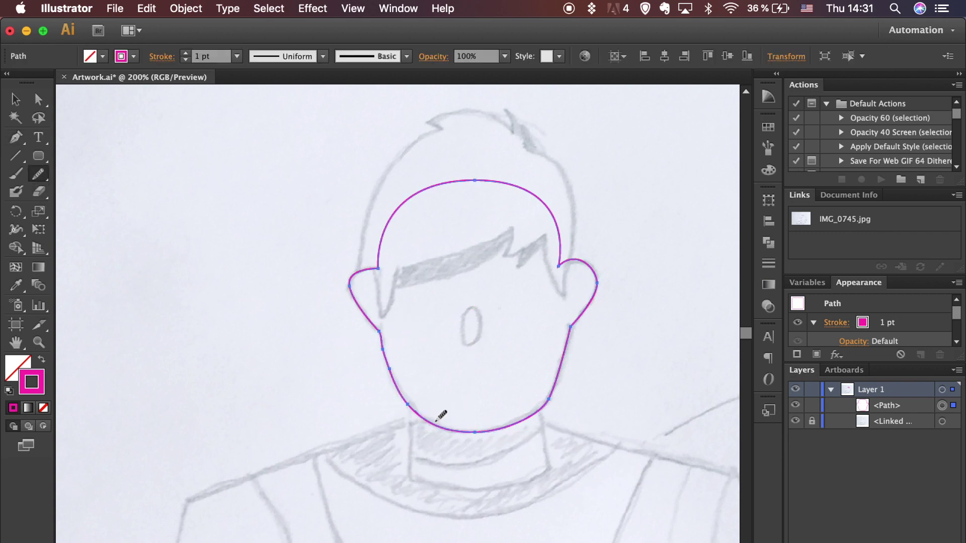
key("v")
left_click(283, 496)
Trace the lower edge of the hair with the Pen tool, from the right sideburn through the fringe spikes to the left ear
key("p")
left_click(563, 297)
left_click_drag(543, 236, 543, 214)
left_click(543, 236)
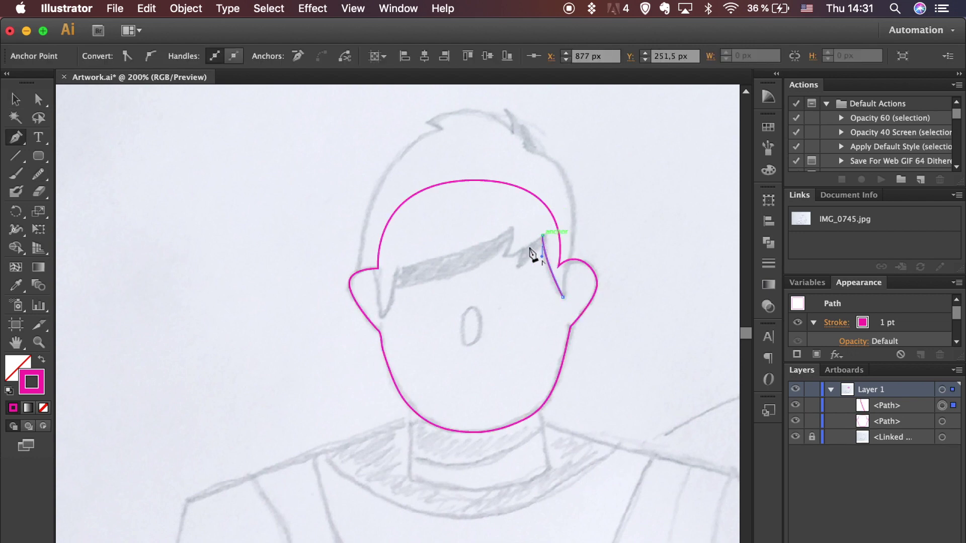
left_click_drag(489, 256, 488, 257)
left_click(506, 256)
left_click(512, 226)
left_click_drag(357, 272, 265, 270)
left_click(357, 273)
Continue the hair path over the crown with its two pointed tufts and close it at the right sideburn's tip
left_click_drag(441, 129, 509, 116)
left_click(441, 131)
left_click_drag(425, 122, 512, 129)
left_click_drag(549, 163, 550, 164)
left_click(512, 128)
left_click_drag(504, 107, 501, 102)
left_click(504, 107)
left_click_drag(538, 146, 541, 155)
left_click_drag(573, 209, 520, 230)
left_click(563, 297)
Trace the shaded strip under the fringe as a separate shape whose upper part overlaps the hair
left_click(518, 327, "super")
left_click_drag(387, 290, 290, 297)
left_click(393, 236)
left_click(537, 214)
left_click(550, 230)
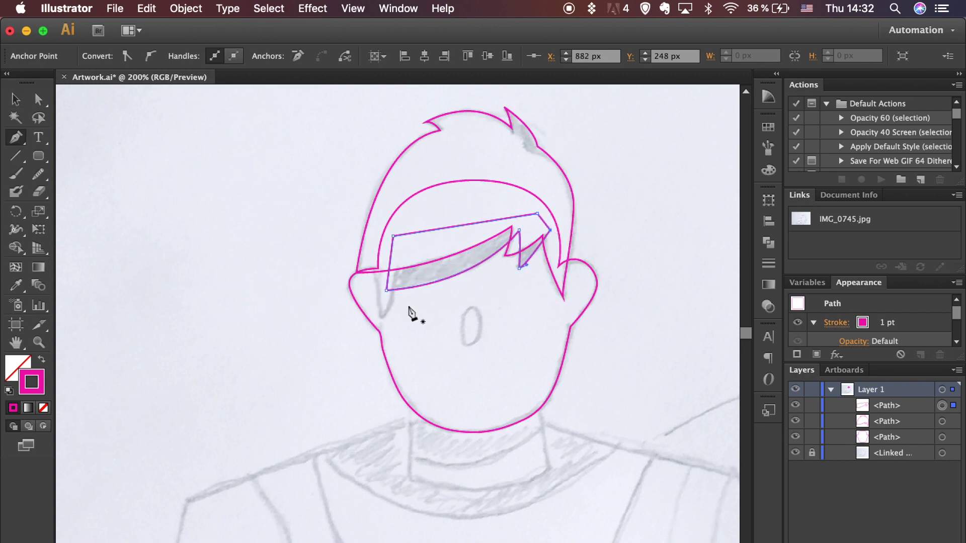
Trace the pointed left sideburn as a closed path beside the left ear and deselect it
left_click(395, 256)
left_click_drag(381, 317, 364, 325)
left_click(381, 316)
left_click_drag(367, 252, 363, 252)
left_click(395, 257)
left_click(381, 317)
key("v")
left_click(553, 337)
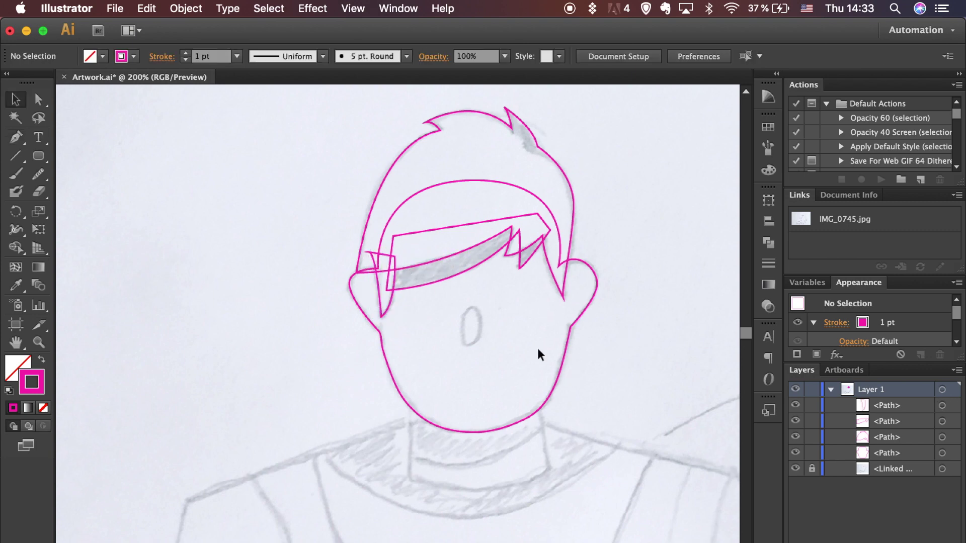
Draw a narrow upright rounded rectangle over the sketched nose and align it horizontally to the centre of the face
left_click(38, 156)
left_click_drag(465, 311, 481, 348)
key("v")
left_click(506, 428, "shift")
left_click(614, 56)
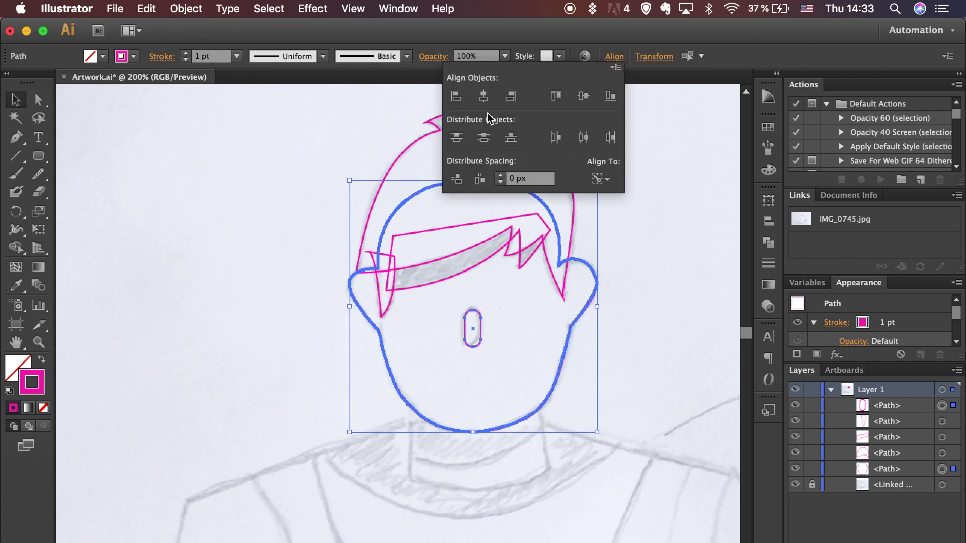
left_click(642, 276)
Fill the face with the light pink swatch and the nose with the bright pink swatch
left_click(572, 324)
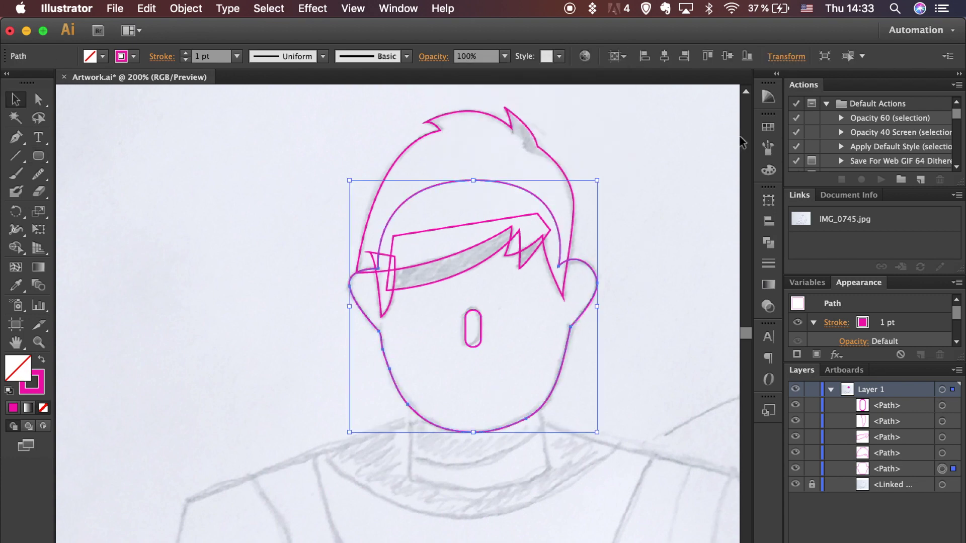
left_click(769, 129)
left_click(591, 146)
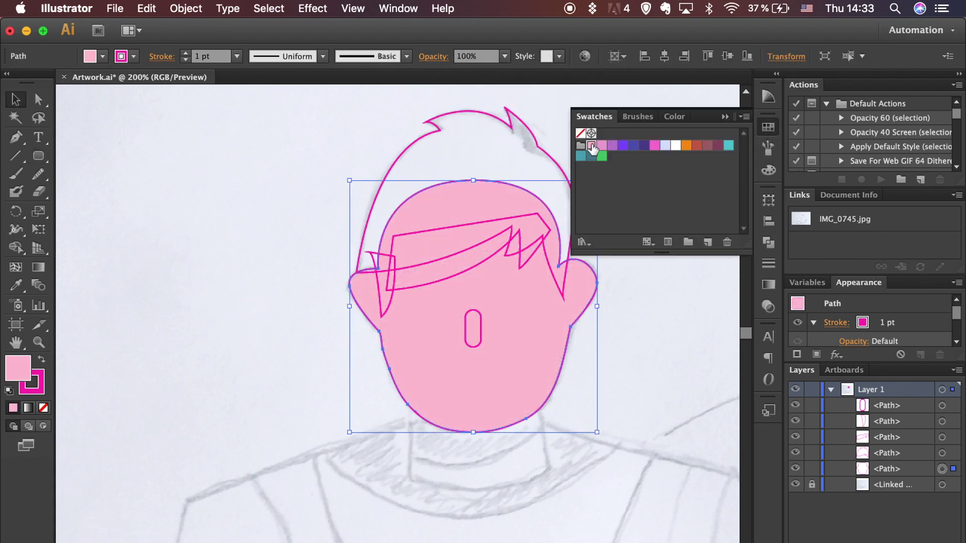
left_click(470, 311)
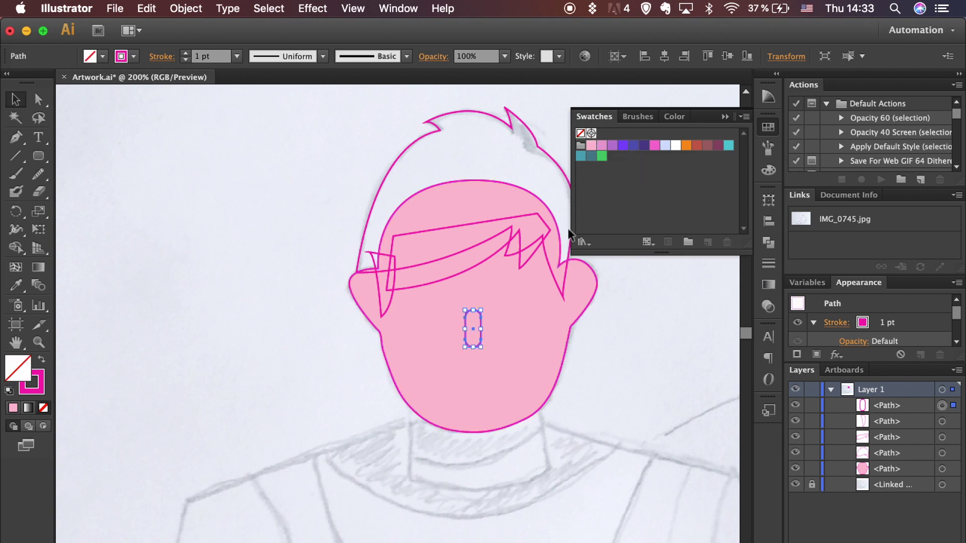
left_click(655, 146)
Fill the fringe shadow with the violet swatch, and the hair and left sideburn with the dark purple swatch
left_click(486, 261)
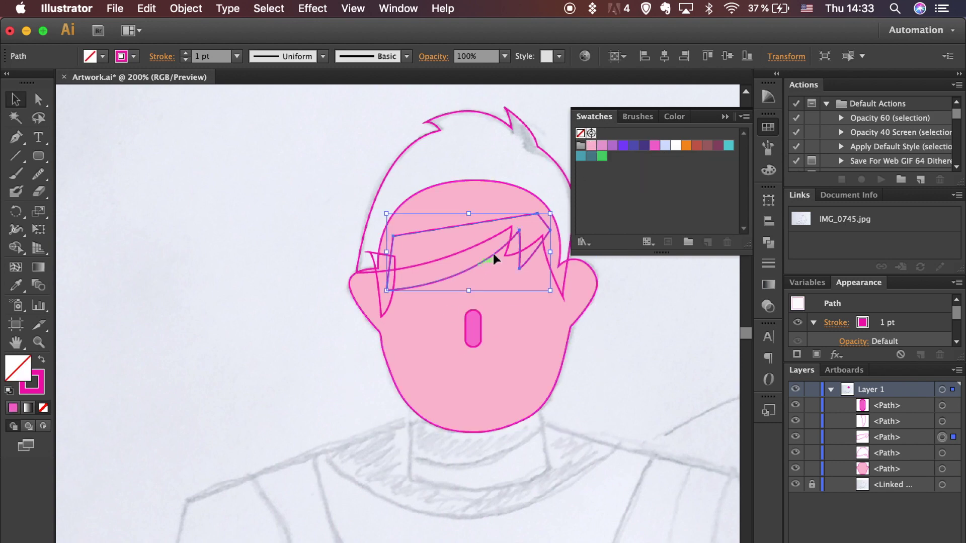
left_click(623, 146)
left_click(538, 146)
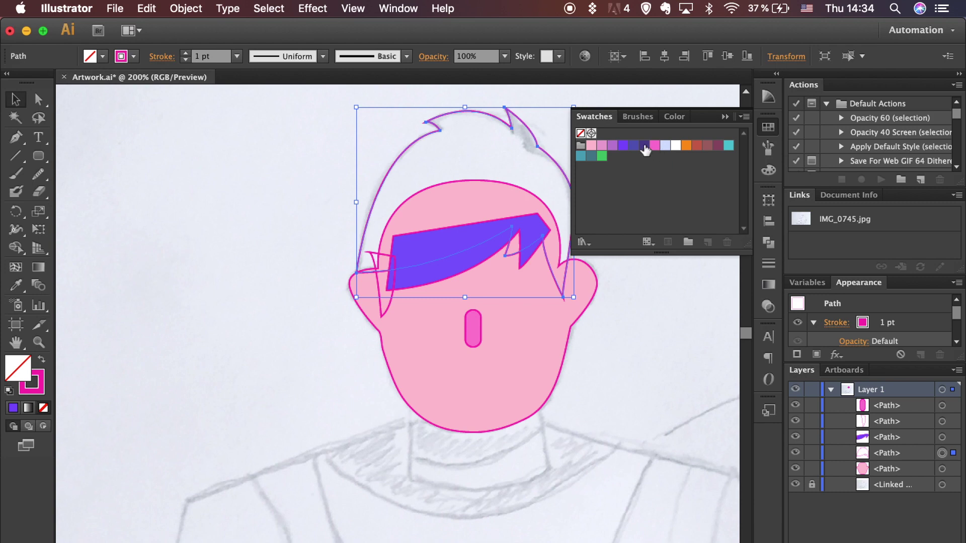
left_click(644, 146)
left_click(389, 304)
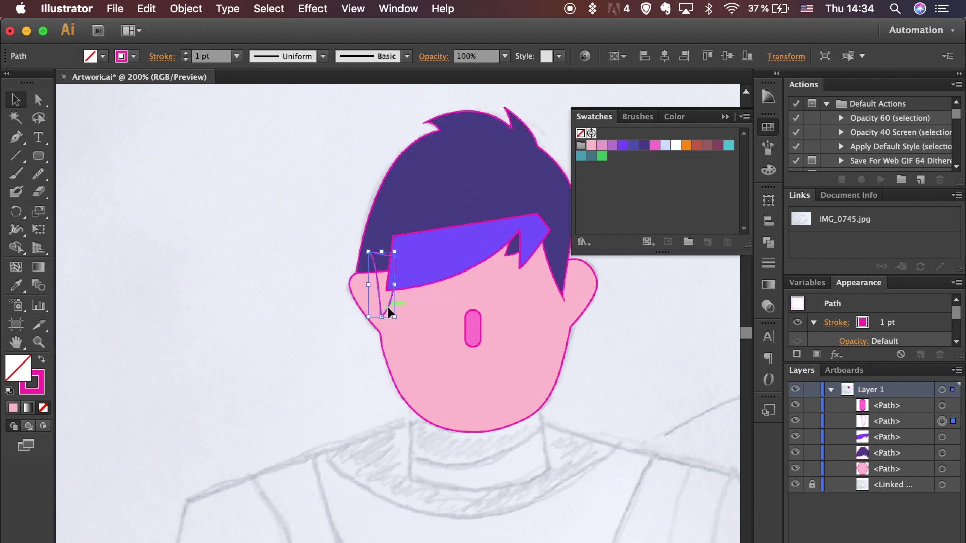
left_click(645, 146)
left_click(639, 338)
Remove the stroke from all the traced head shapes and deselect them
scroll(573, 403, "right", 2)
scroll(574, 403, "up", 1)
left_click_drag(527, 463, 288, 139)
left_click(30, 396)
left_click(44, 408)
left_click(222, 401)
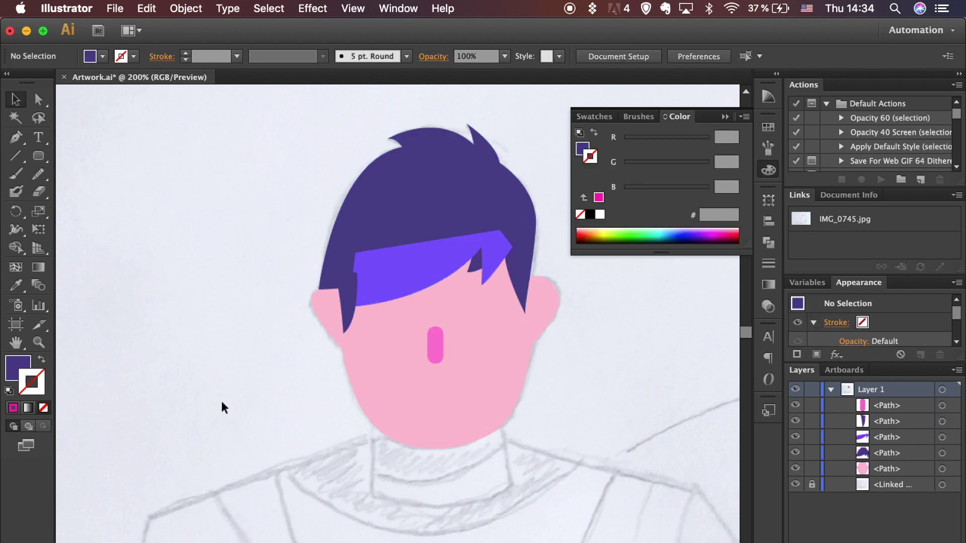
Bring the main hair shape to the front so it covers the upper part of the fringe shadow
left_click(376, 238)
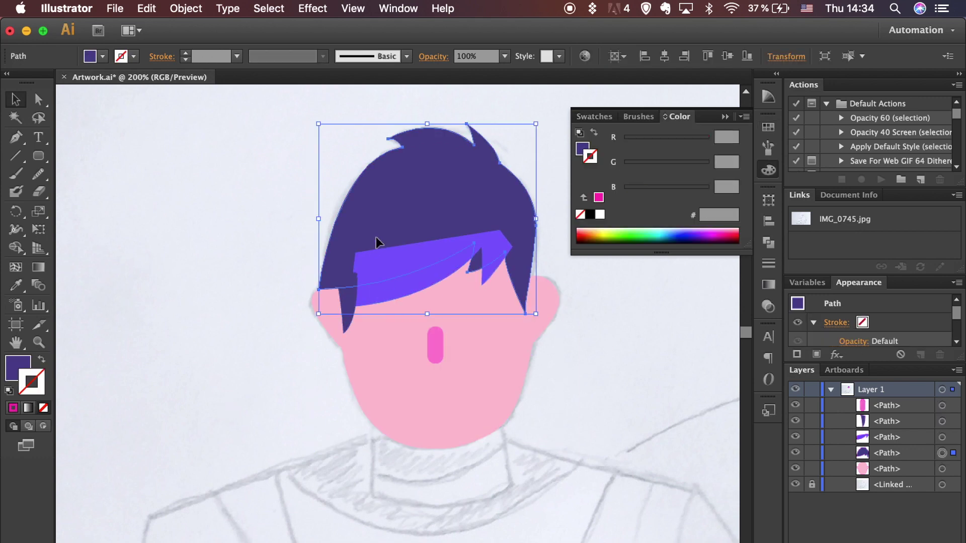
right_click(376, 238)
mouse_move(446, 446)
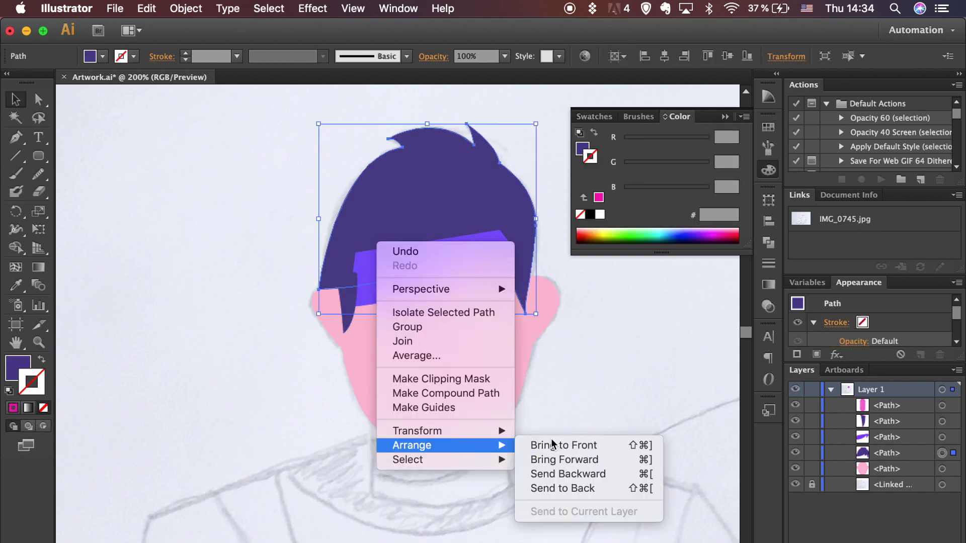
left_click(551, 444)
left_click(624, 400)
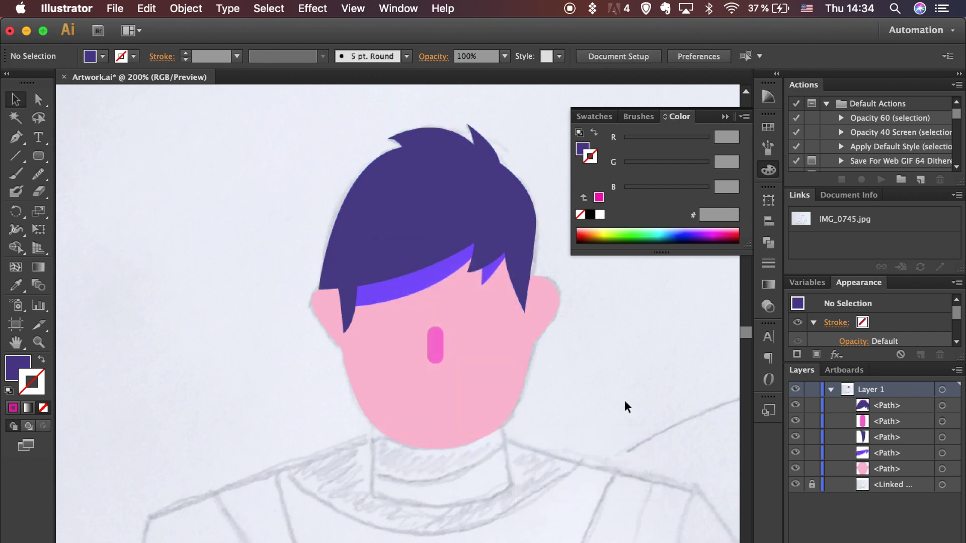
Move the anchor point on the hair's right edge slightly outward with the Direct Selection tool to widen the curve
key("super+1")
key("super+minus")
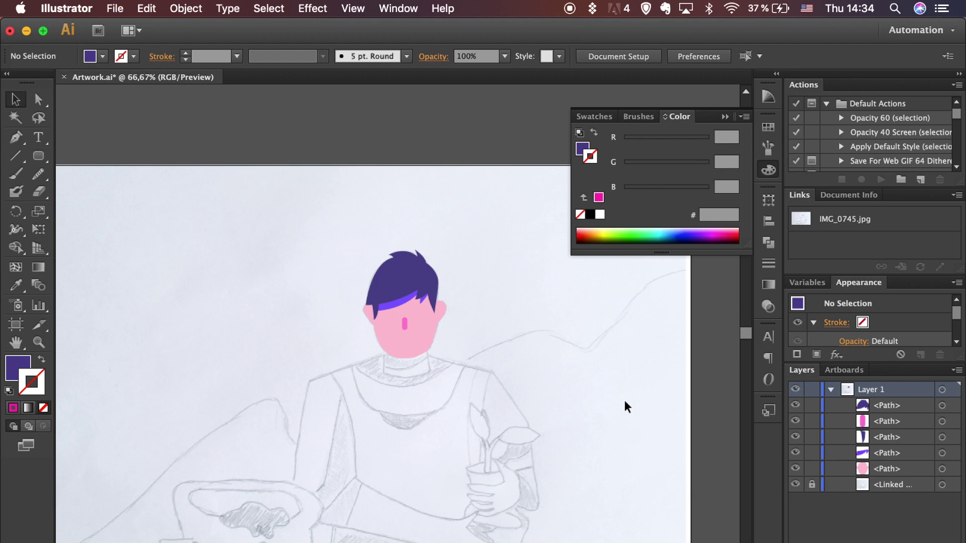
key("super+plus")
key("super+plus")
left_click(494, 222)
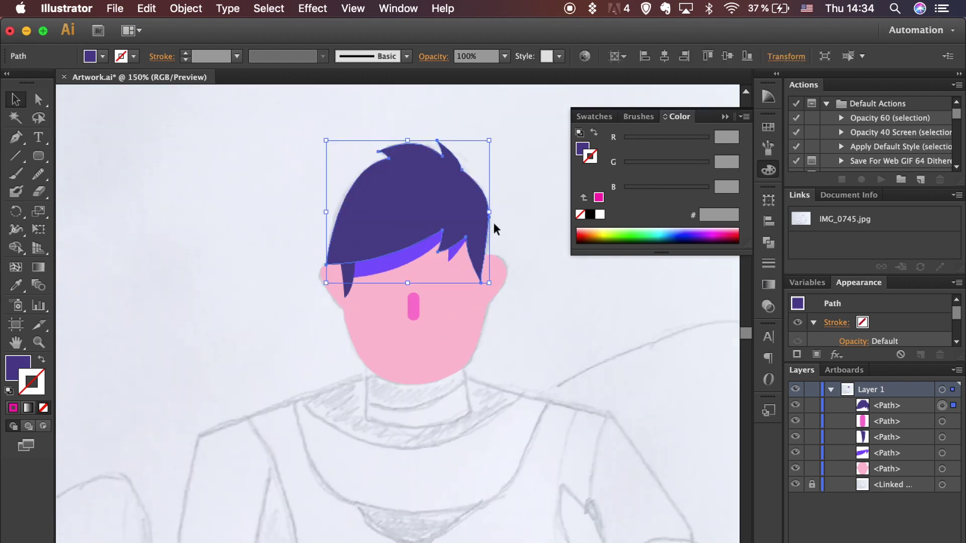
key("a")
left_click_drag(489, 217, 492, 220)
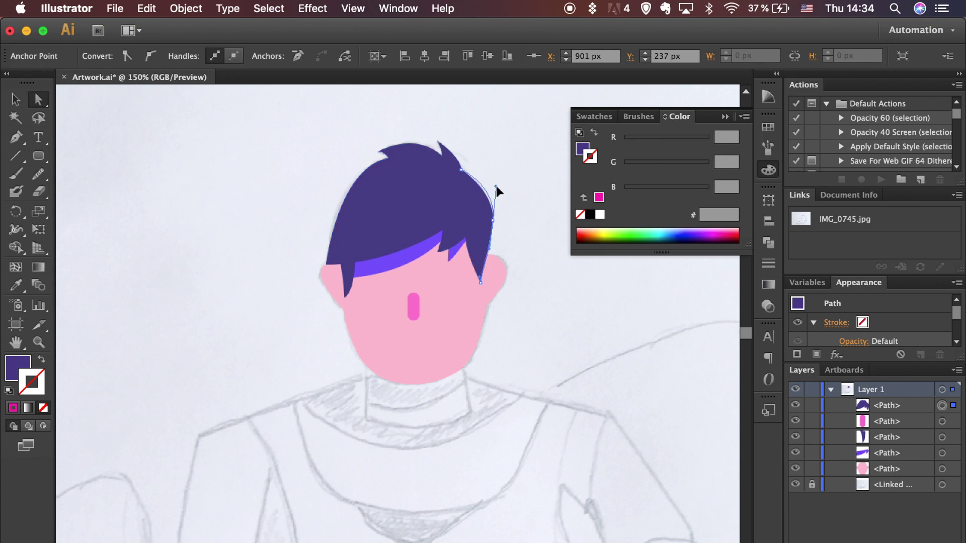
left_click(546, 247)
Draw a closed neck shape with a curved lower edge using the Pen tool, and swap its fill and stroke to show only the outline
scroll(564, 312, "down", 2)
key("p")
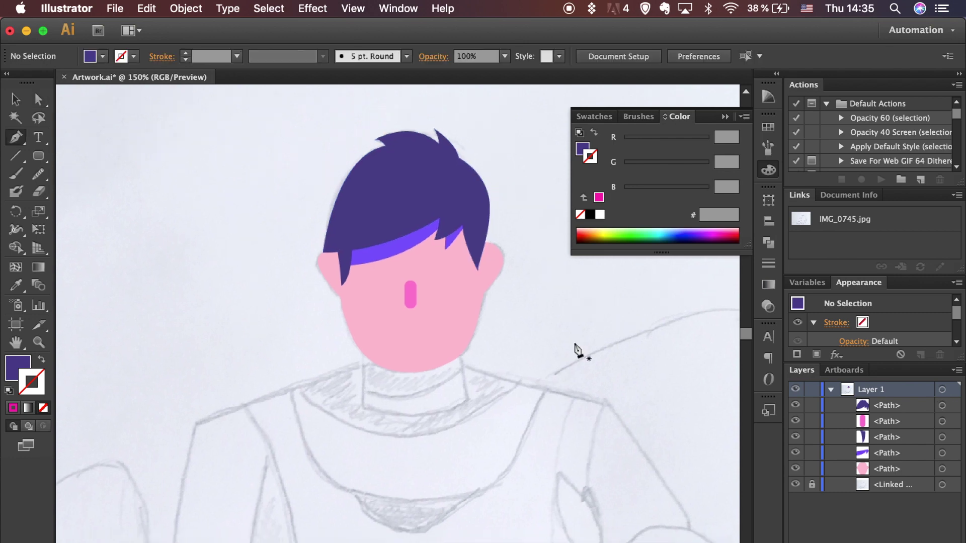
left_click(361, 334)
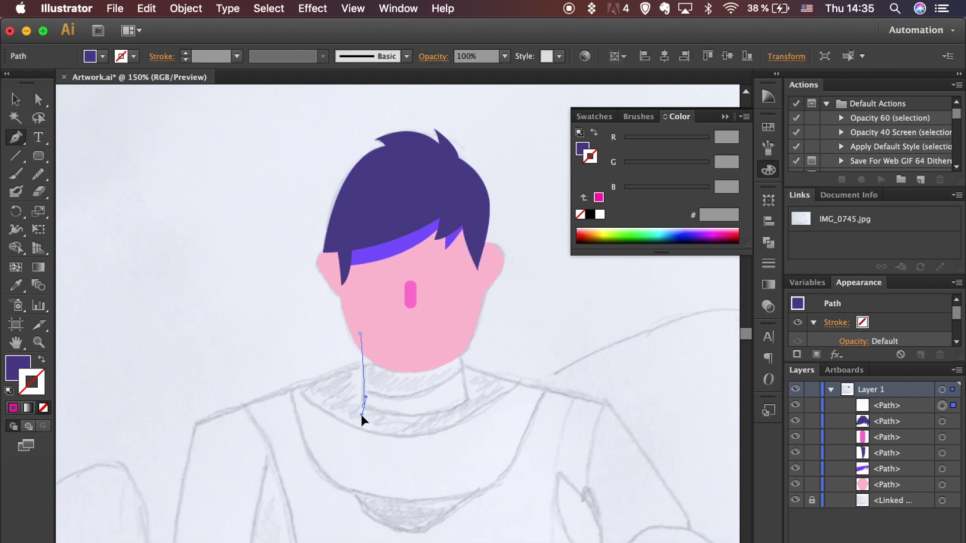
left_click(364, 406)
left_click_drag(417, 416, 442, 410)
left_click(468, 399)
left_click(459, 340)
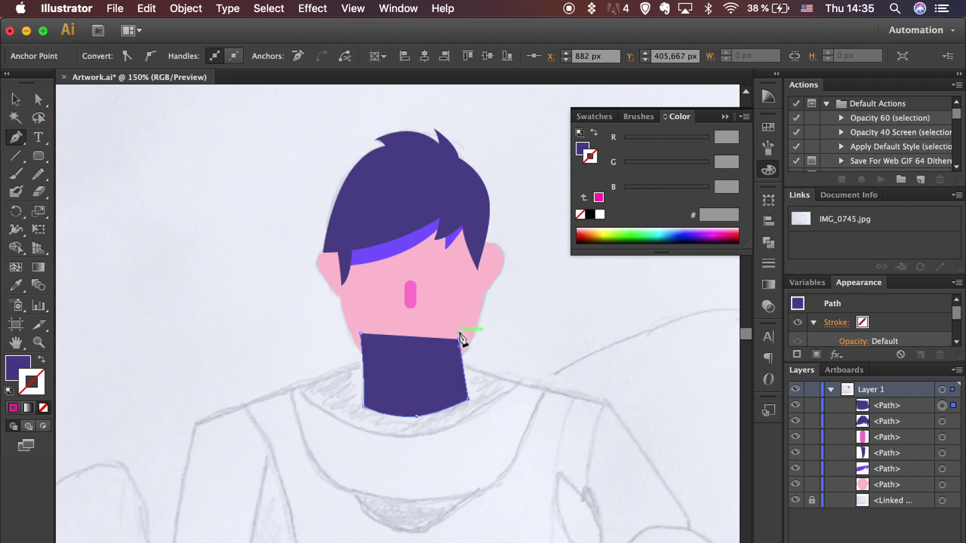
left_click(361, 335)
left_click(42, 361)
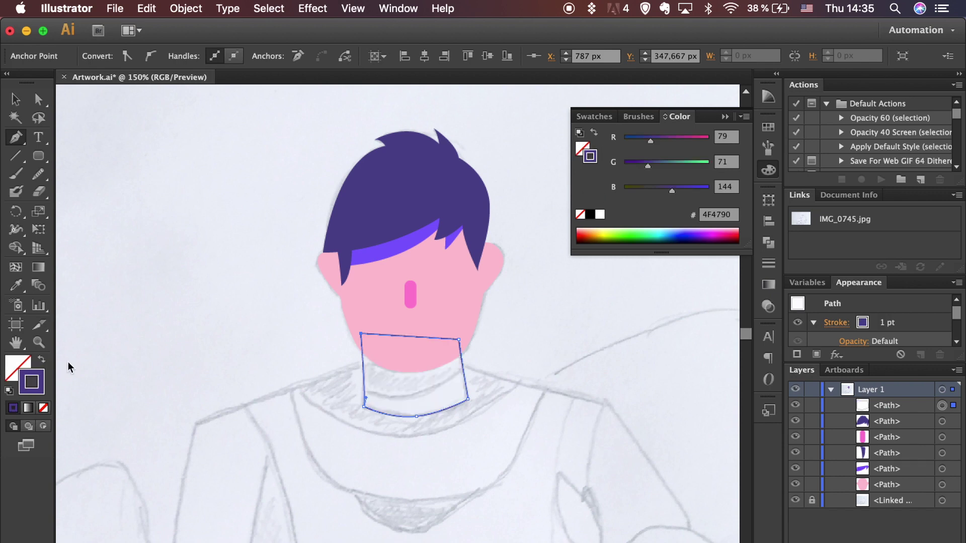
Draw a curved line across the lower neck with the Pen tool and divide the neck shape along it with Pathfinder
left_click_drag(478, 352, 365, 392)
left_click(342, 379)
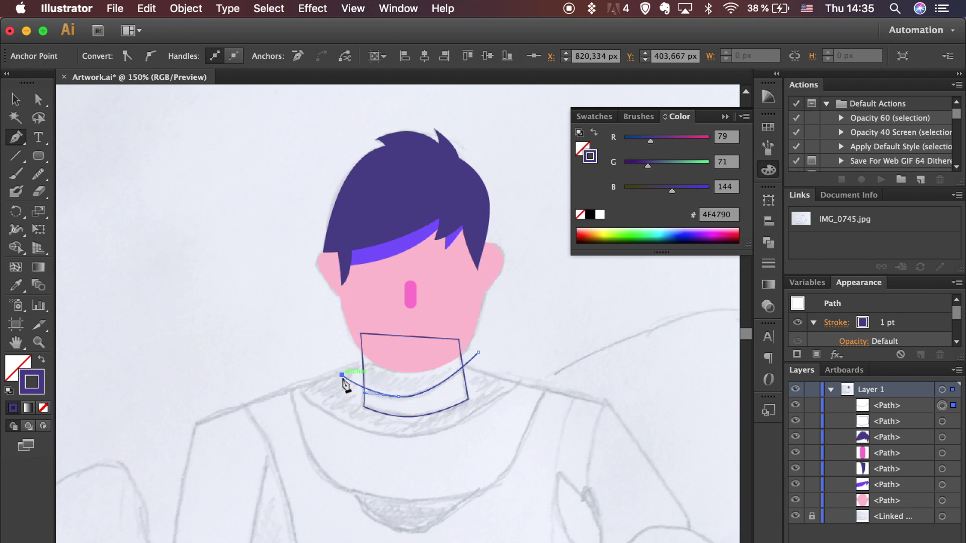
key("v")
left_click(452, 407, "shift")
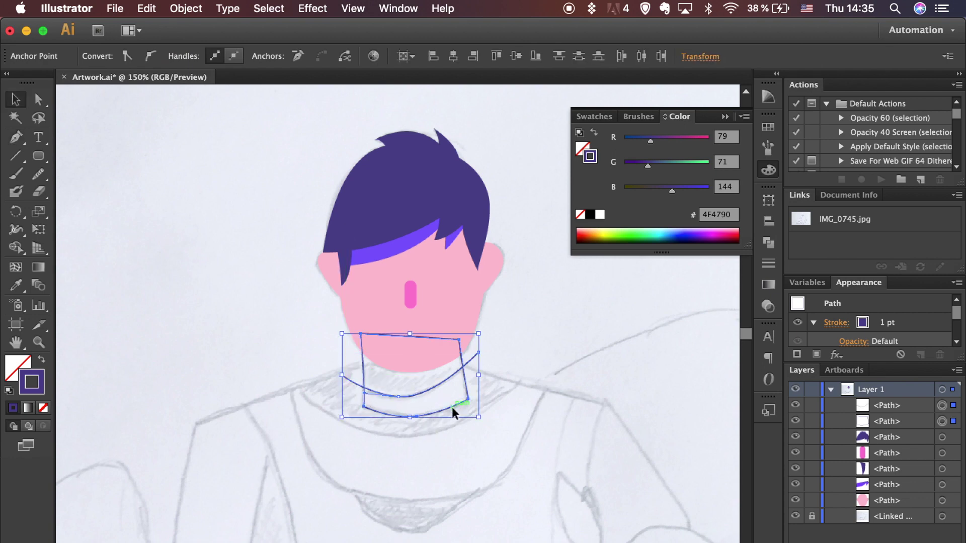
left_click(768, 242)
left_click(588, 260)
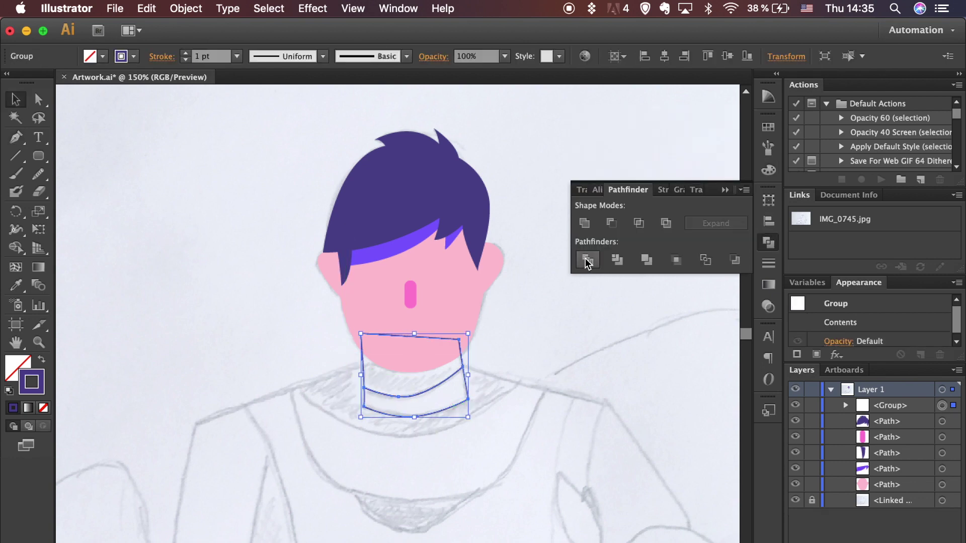
Ungroup the divided neck pieces
left_click(549, 366)
left_click(366, 385)
left_click(185, 8)
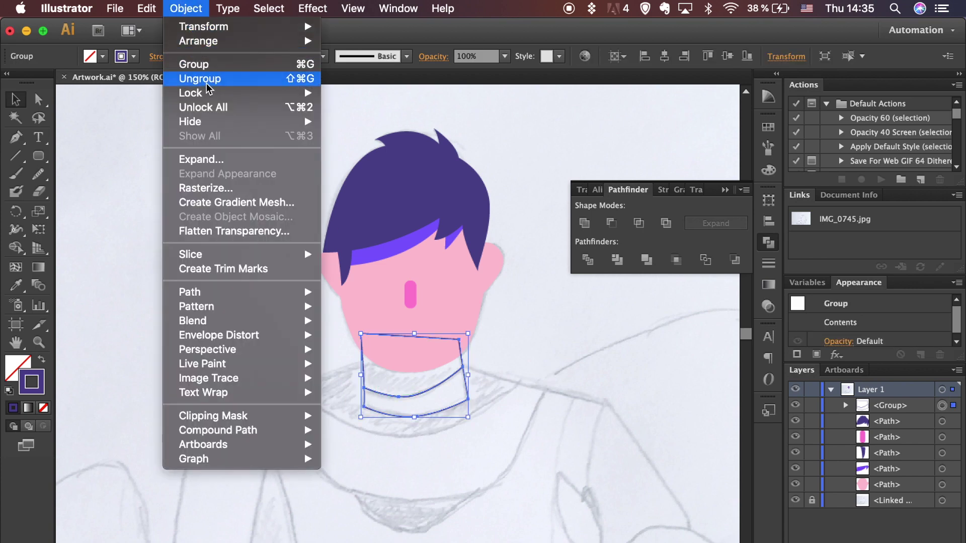
left_click(262, 79)
left_click(303, 309)
Sample the fringe shadow's violet onto the upper neck piece and the face's pink onto the lower piece with the Eyedropper
left_click(366, 369)
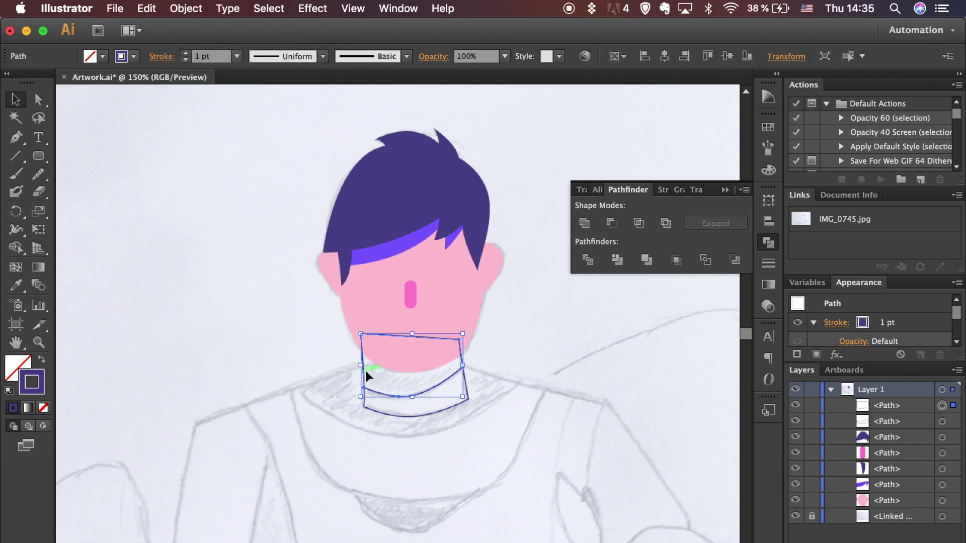
key("i")
left_click(383, 256)
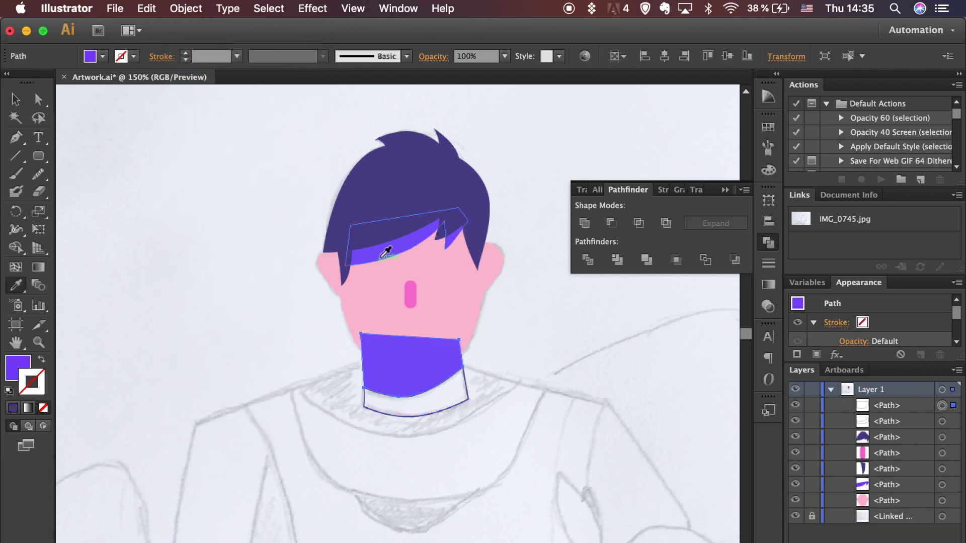
key("v")
left_click(433, 412)
key("i")
left_click(466, 319)
Send both neck pieces backward until they sit behind the face shape, and deselect them
key("v")
left_click(387, 390, "shift")
key("super+bracketleft")
key("super+bracketleft")
key("super+bracketleft")
key("super+bracketleft")
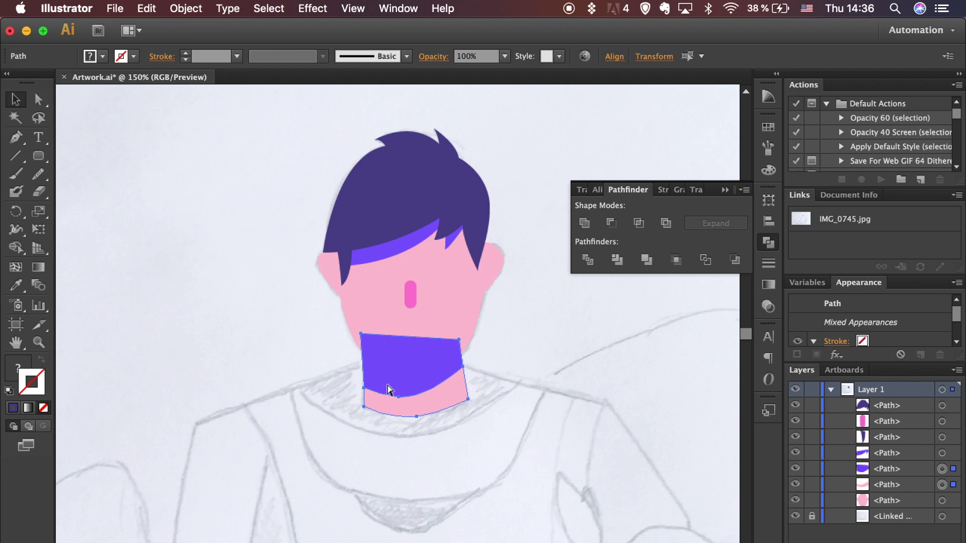
left_click(550, 321)
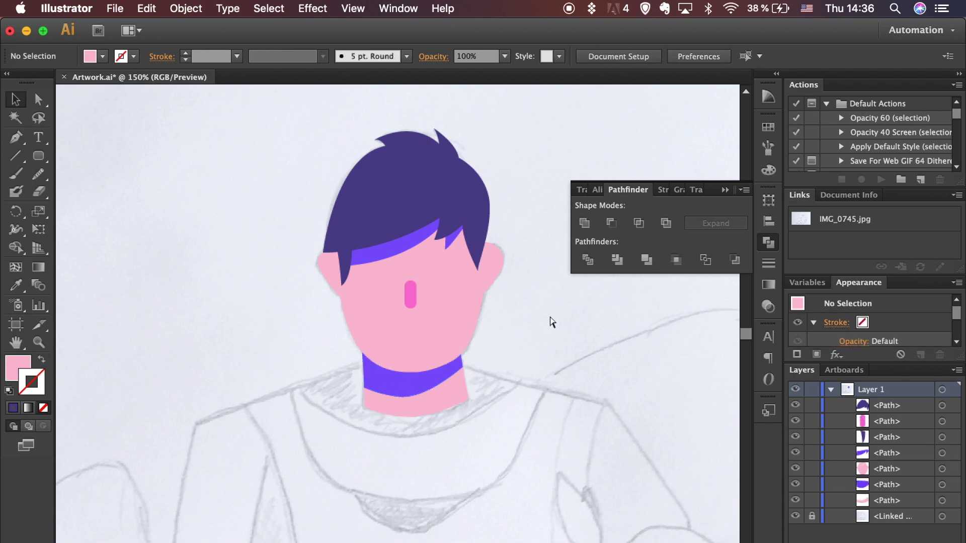
Fill the neck shadow with the muted purple swatch and copy that colour to the fringe shadow with the Eyedropper
left_click(775, 126)
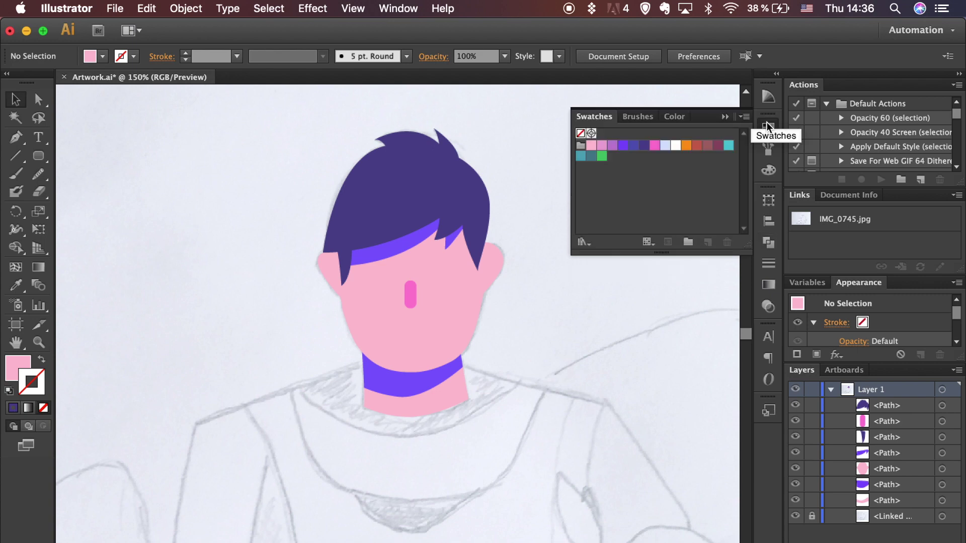
left_click(407, 378)
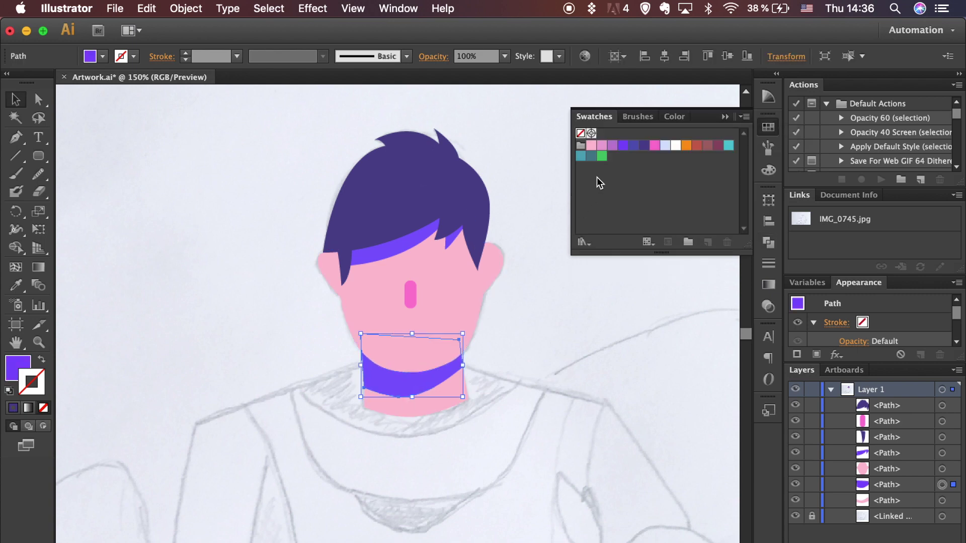
left_click(612, 146)
left_click(394, 247)
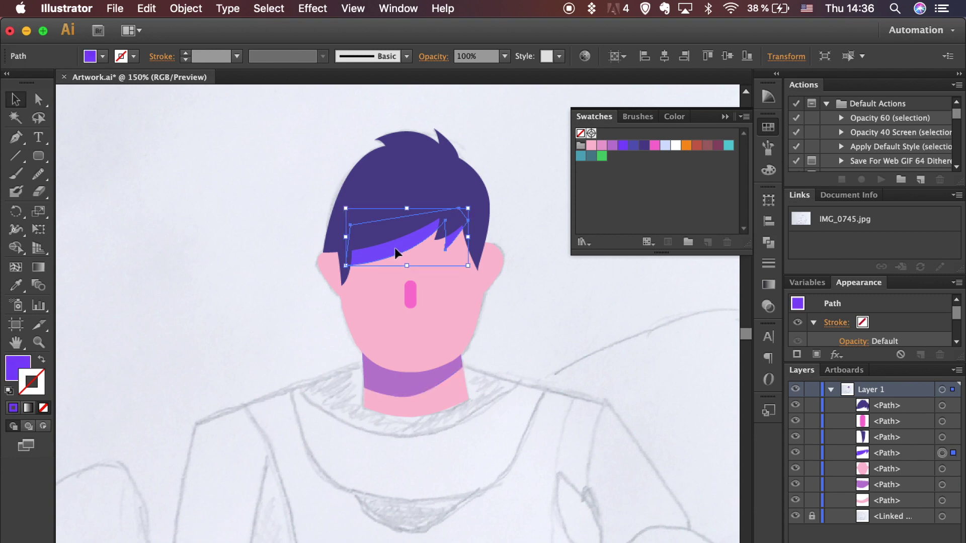
key("i")
left_click(413, 367)
key("v")
left_click(585, 340)
Trace the sketched torso and both arms as one closed, unfilled outline with the Pen tool
key("p")
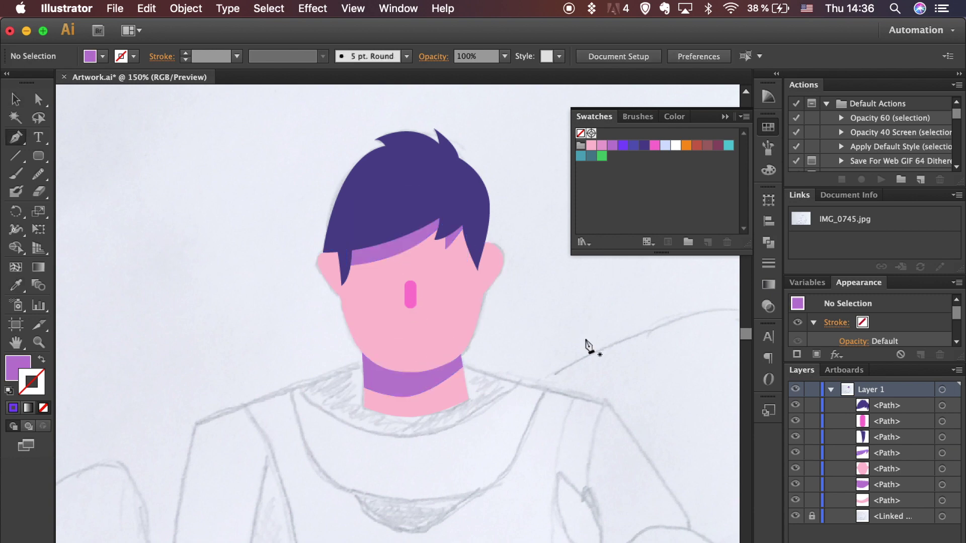
key("super+minus")
scroll(586, 341, "down", 8)
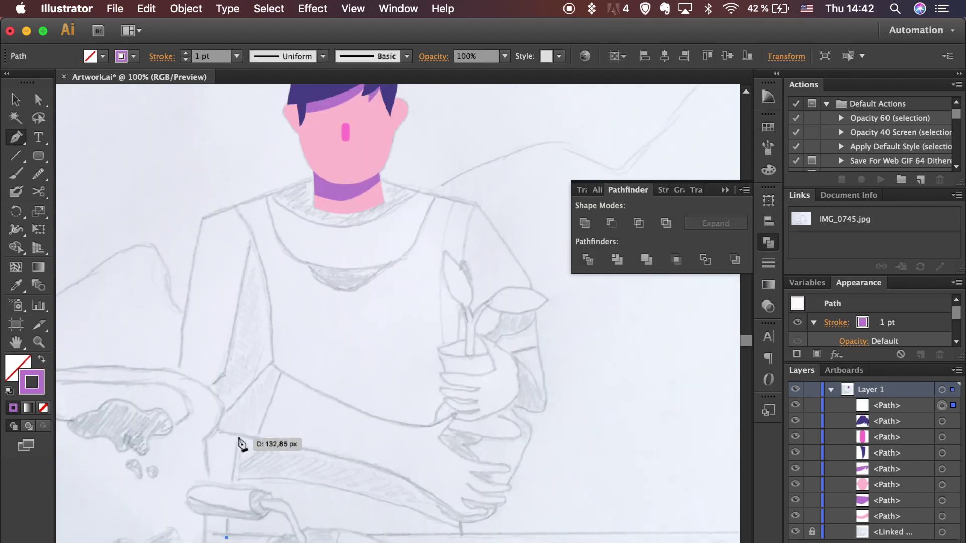
left_click(237, 437)
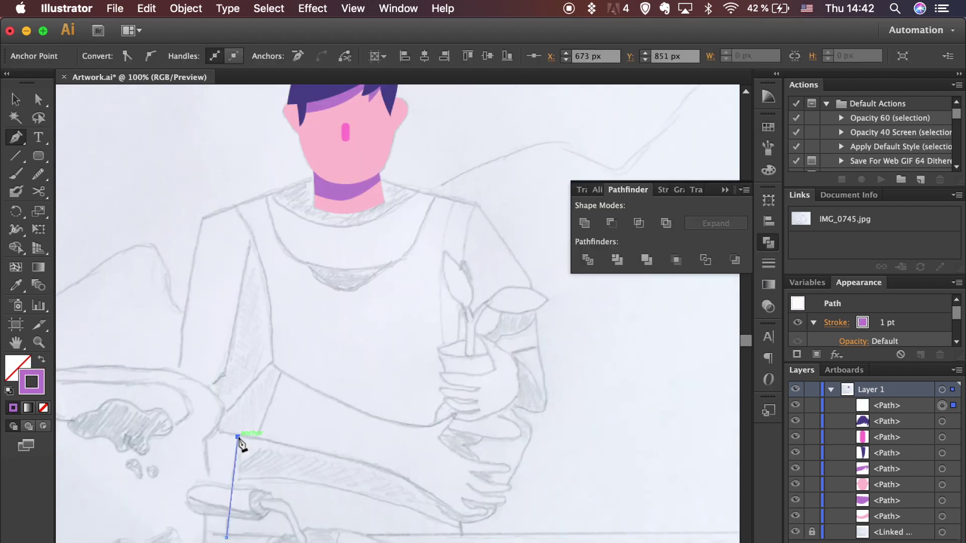
left_click_drag(174, 413, 170, 396)
left_click(205, 217)
left_click_drag(333, 171, 361, 168)
left_click(476, 206)
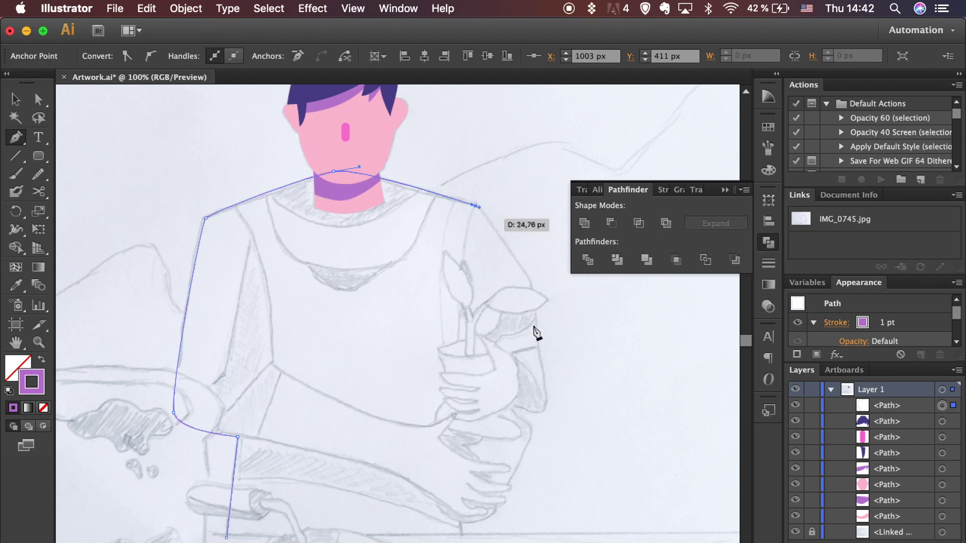
left_click(530, 283)
left_click(539, 355)
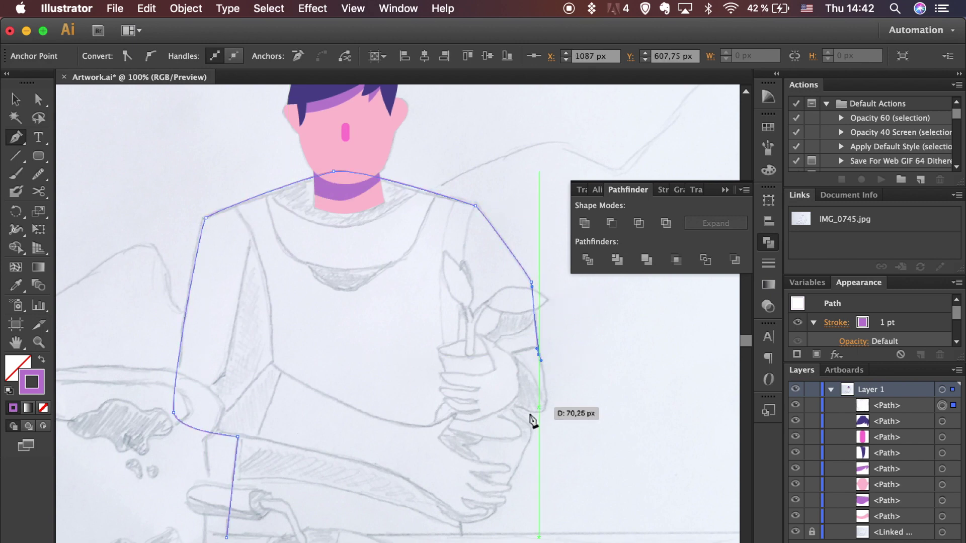
left_click_drag(535, 412, 519, 413)
left_click(461, 398)
left_click(458, 527)
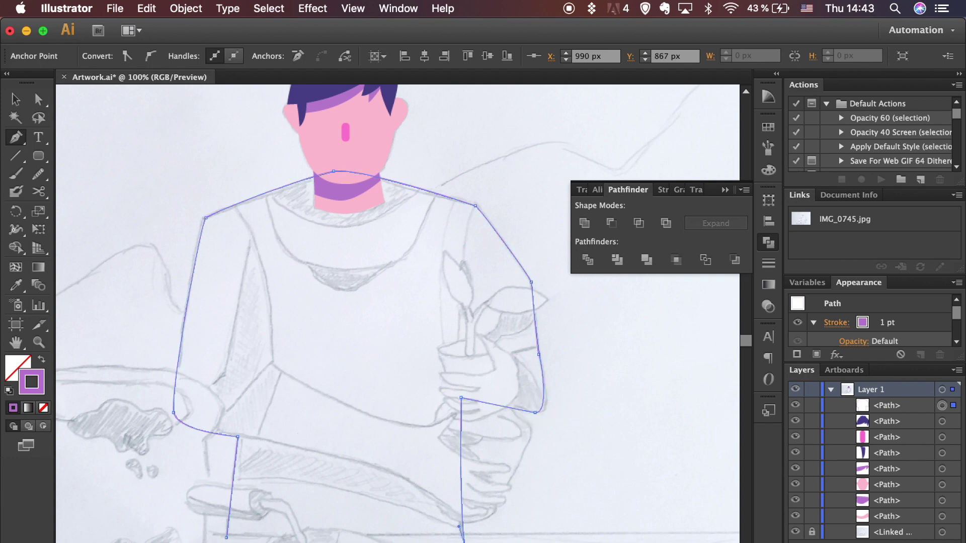
left_click(227, 537)
Draw a curved line across the lower torso along the bottom edge of the shaded band below the forearm
left_click(213, 478)
left_click_drag(314, 485, 476, 534)
left_click(477, 534)
left_click(39, 176)
key("v")
Draw the inner edge of the left arm from the shoulder past the elbow to the lower edge of the arm
key("p")
left_click(227, 197)
left_click_drag(266, 285, 266, 294)
left_click_drag(276, 341, 283, 372)
left_click_drag(238, 436, 208, 442)
key("super")
left_click(211, 459, "super")
Draw the collar curve below the neck and a second, deeper neckline curve across the chest
left_click(261, 175)
left_click_drag(346, 227, 410, 228)
left_click(440, 181, "super")
left_click(441, 180)
left_click_drag(346, 269, 262, 270)
left_click(261, 160)
left_click(270, 155, "super")
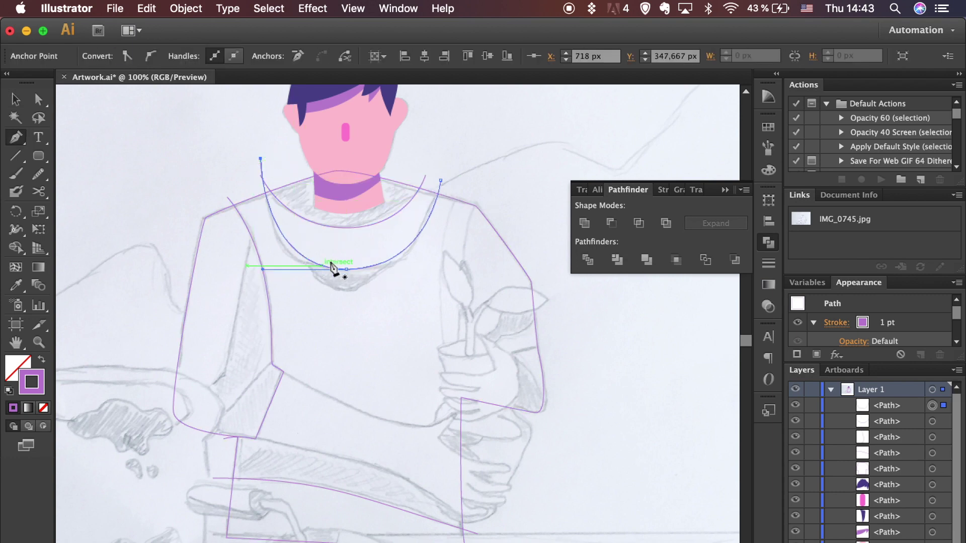
Draw a small U-shaped curve for the shaded area below the deeper neckline
left_click(307, 251)
left_click_drag(346, 292, 375, 294)
left_click(398, 241)
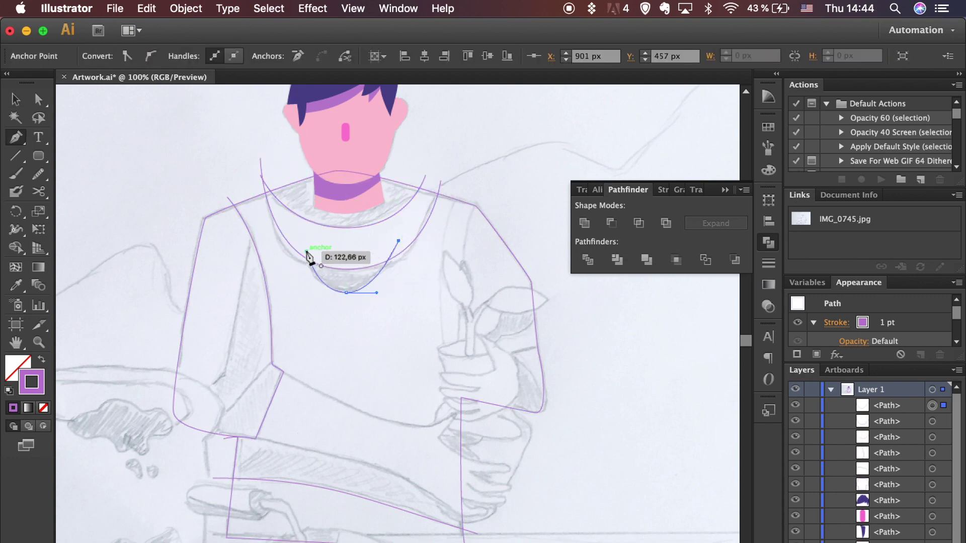
Divide the body outline with Pathfinder along the collar curve, the left arm edge and the lower torso line
key("v")
left_click(476, 205)
left_click(402, 210, "shift")
left_click(269, 302, "shift")
left_click(355, 496, "shift")
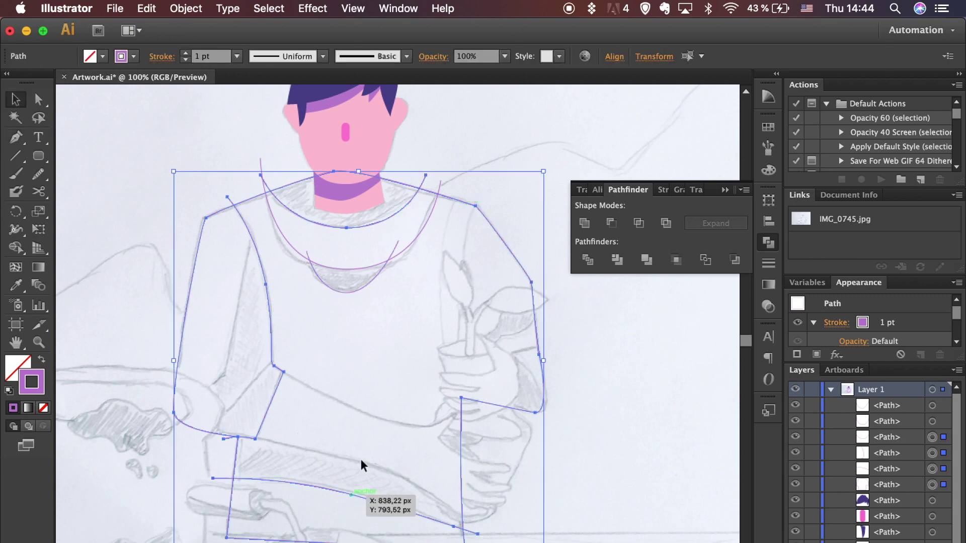
left_click(589, 260)
Divide the grouped body pieces along the deeper neckline curve
left_click(419, 227)
left_click(464, 204)
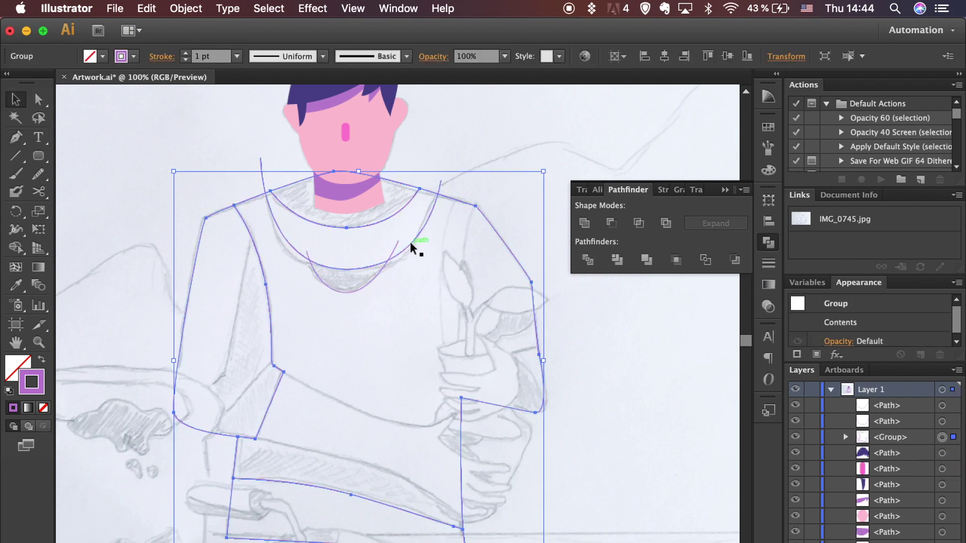
left_click(410, 242, "shift")
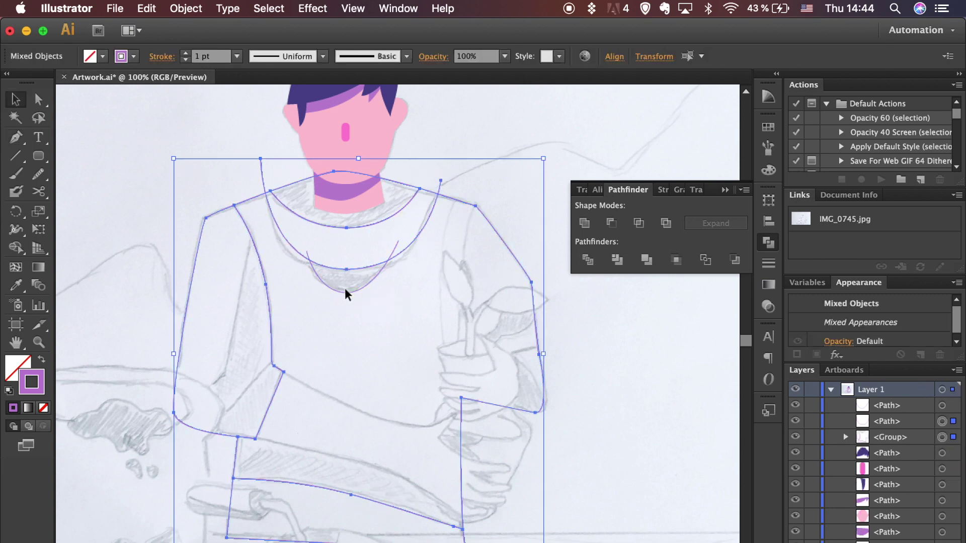
left_click(588, 260)
Ungroup the divided body pieces and deselect them
left_click(430, 240)
left_click(417, 238)
left_click(185, 9)
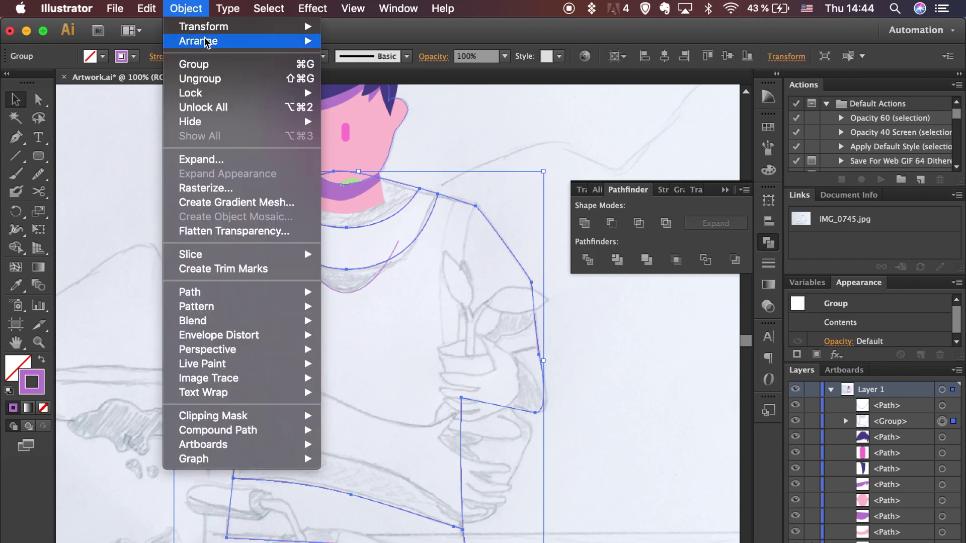
left_click(211, 79)
left_click(281, 213)
Divide the torso piece along the small U-shaped chest curve and deselect the result
left_click(356, 284)
left_click(415, 240, "shift")
left_click(590, 261)
left_click(608, 370)
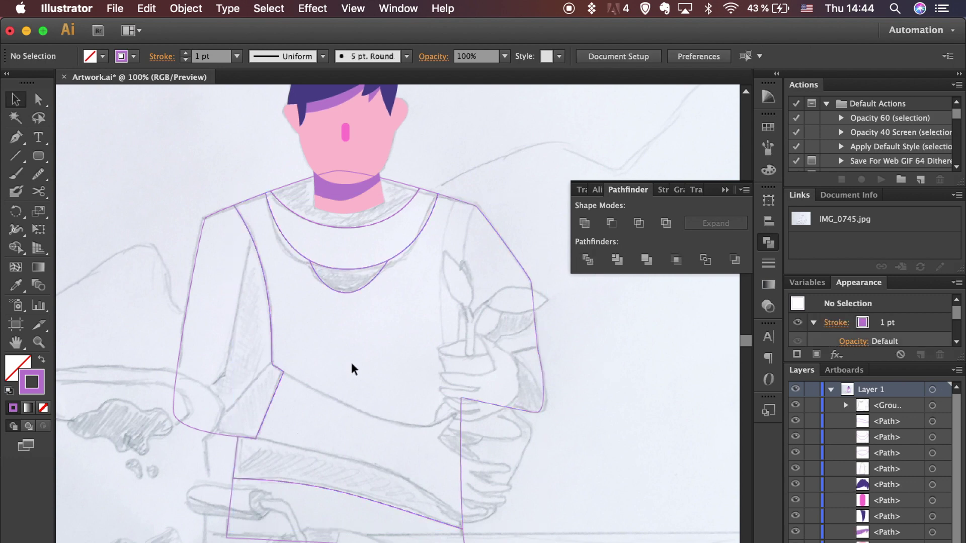
Draw two shading lines across the left arm: a forearm fold at the elbow and a bent line along the inner sleeve
key("p")
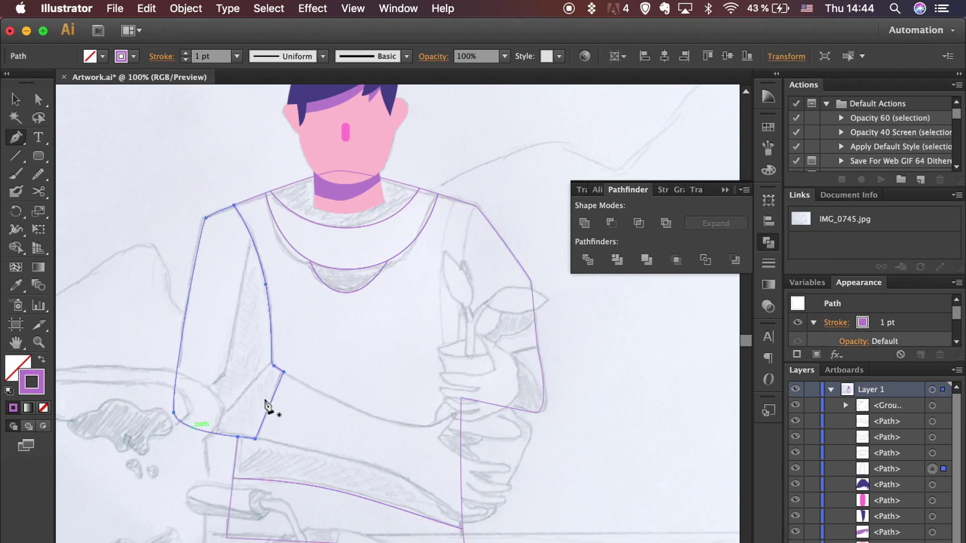
left_click(280, 352)
left_click_drag(212, 433, 175, 453)
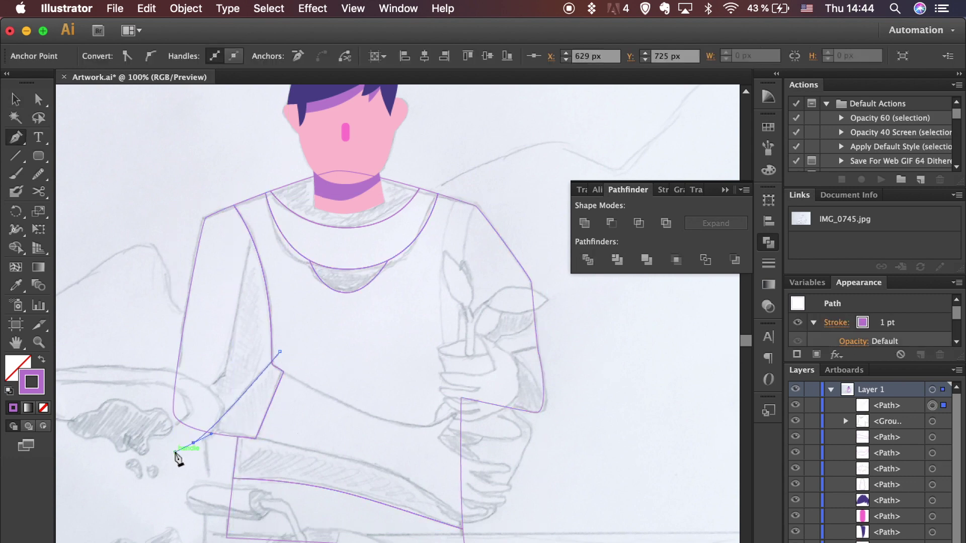
left_click(254, 223)
left_click_drag(227, 375, 221, 378)
left_click(156, 423)
Divide the left arm piece along both shading lines and deselect it
key("v")
left_click(255, 384, "shift")
left_click(187, 319, "shift")
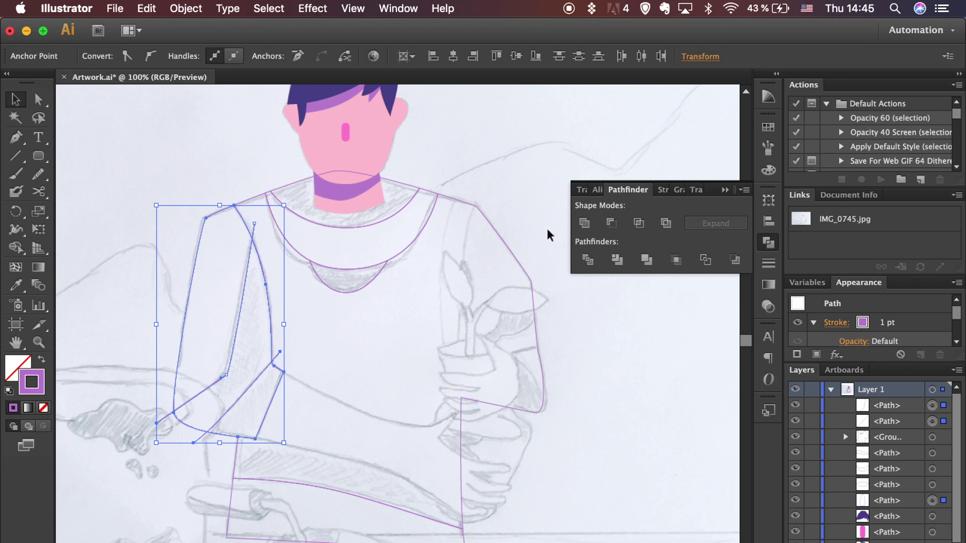
left_click(588, 260)
left_click(612, 362)
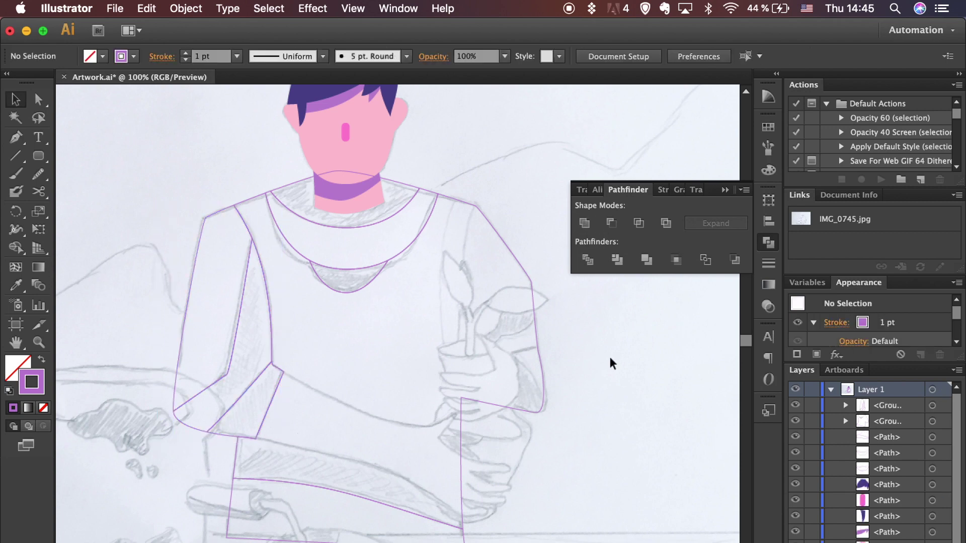
Draw the sleeve's edge across the right arm and continue it down past the hand with the Pen tool
key("p")
scroll(551, 407, "right", 1)
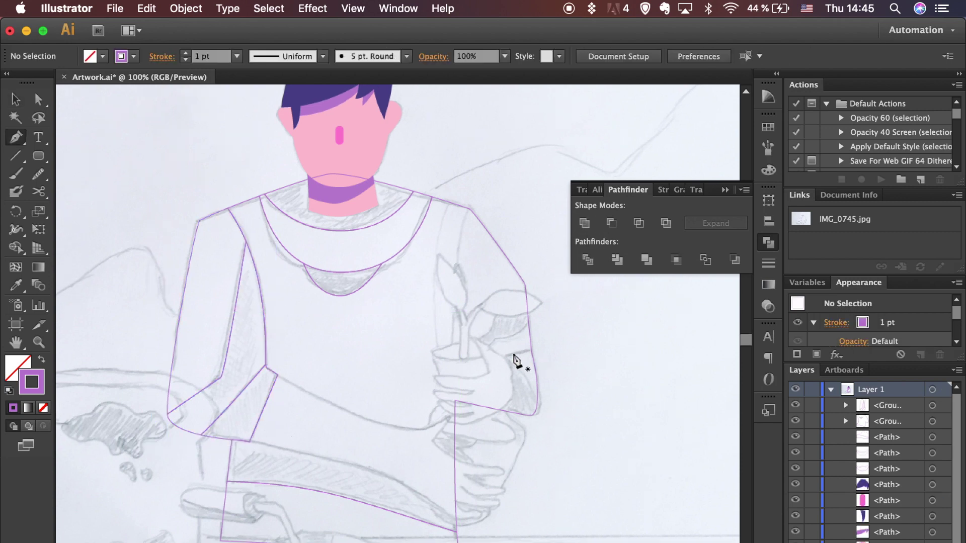
left_click(537, 345)
left_click(452, 368)
left_click_drag(459, 414, 466, 426)
Divide the torso piece along the right sleeve edge line and deselect the result
key("v")
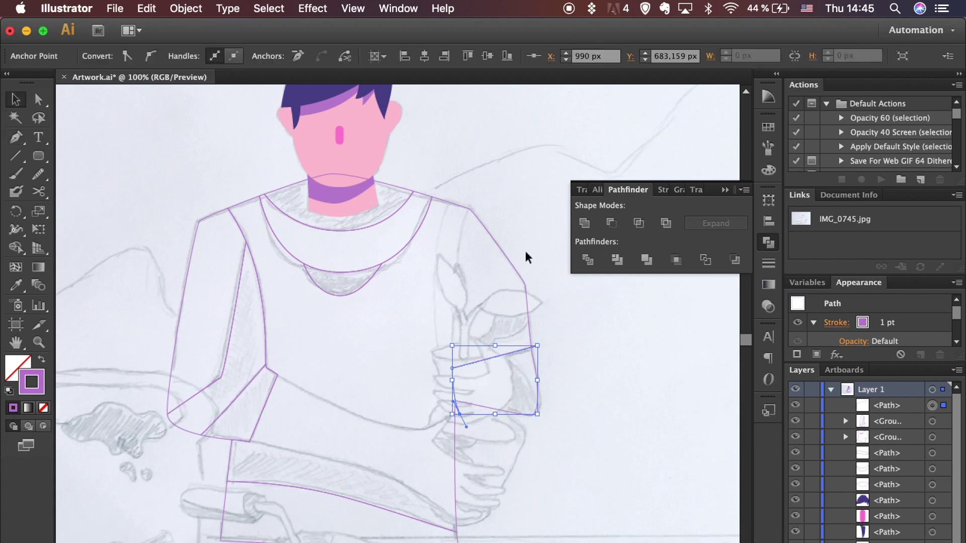
left_click(525, 284, "shift")
left_click(586, 262)
left_click(597, 352)
Draw a curved line from the right shoulder down to the sleeve edge and shift its end anchor slightly outward
key("p")
left_click(452, 191)
left_click_drag(454, 375, 512, 422)
key("a")
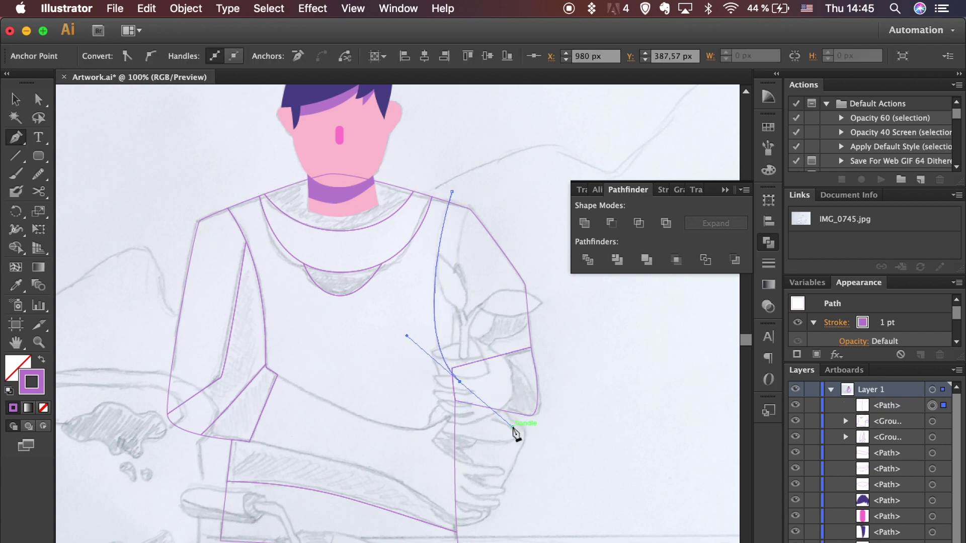
left_click_drag(455, 384, 463, 381)
Ungroup the divided torso and right arm pieces
key("v")
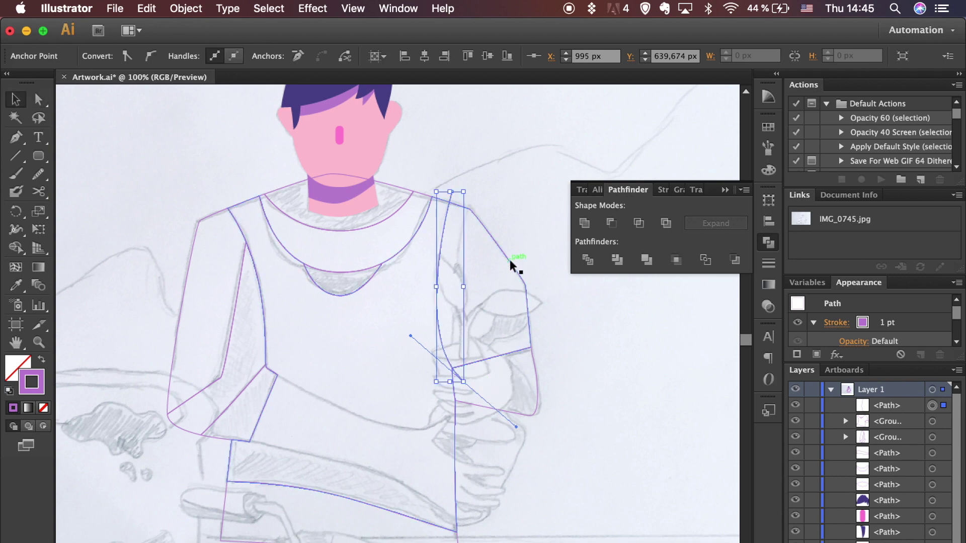
left_click(509, 259, "shift")
left_click(186, 9)
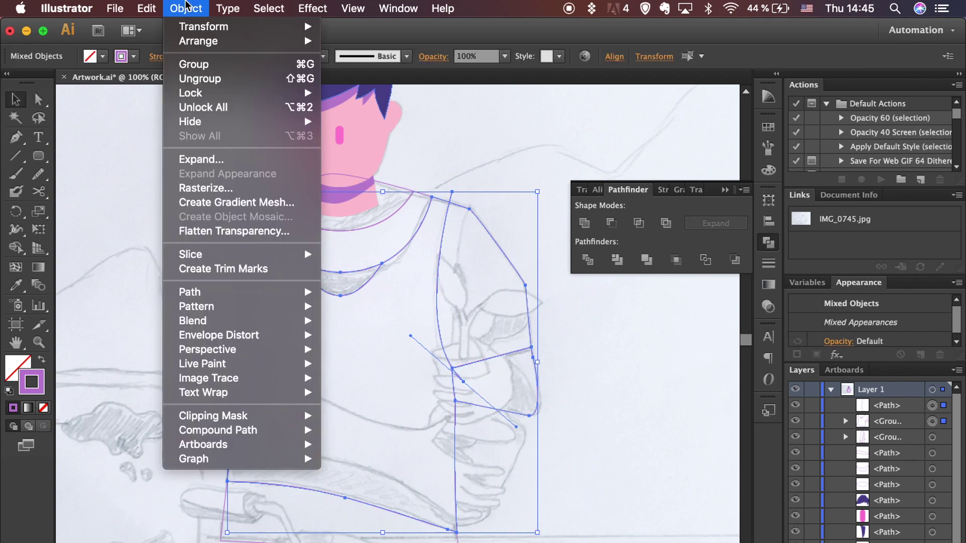
left_click(215, 79)
Divide the torso and right arm piece along the curved shoulder line
left_click(468, 154)
left_click(464, 236)
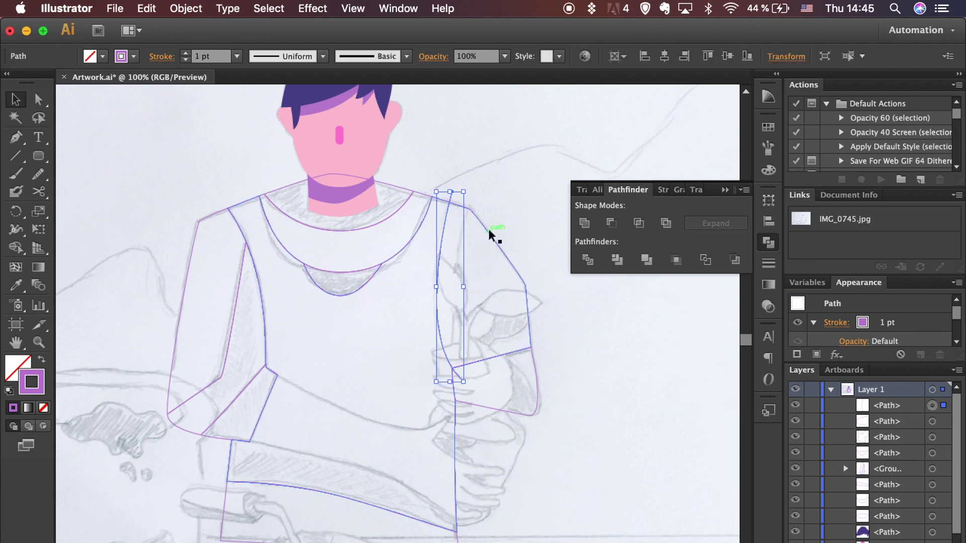
left_click(487, 232, "shift")
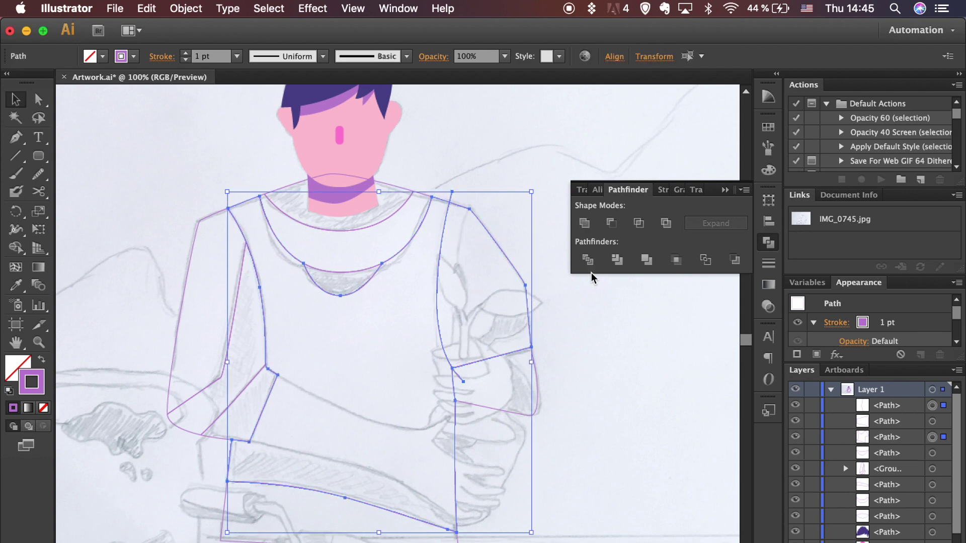
left_click(588, 260)
left_click(586, 322)
Draw a narrow curved wedge at the right sleeve's inner lower corner and divide the torso and arm pieces with it
key("p")
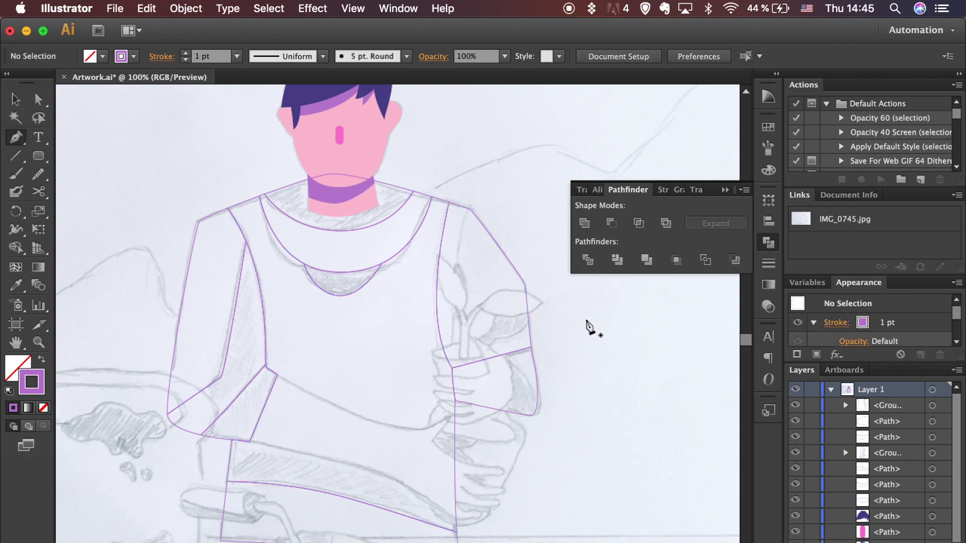
left_click(452, 316)
left_click(457, 375)
mouse_move(457, 377)
left_mouse_down()
mouse_move(469, 393)
mouse_move(468, 371)
mouse_move(470, 387)
left_mouse_up()
left_click(456, 376)
key("v")
left_click(493, 357, "shift")
left_click(587, 262)
left_click(489, 383)
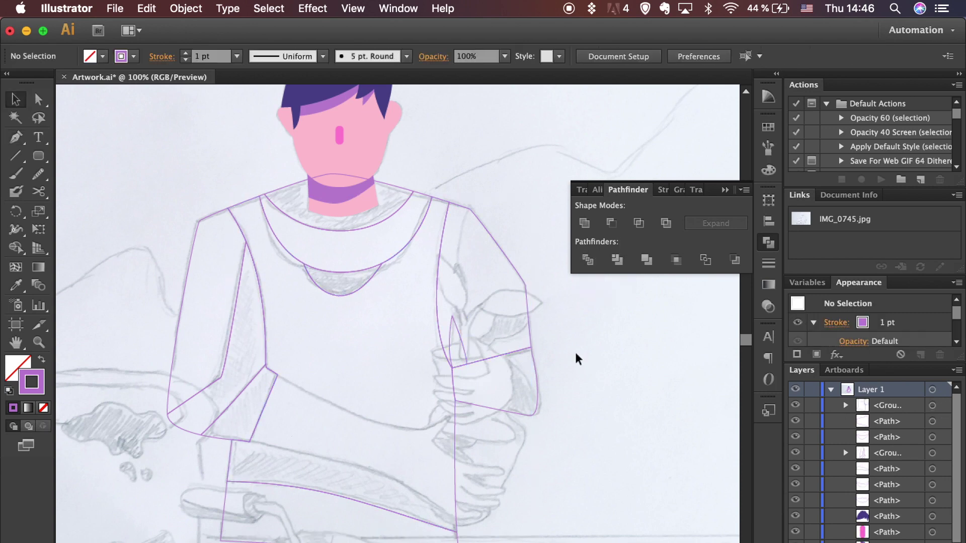
Ungroup the pieces produced by dividing the torso and right sleeve
left_click(395, 252)
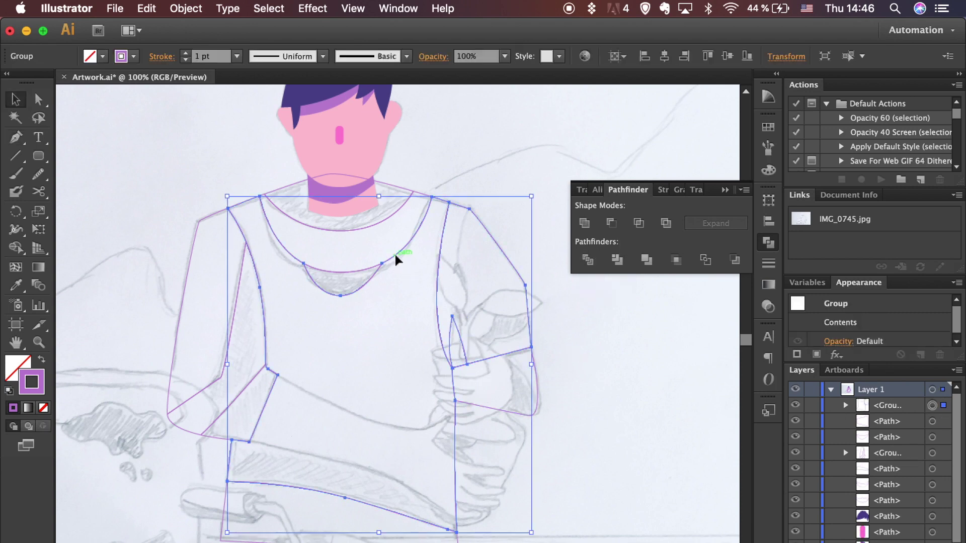
right_click(396, 255)
left_click(432, 346)
Fill the inner collar piece around the neck with the light blue swatch, without a stroke
left_click(392, 193)
left_click(769, 128)
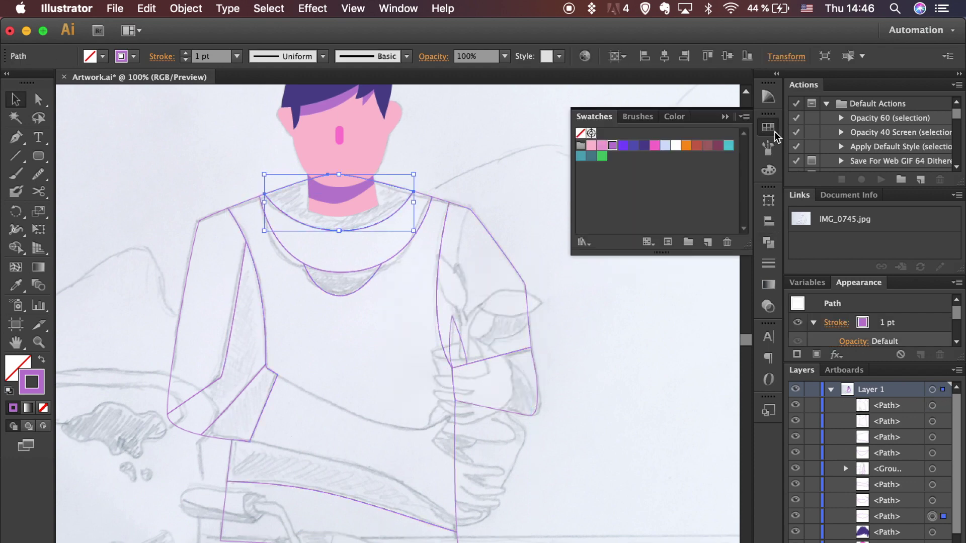
left_click(666, 147)
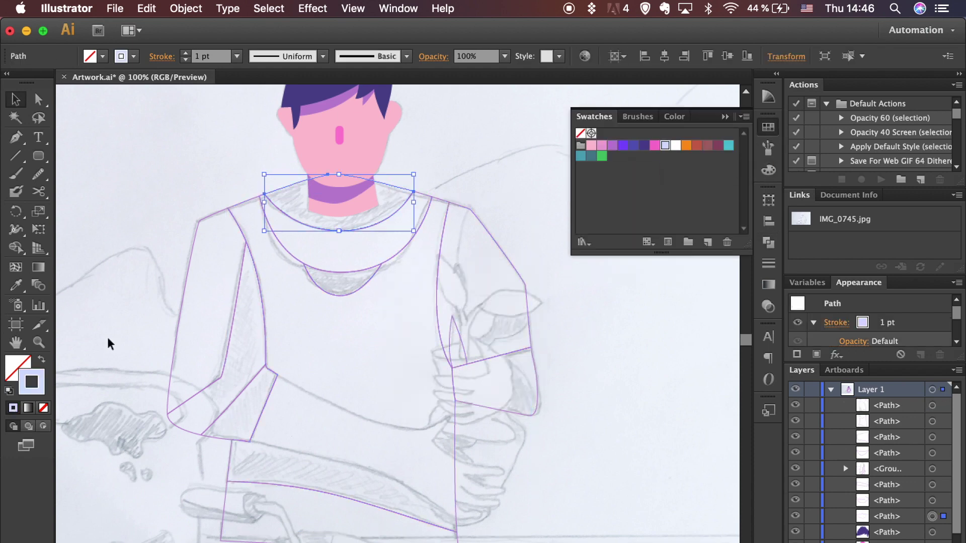
key("shift+x")
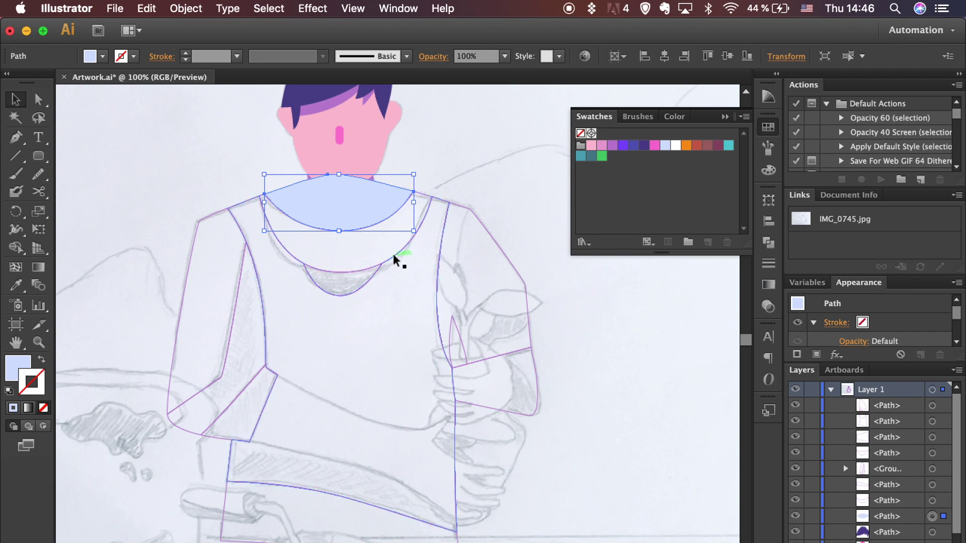
Fill the small crescent below the neckline with the brick red swatch, without a stroke
left_click(395, 259)
left_click(339, 275)
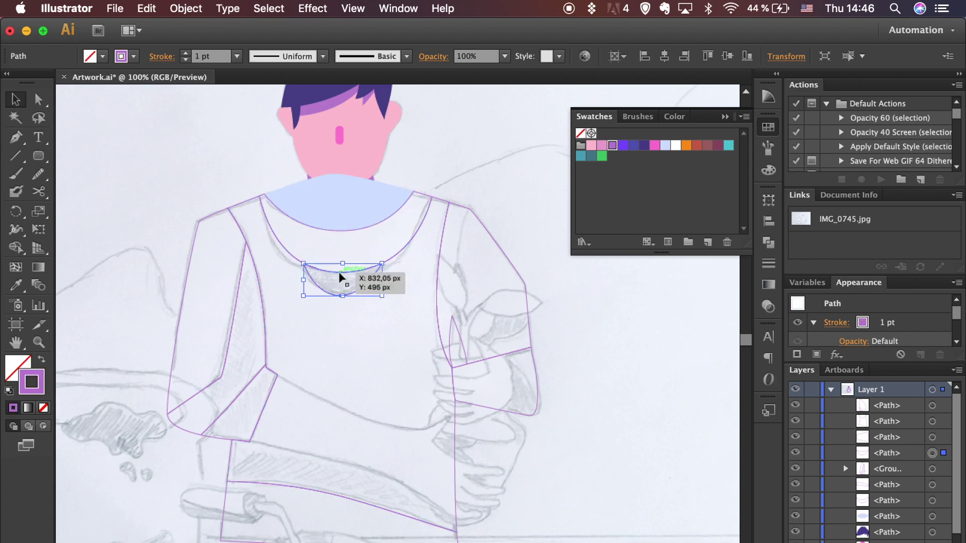
left_click(697, 146)
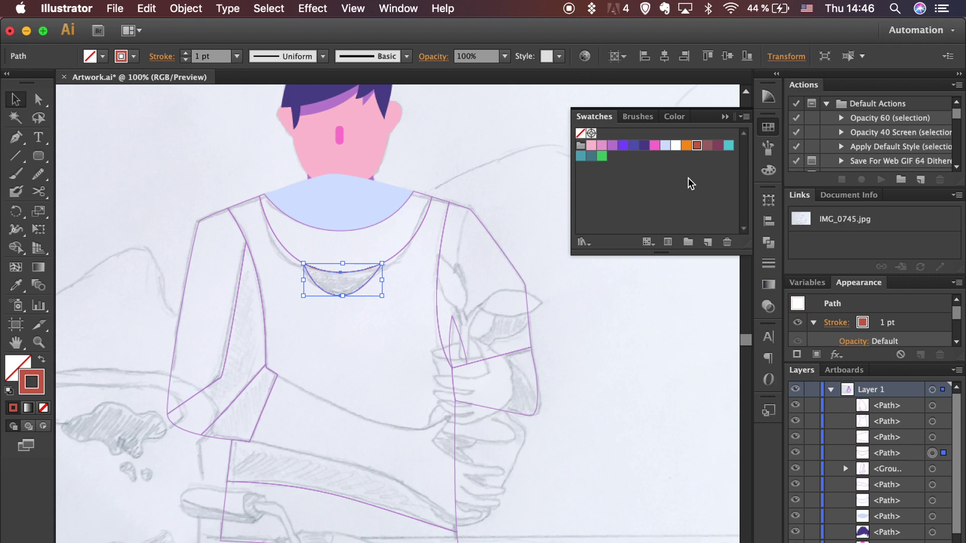
left_click(43, 362)
left_click(320, 346)
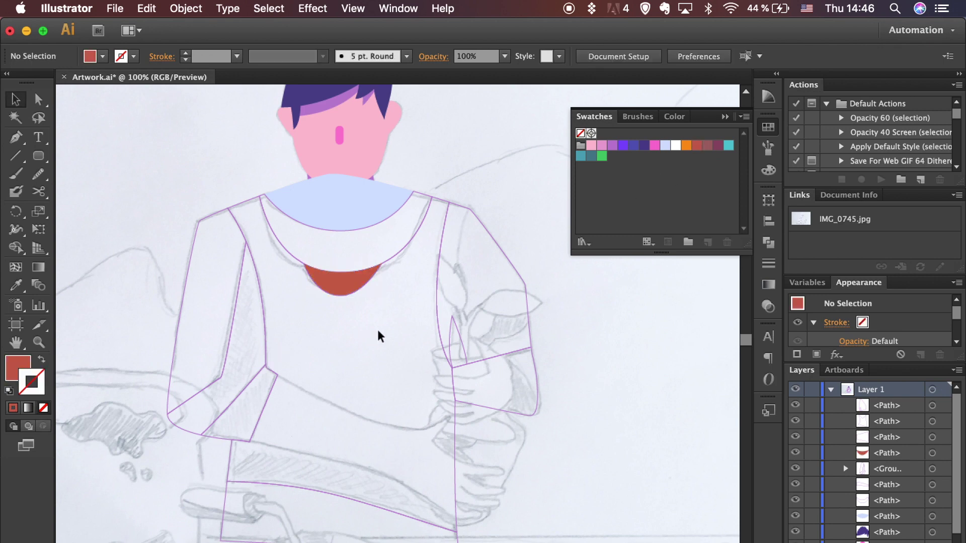
Fill the curved shirt band between the collar and the apron with the white swatch
left_click(13, 363)
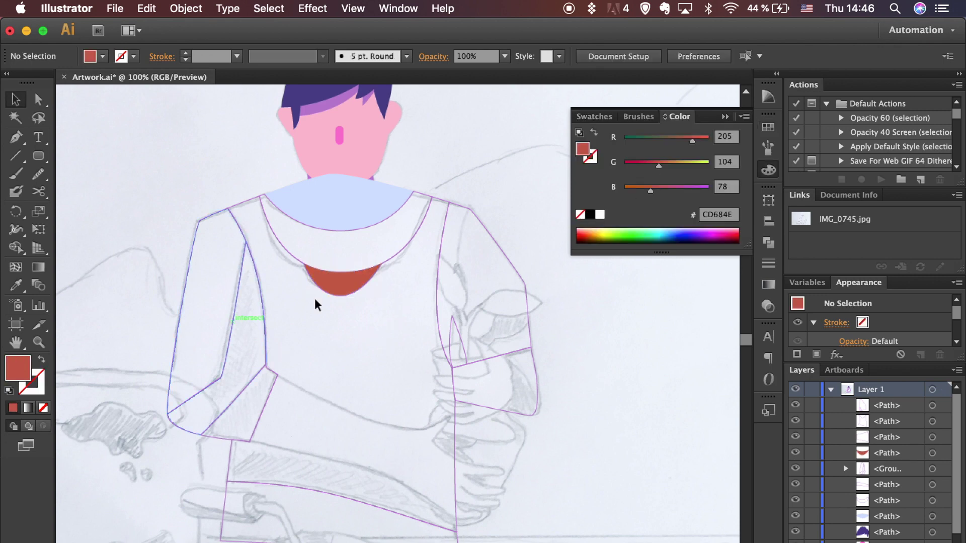
left_click(387, 227)
left_click(764, 131)
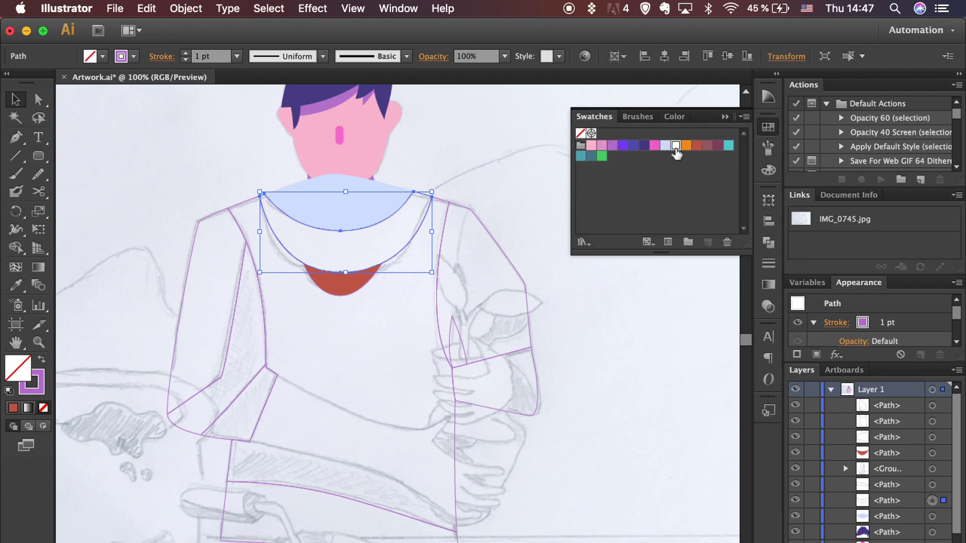
left_click(676, 146)
Send the light blue collar and white band backward behind the neck and remove the band's stroke
left_click(367, 227, "shift")
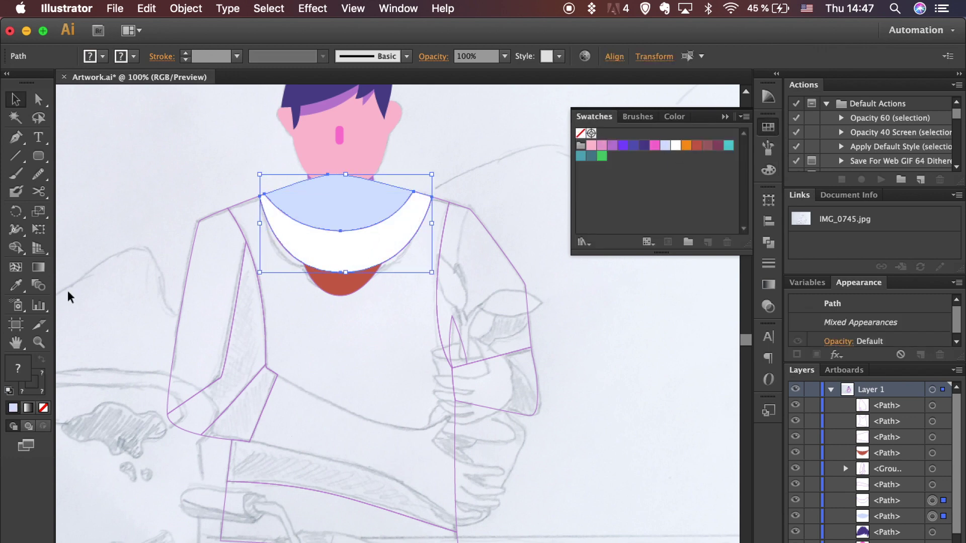
key("super+bracketleft")
key("super+bracketleft")
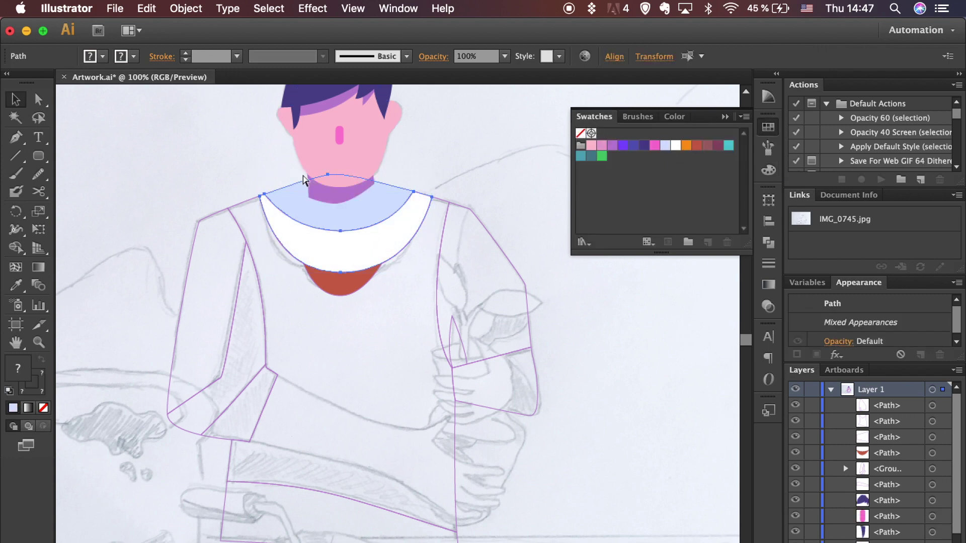
key("super+bracketleft")
left_click(263, 164)
left_click(409, 249)
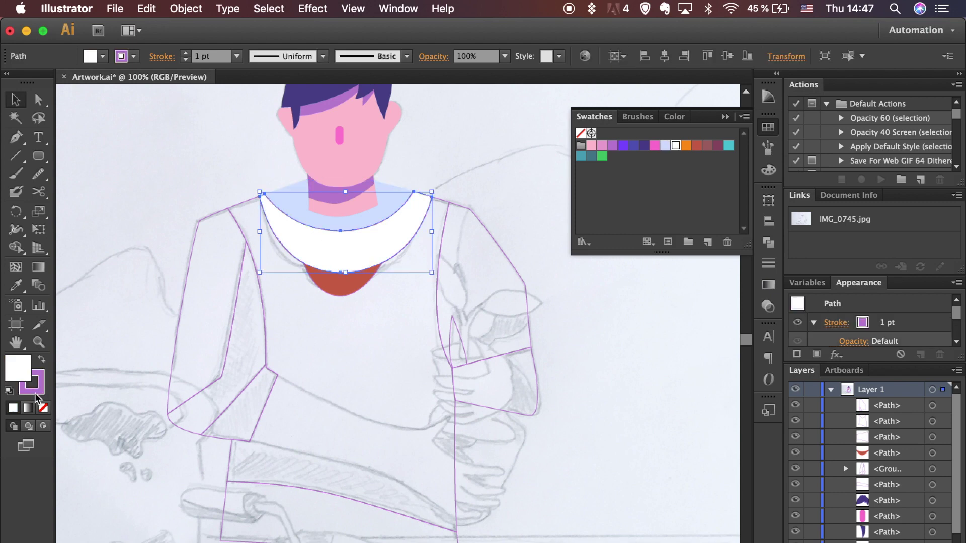
key("F6")
Fill the apron piece with the orange swatch and remove its stroke
left_click(768, 127)
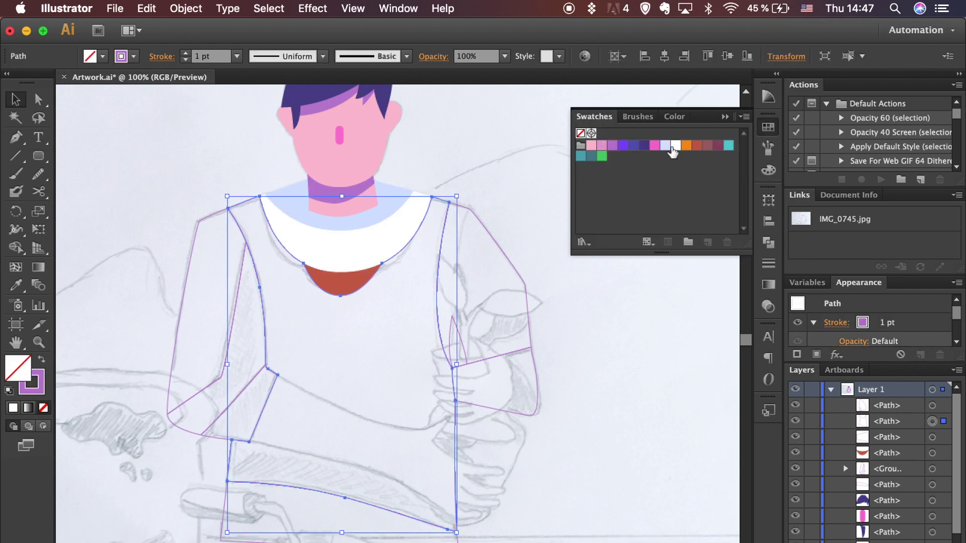
left_click(685, 146)
left_click(42, 382)
left_click(44, 408)
left_click(142, 373)
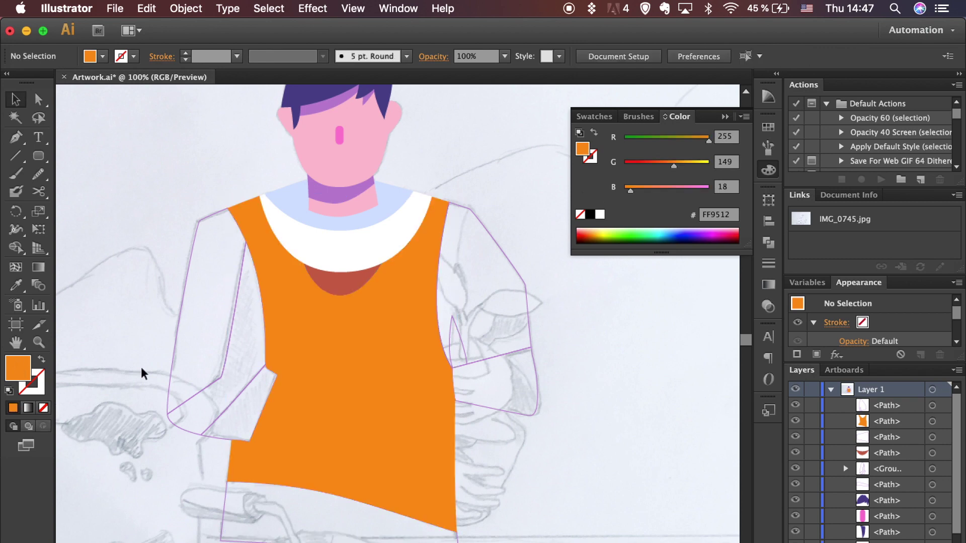
Fill the small piece between the left sleeve's end and the apron with the neck shadow's purple using the Eyedropper
left_click(248, 433)
key("i")
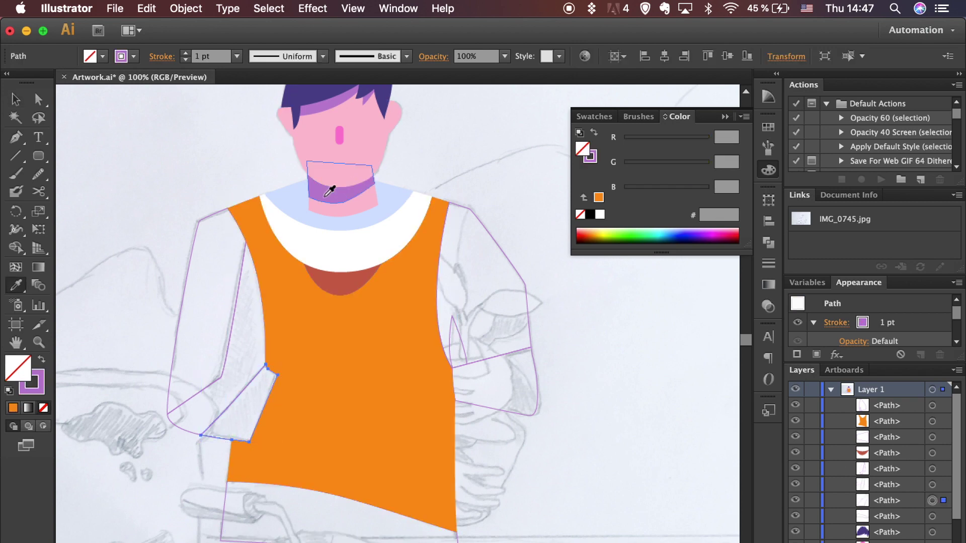
left_click(335, 187)
key("v")
Fill the left sleeve's shaded strip with the collar's light blue and the rest of the sleeve with the shirt band's white
left_click(183, 425)
key("i")
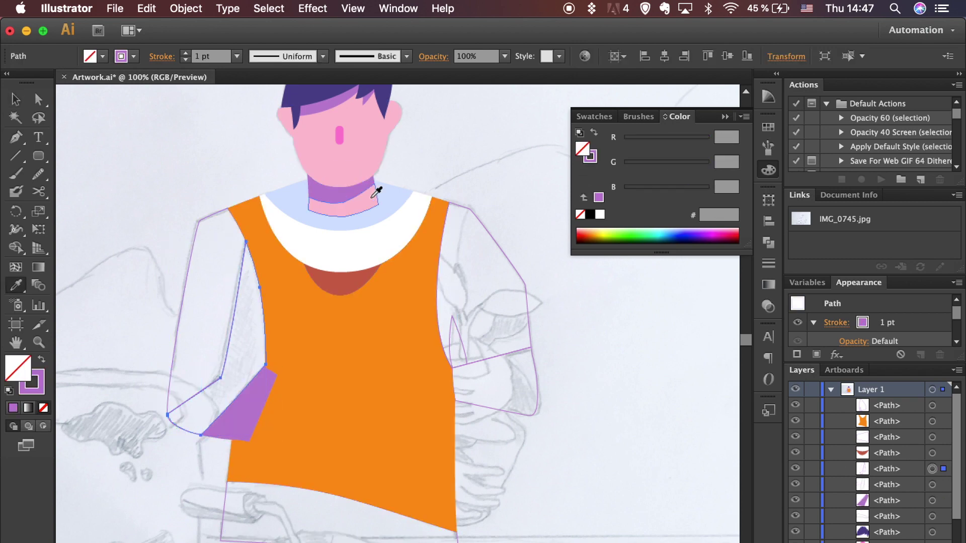
left_click(380, 210)
key("v")
left_click(177, 331)
key("i")
left_click(393, 205)
key("v")
left_click(553, 359)
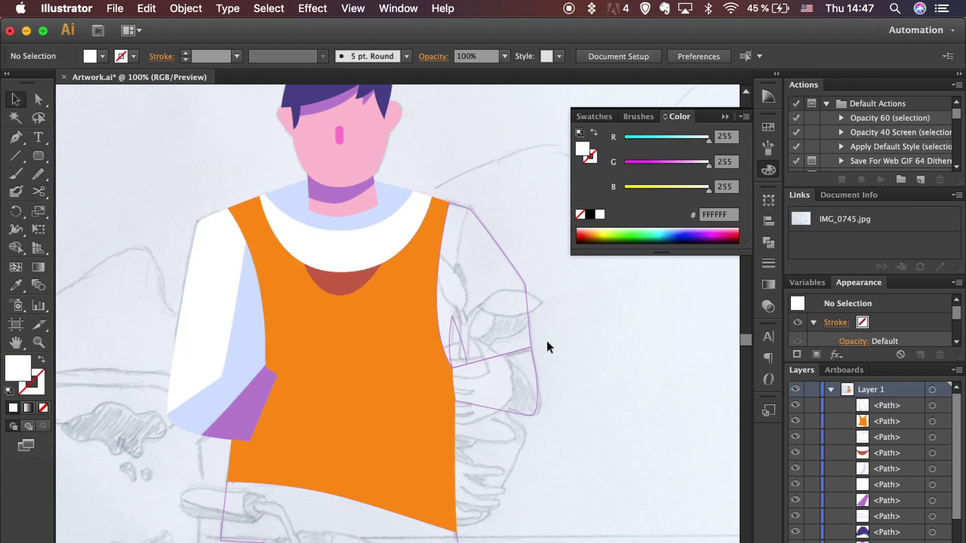
Fill the right upper sleeve with the shirt band's white using the Eyedropper
left_click(530, 320)
key("i")
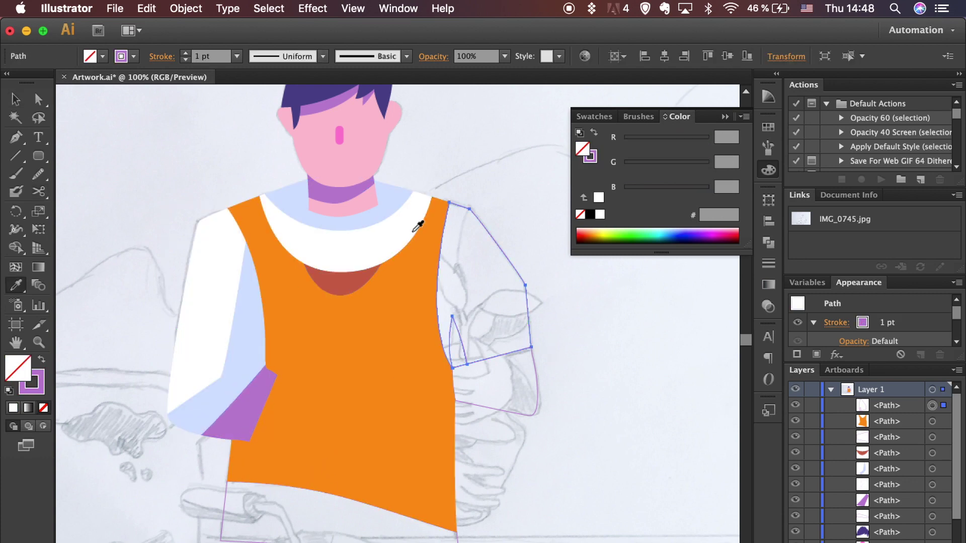
left_click(409, 219)
Move the anchor at the right sleeve's inner lower corner slightly downward past the sleeve edge
key("a")
left_click(560, 347)
left_click(454, 368)
key("super+plus")
key("super+plus")
key("super+plus")
key("super+plus")
key("super+plus")
key("super+plus")
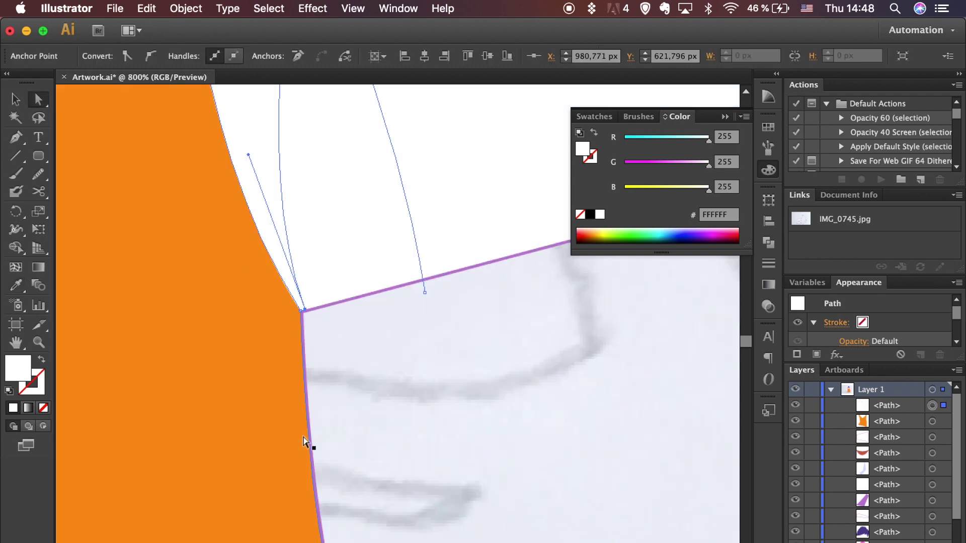
left_click(287, 236)
mouse_move(304, 310)
left_mouse_down()
mouse_move(314, 327)
mouse_move(304, 335)
mouse_move(307, 328)
left_mouse_up()
Divide the white right sleeve shape and delete the wedge piece between arm and body
left_click(511, 200)
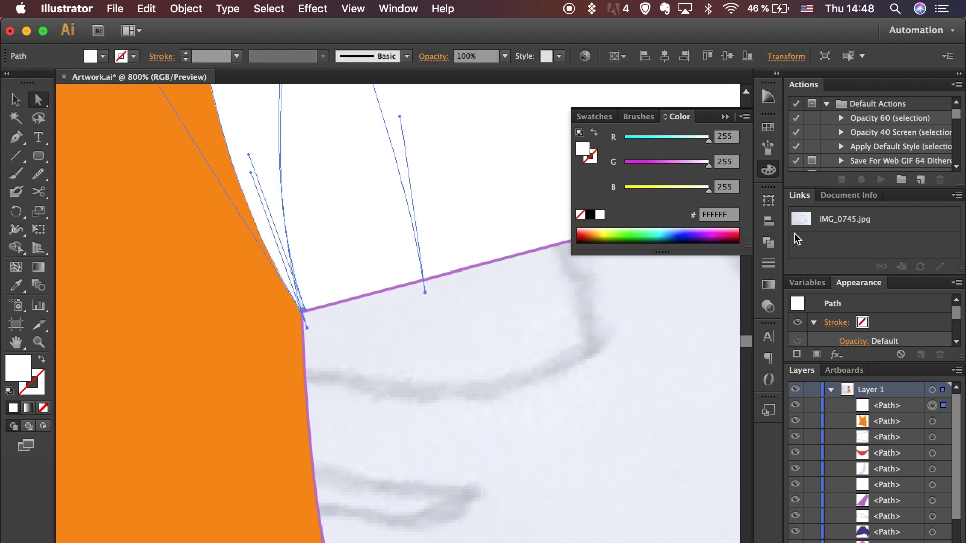
left_click(771, 240)
left_click(587, 261)
left_click(526, 317)
left_click(384, 255)
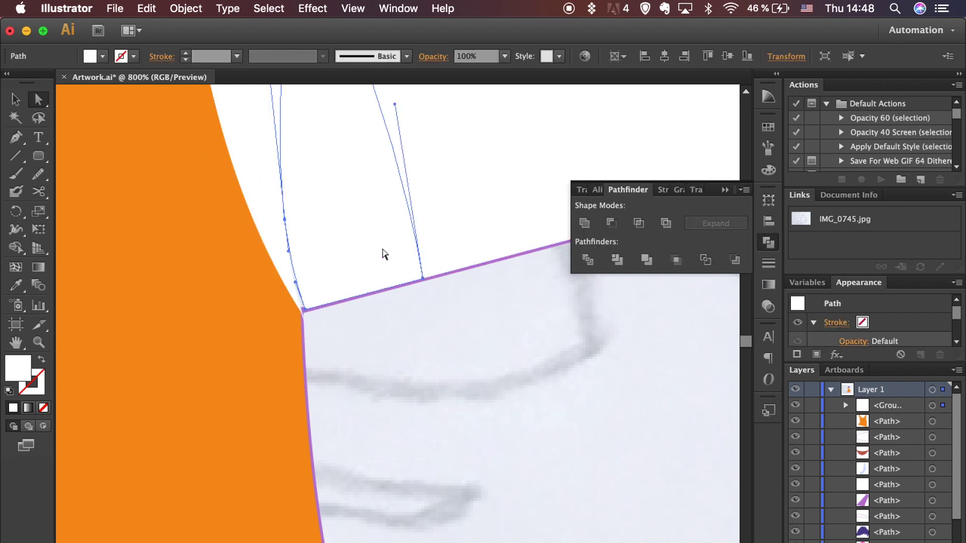
key("Delete")
Reposition the anchor at the wedge opening's lower tip onto the corner where the sleeve meets the apron
key("super+equal")
key("super+equal")
left_click_drag(209, 315, 200, 294)
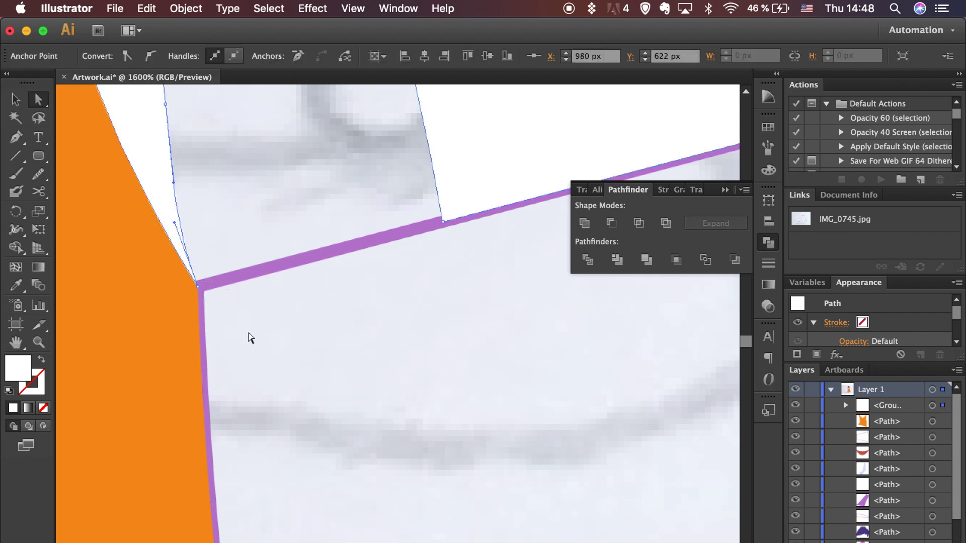
left_click(248, 336)
key("super+minus")
key("super+minus")
key("super+minus")
key("super+minus")
key("super+minus")
key("super+minus")
key("super+minus")
key("super+minus")
key("super+minus")
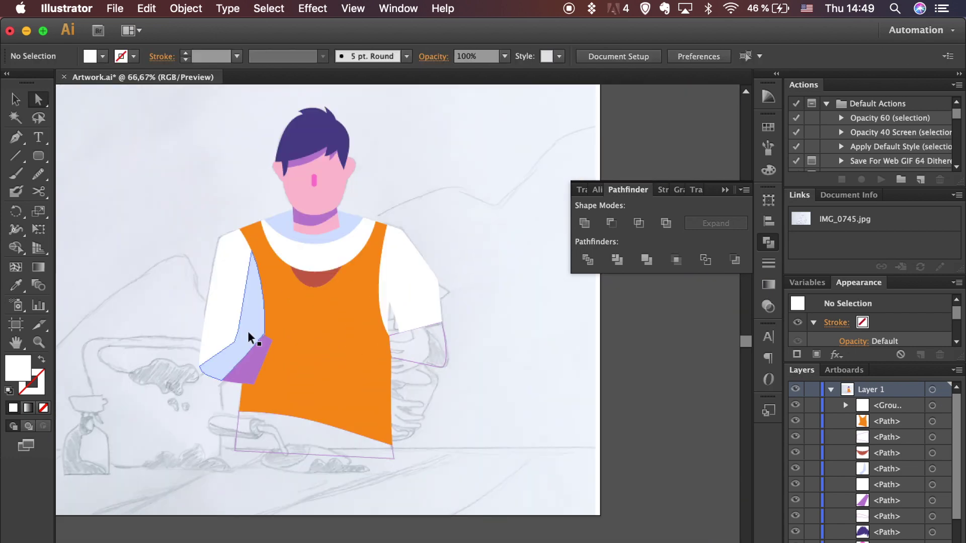
Move the linked sketch image to the top of the layer stack and select it
scroll(871, 458, "down", 3)
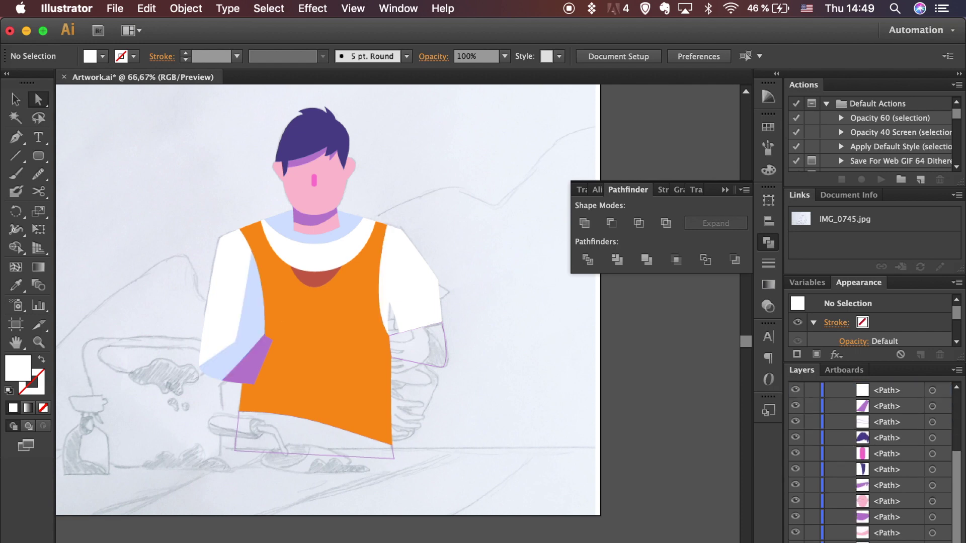
left_click_drag(880, 539, 875, 397)
left_click(492, 123)
Set the sketch image's opacity to 80% and lock it
left_click(543, 56)
key("shift+Down")
key("shift+Down")
key("shift+Down")
key("shift+Down")
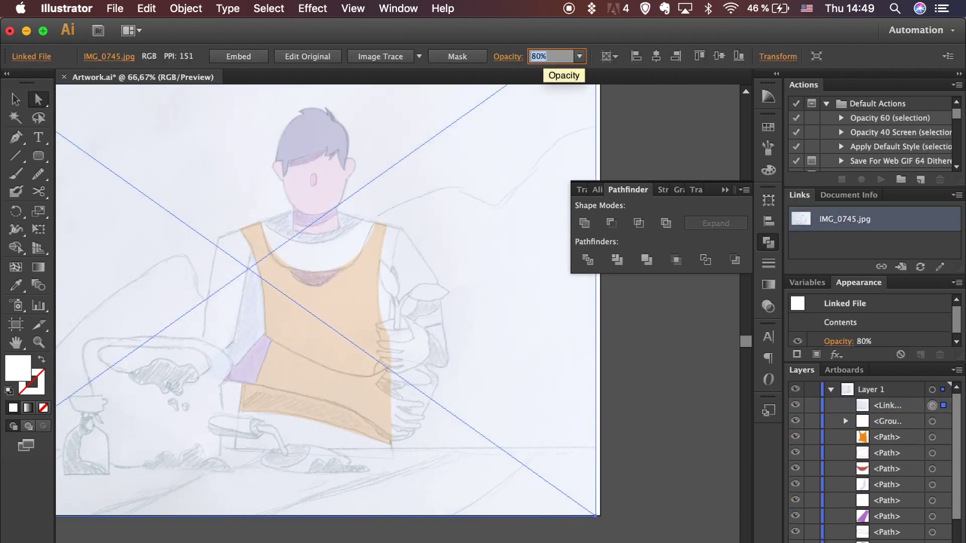
left_click(813, 406)
Set up the Pen tool with no fill and a magenta FF00B1 stroke
key("super+equal")
key("super+equal")
scroll(693, 430, "up", 2)
key("p")
double_click(34, 386)
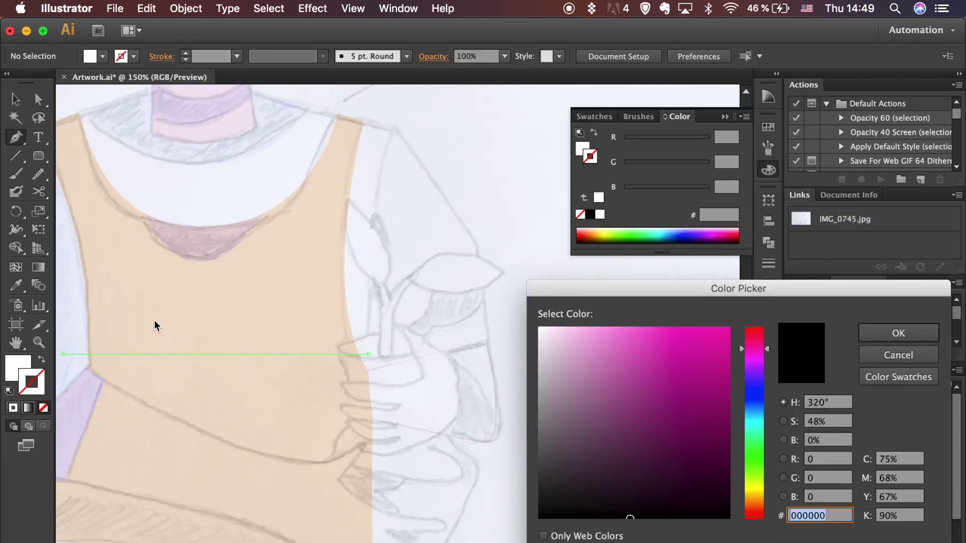
left_click(899, 334)
left_click(18, 366)
left_click(44, 408)
key("x")
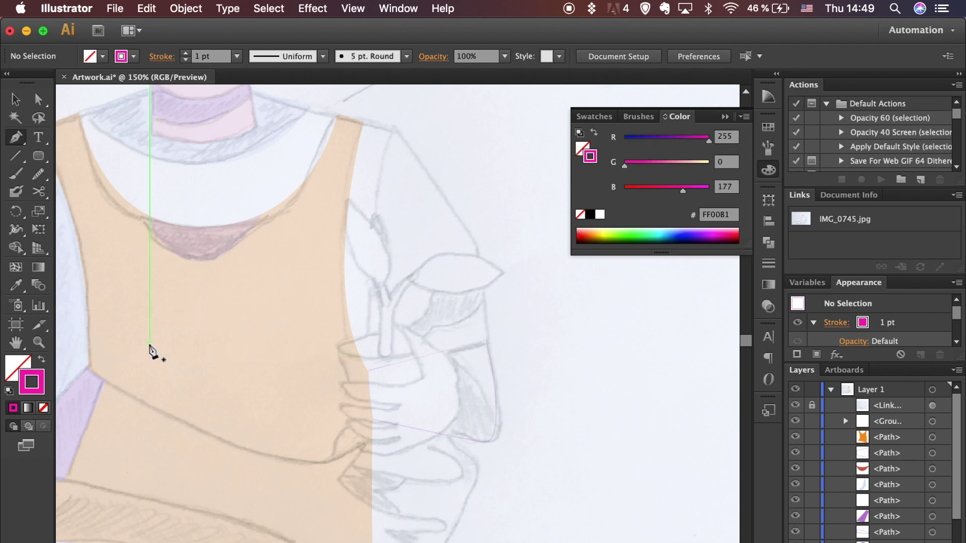
Trace the plant's stem and two leaves as one closed outline over the sketch and deselect it
left_click(349, 200)
left_click_drag(383, 237, 387, 246)
left_click_drag(384, 285, 370, 296)
left_click(384, 285)
left_click(390, 299)
left_click_drag(419, 272, 478, 253)
left_click(503, 273)
left_click_drag(457, 293, 434, 290)
left_click(412, 281)
left_click_drag(394, 316, 346, 241)
left_click(392, 350)
left_click(384, 357)
left_click(350, 199)
left_click(38, 174)
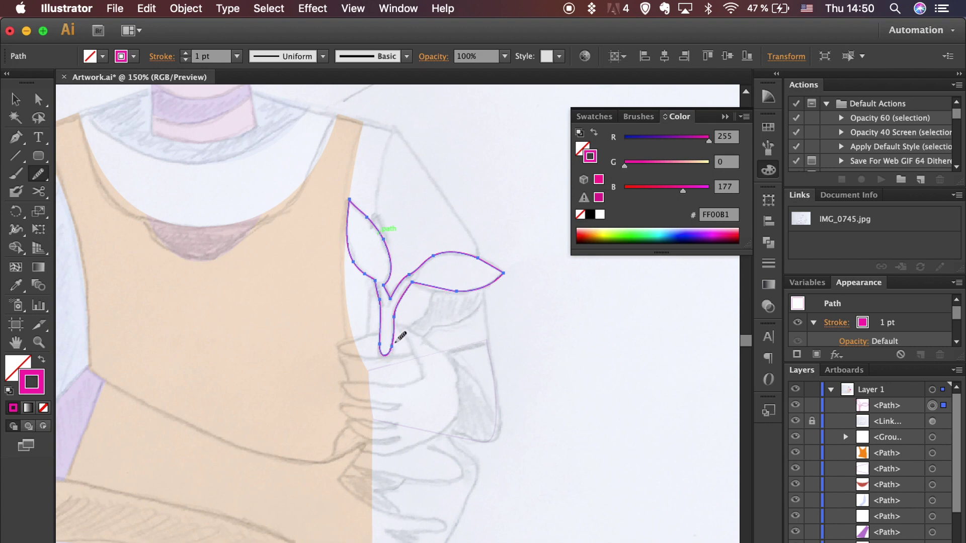
key("v")
left_click(509, 358)
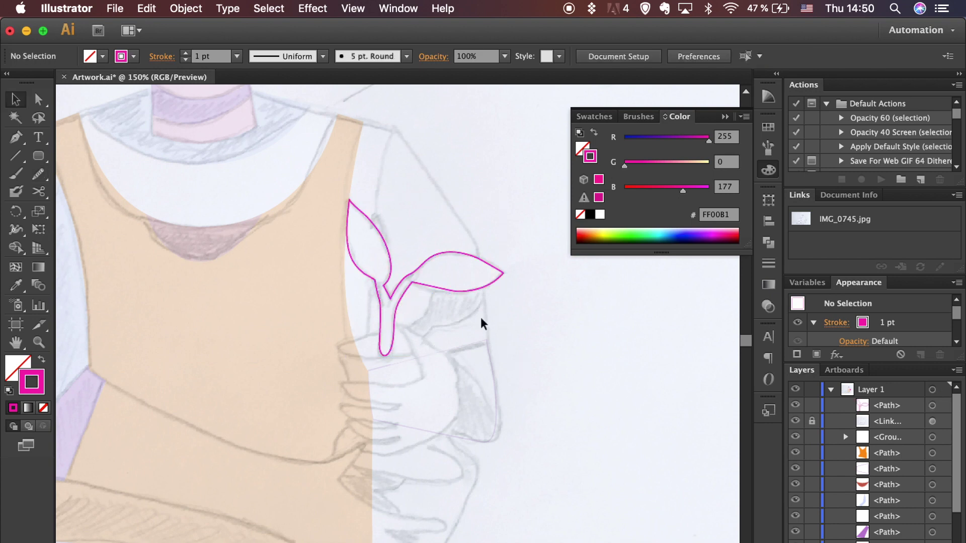
Fill the plant shape with the green swatch, remove its stroke and deselect it
left_click(442, 287)
left_click(41, 359)
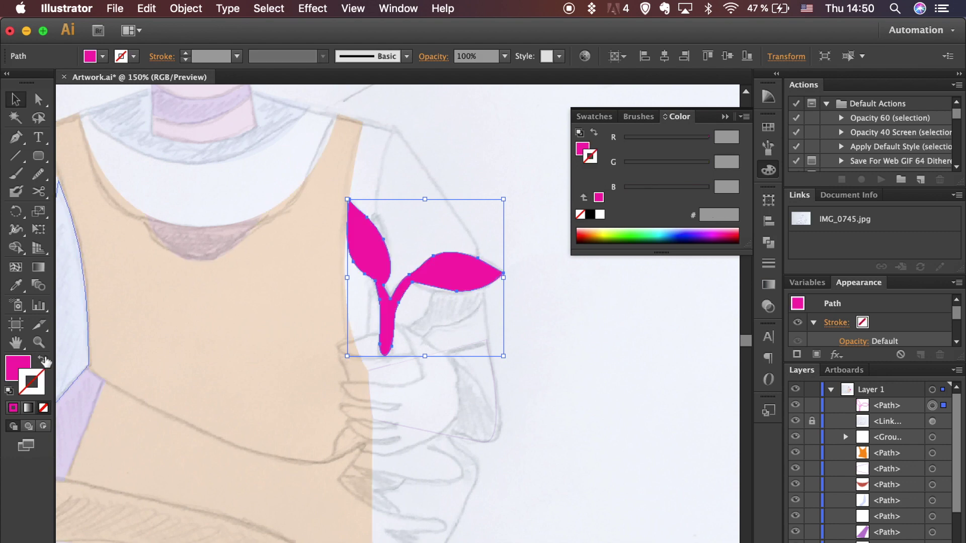
left_click(768, 127)
key("x")
left_click(602, 156)
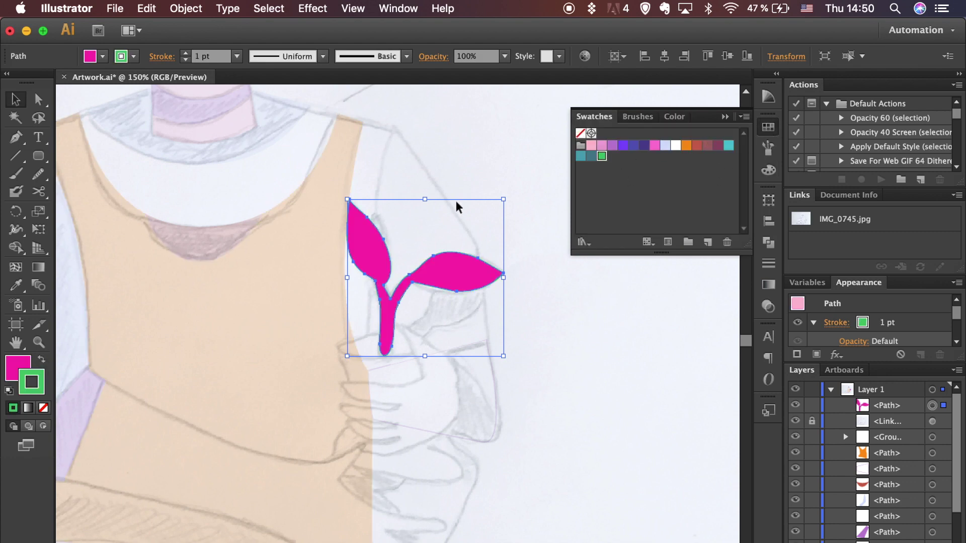
left_click(42, 359)
left_click(44, 408)
left_click(617, 349)
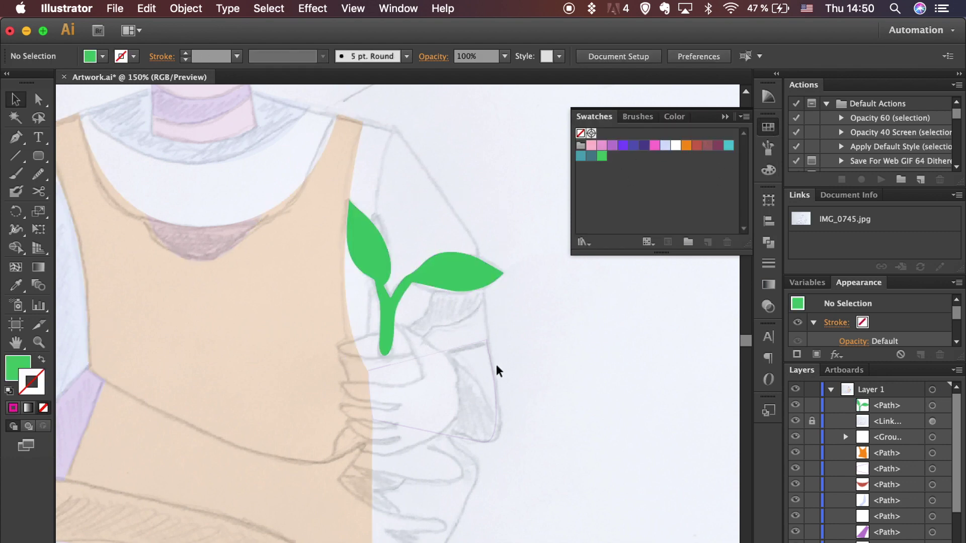
Trace the plant's leaf-shaped shadow on the sleeve as a closed outline with a green stroke and no fill
key("p")
left_click(432, 326)
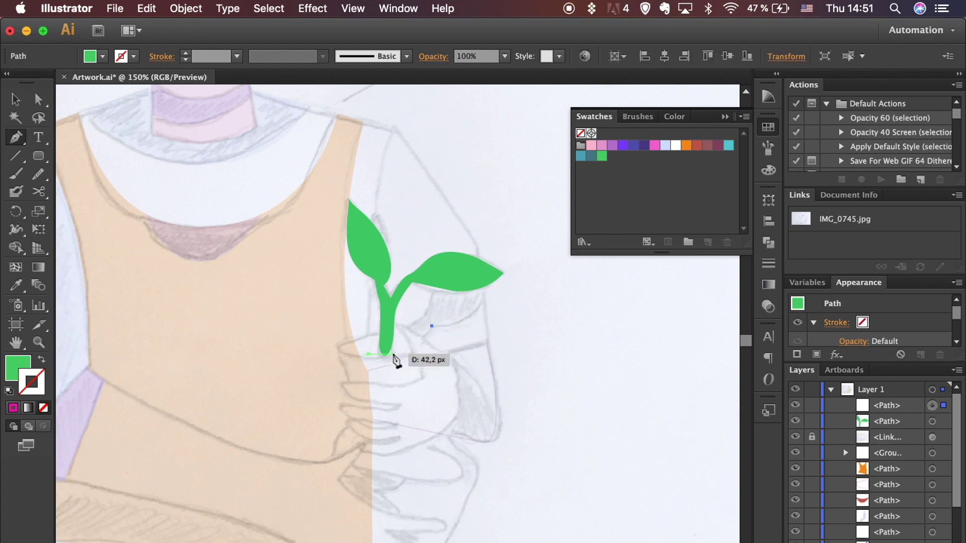
left_click_drag(379, 360, 356, 364)
left_click(44, 360)
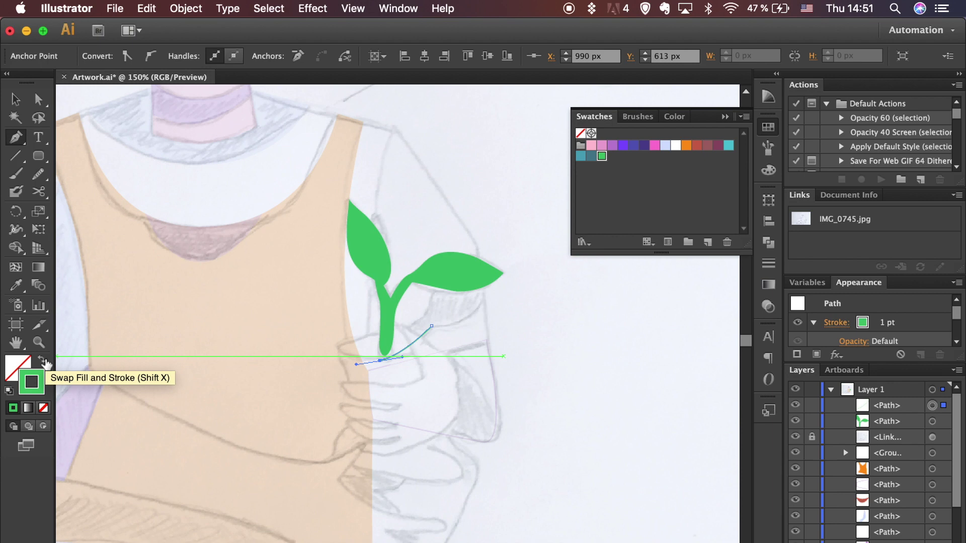
left_click_drag(485, 274, 492, 213)
left_click(486, 275)
left_click_drag(445, 282, 420, 318)
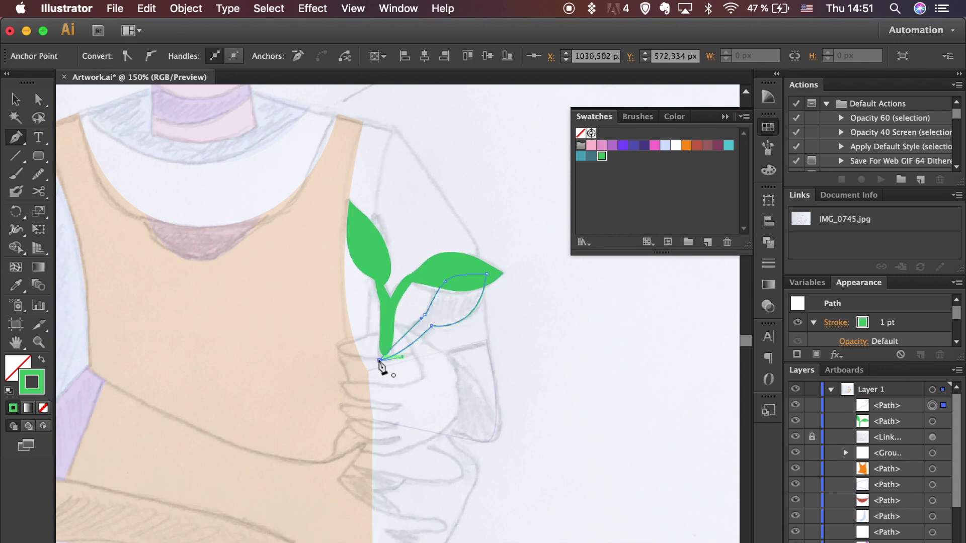
key("v")
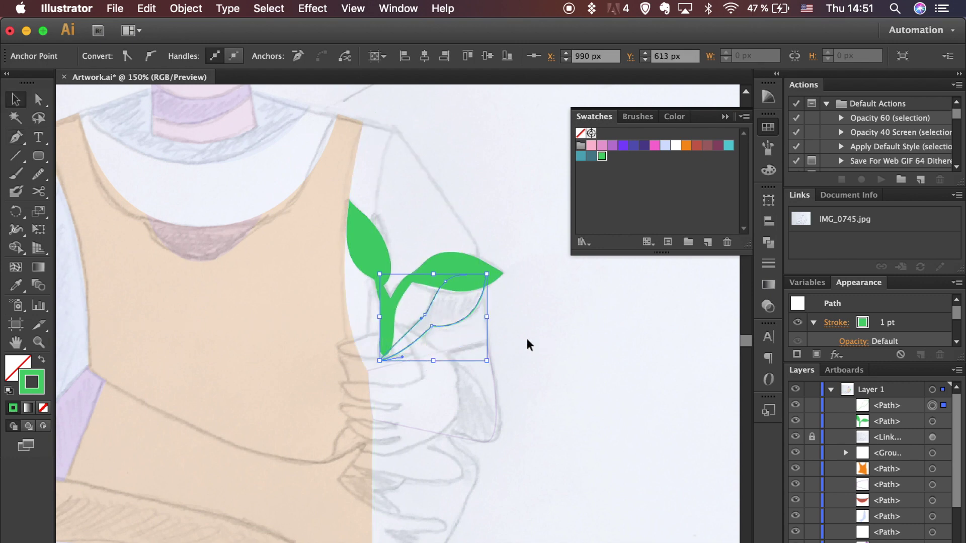
Hide the sketch, give the leaf shadow the collar's light blue fill and send it behind the plant
left_click(795, 436)
key("i")
left_click(277, 118)
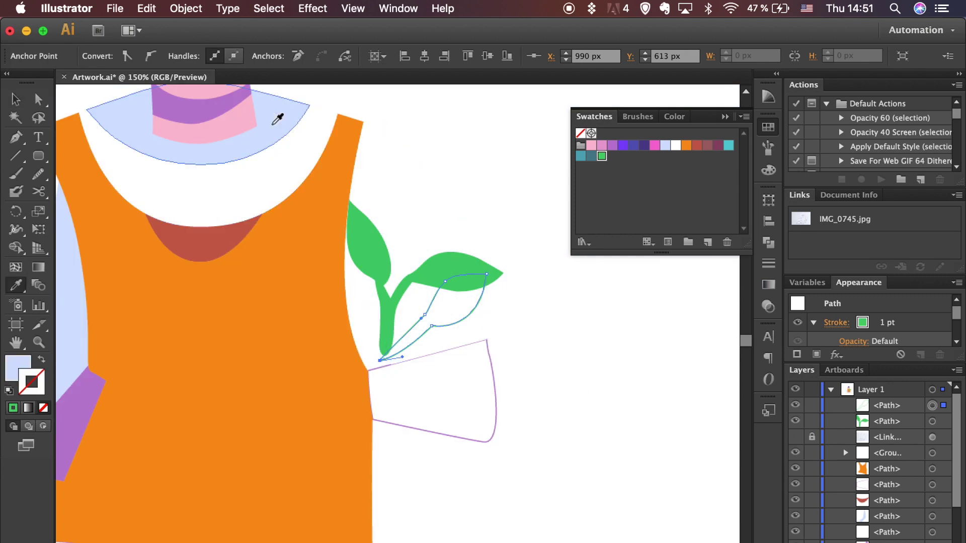
key("super+bracketleft")
key("super+bracketleft")
Split the leaf shadow against the sleeve with the Shape Builder and delete the small leftover tip at the stem base
key("v")
left_click(409, 168, "shift")
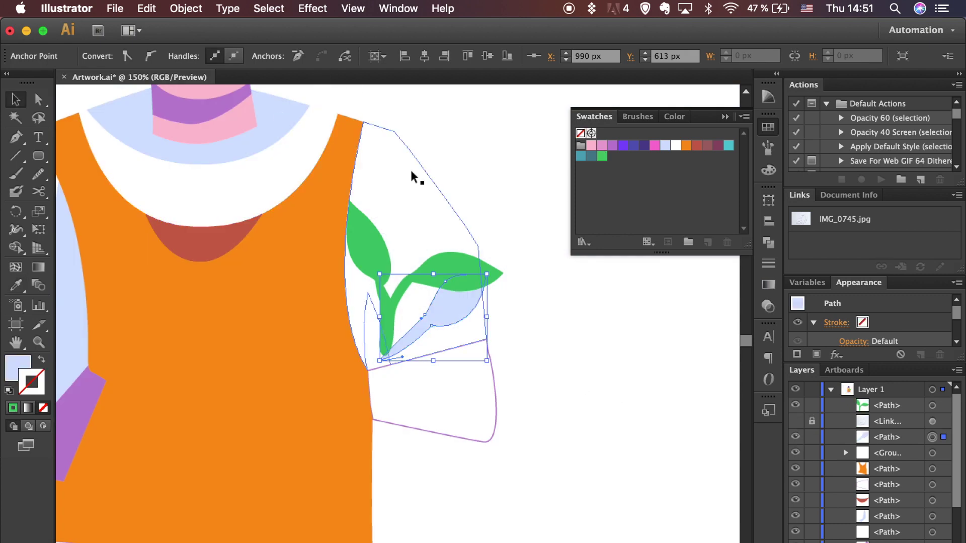
left_click(15, 247)
key("super+plus")
key("super+plus")
key("super+plus")
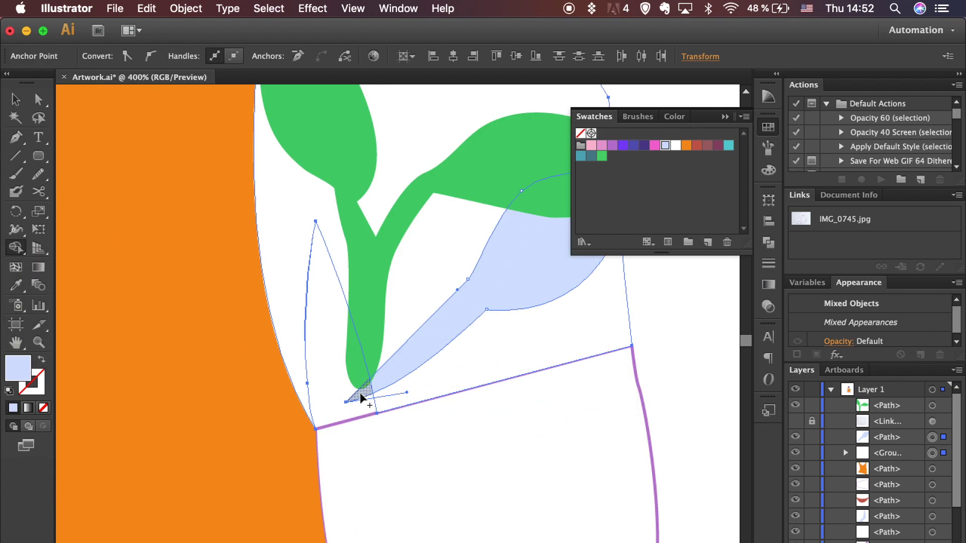
left_click(361, 392)
key("a")
key("super+shift+a")
left_click(355, 399)
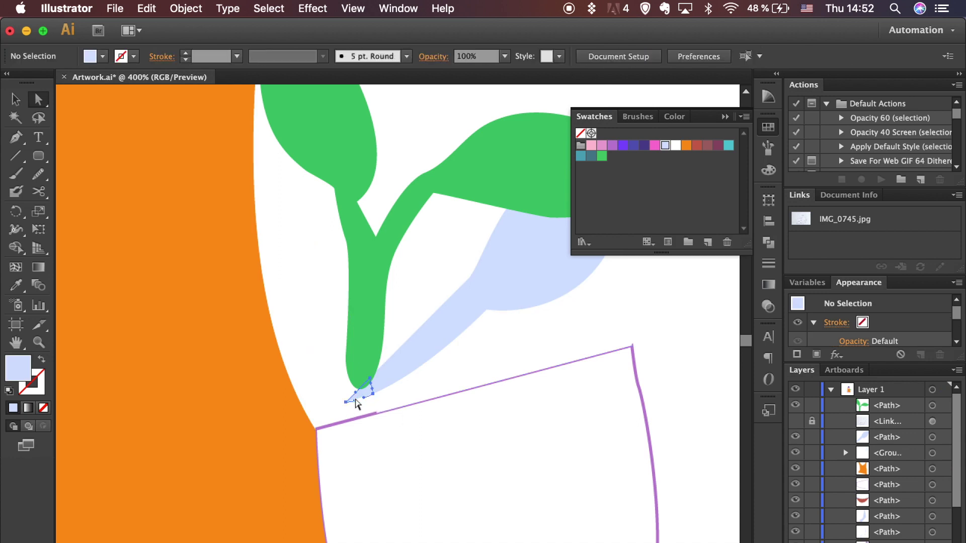
key("Delete")
Show the sketch again and trace the slanted oval below the plant pot as a light blue shape without stroke
key("super+minus")
key("super+minus")
key("super+minus")
key("super+minus")
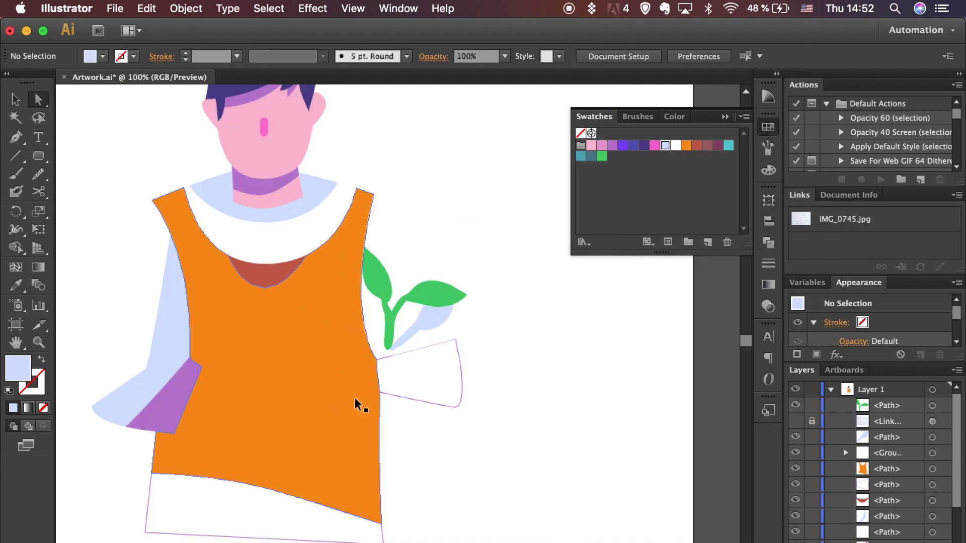
left_click(796, 421)
key("super+equal")
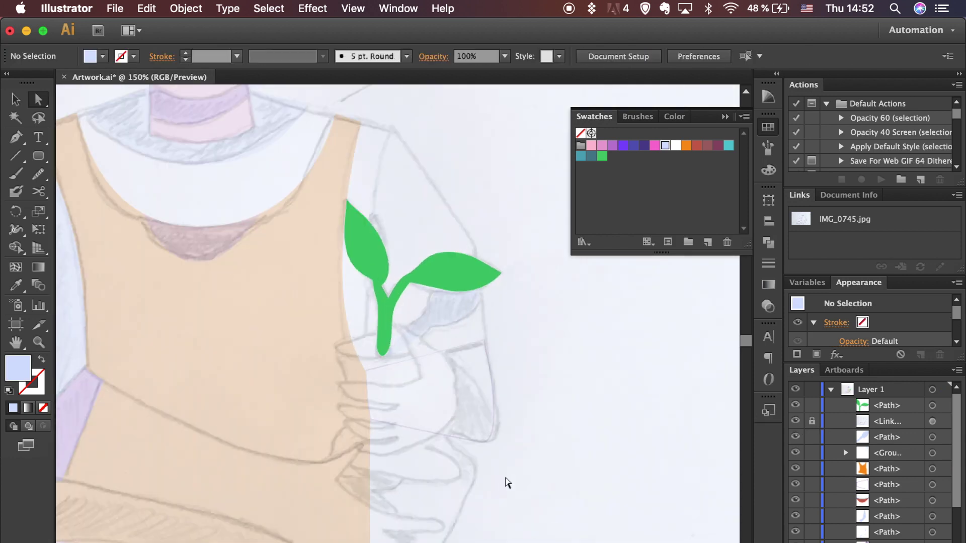
key("p")
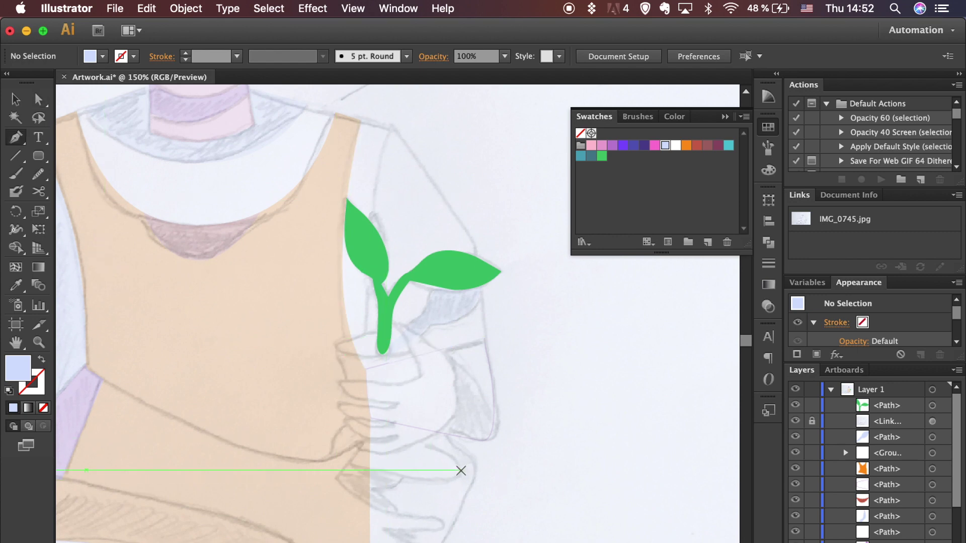
left_click_drag(460, 471, 459, 479)
left_click_drag(386, 471, 455, 484)
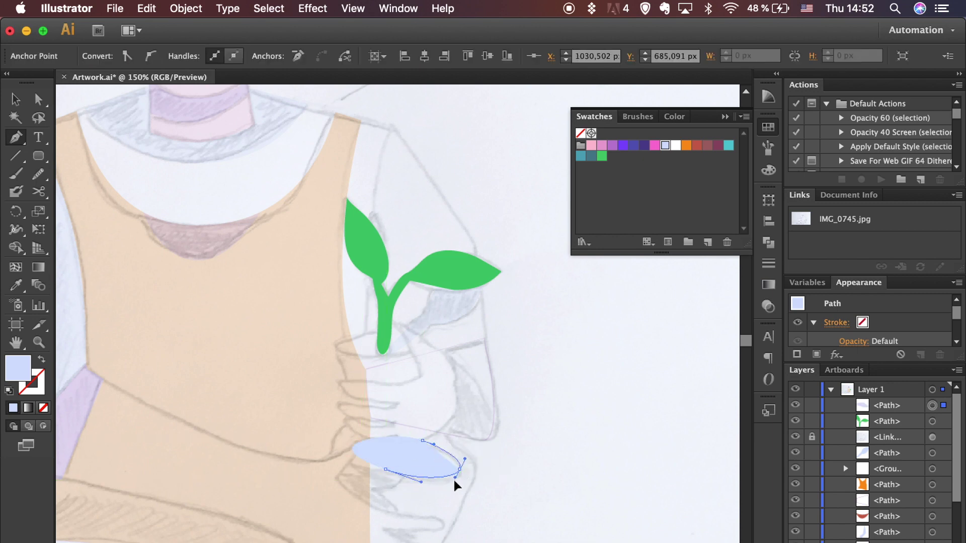
Trace the plant pot as a closed outline with the apron's orange as stroke and no fill
left_click(340, 355, "super")
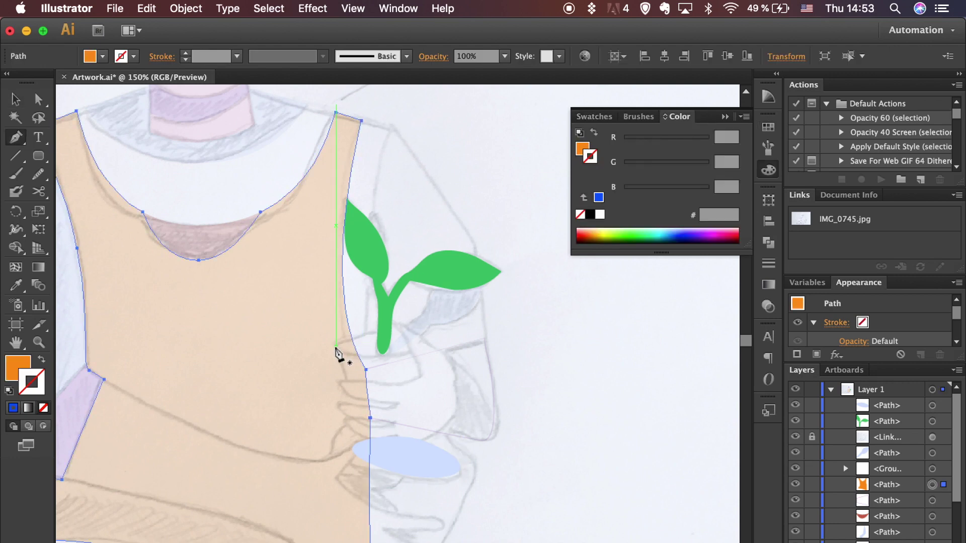
left_click(336, 346)
left_click_drag(382, 331, 396, 329)
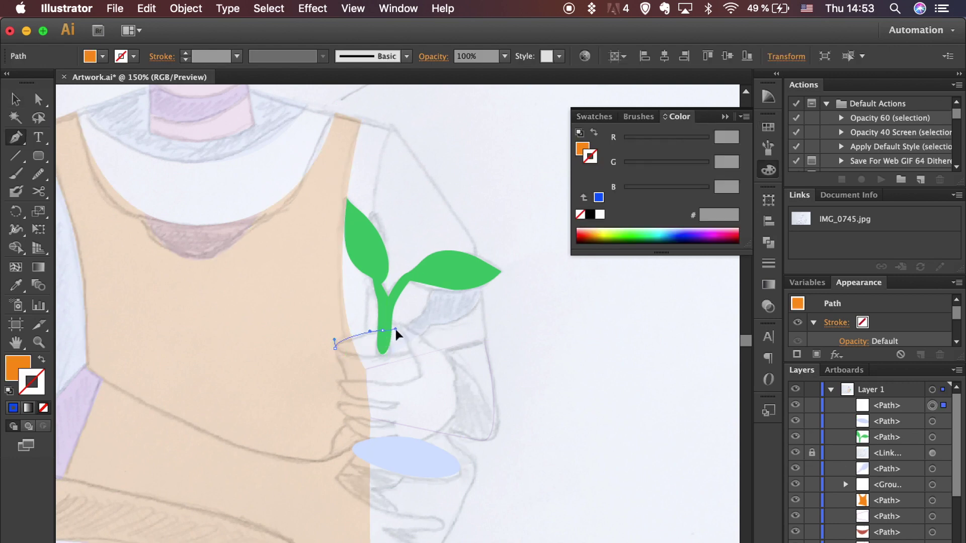
left_click(423, 343)
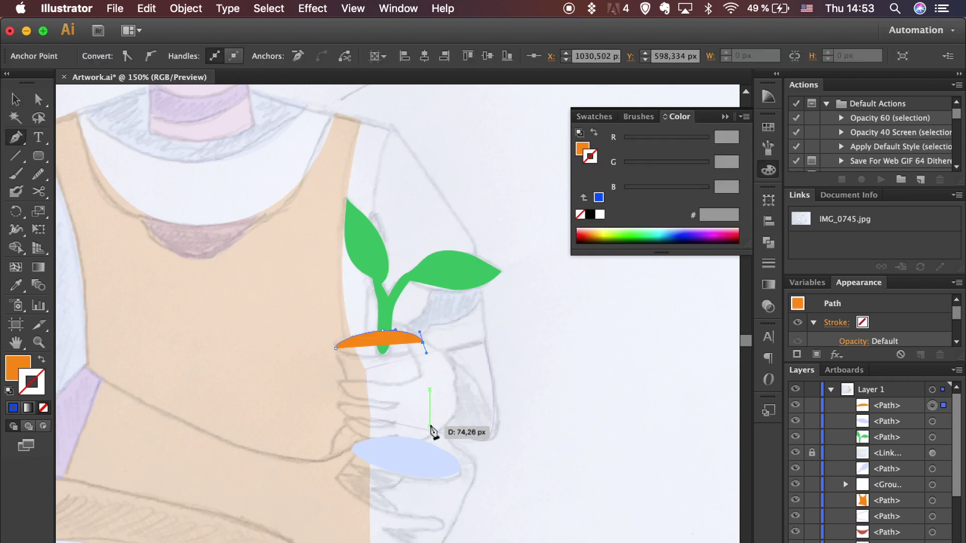
left_click(429, 422)
left_click(41, 360)
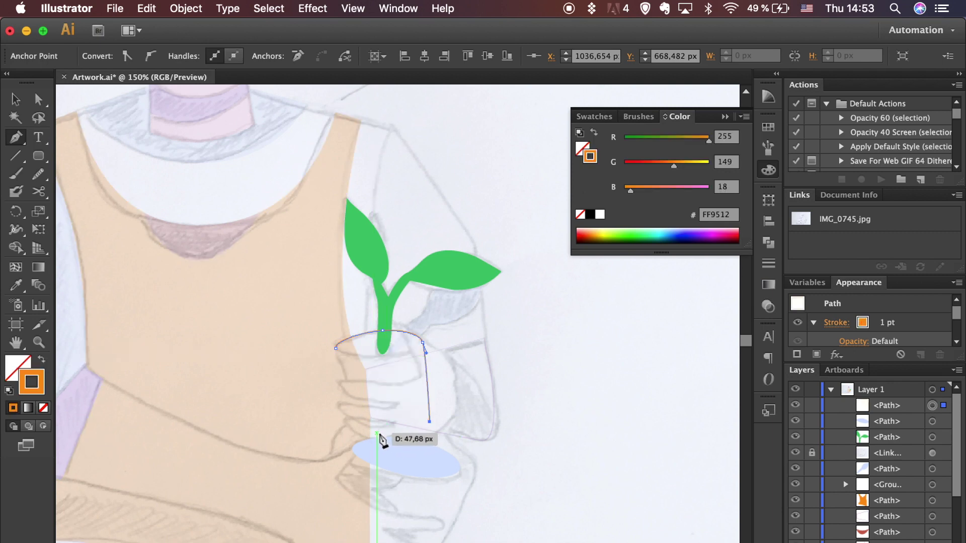
left_click(365, 433)
left_click(336, 348)
Draw a curved line across the top of the pot for the front edge of its rim
left_click(427, 334)
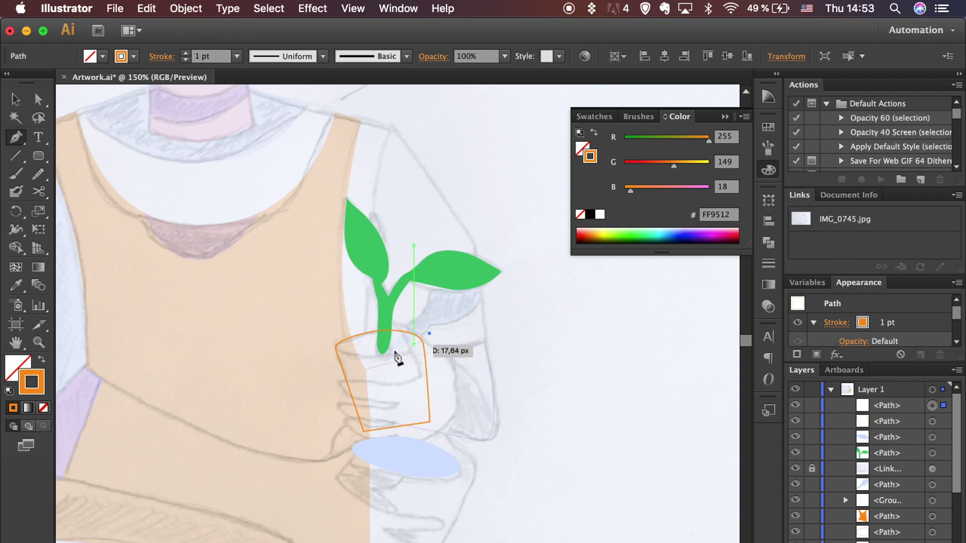
left_click_drag(343, 355, 343, 356)
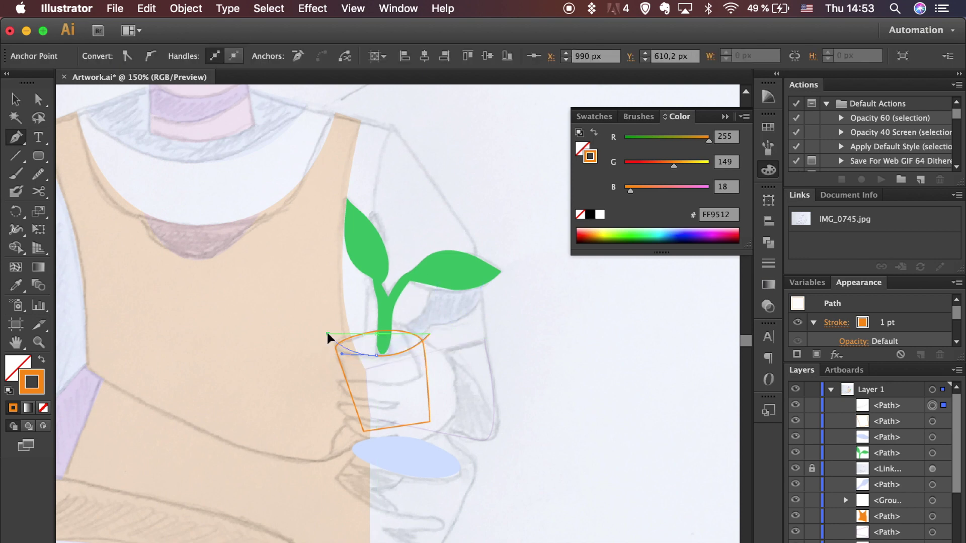
left_click_drag(328, 320, 328, 320)
Divide the pot outline along the rim curve with Pathfinder and ungroup the resulting pieces
key("v")
left_click(356, 336, "shift")
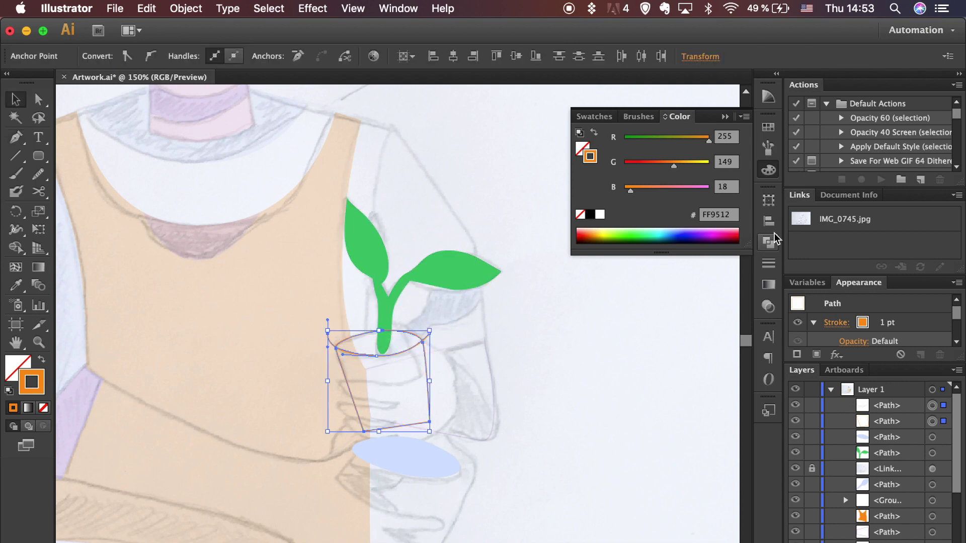
left_click(770, 241)
left_click(587, 260)
left_click(549, 367)
left_click(413, 334)
key("shift+super+g")
left_click(562, 235)
Fill the pot body with the dark plum swatch and leave it without a stroke
left_click(768, 126)
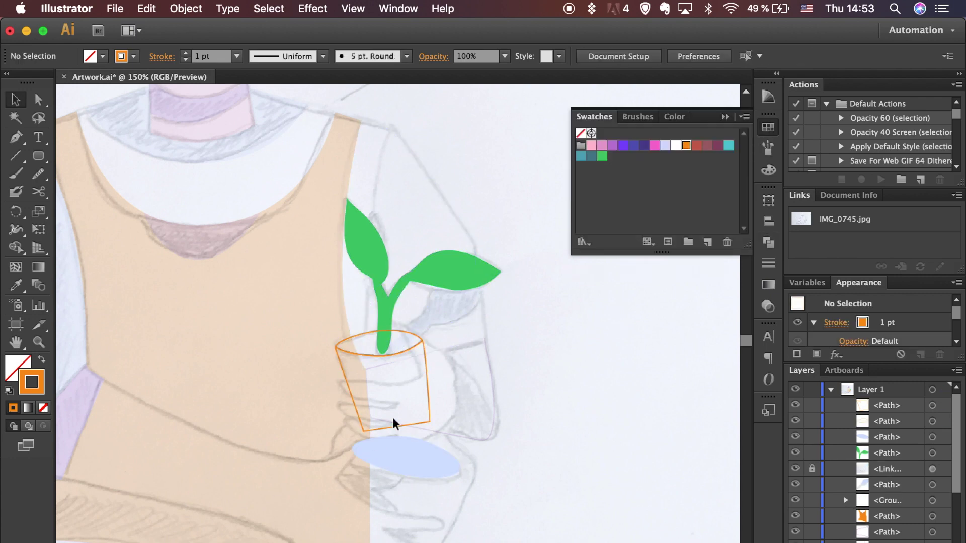
left_click(400, 431)
left_click(719, 146)
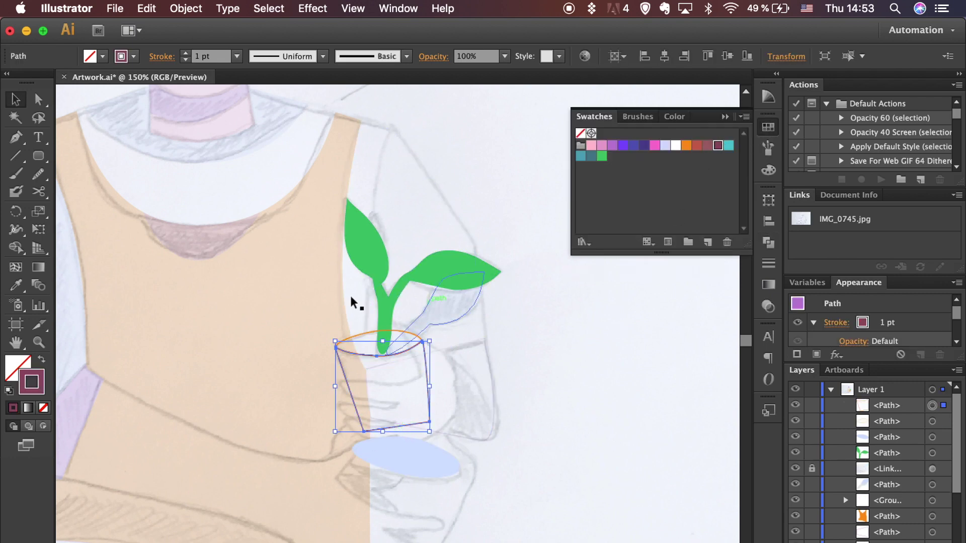
left_click(41, 360)
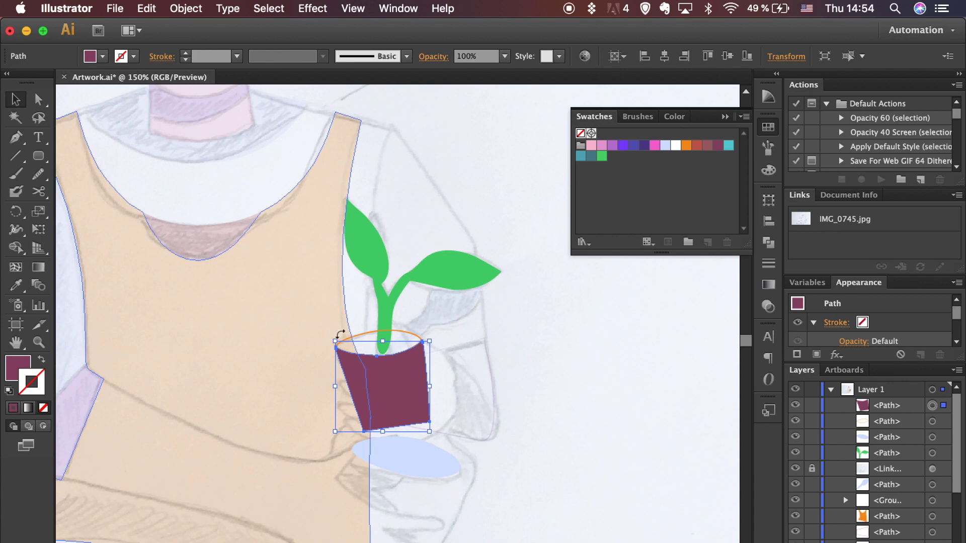
Fill the pot opening with the muted reddish-brown swatch, without stroke, and send it behind the plant stem
left_click(374, 333)
key("shift+x")
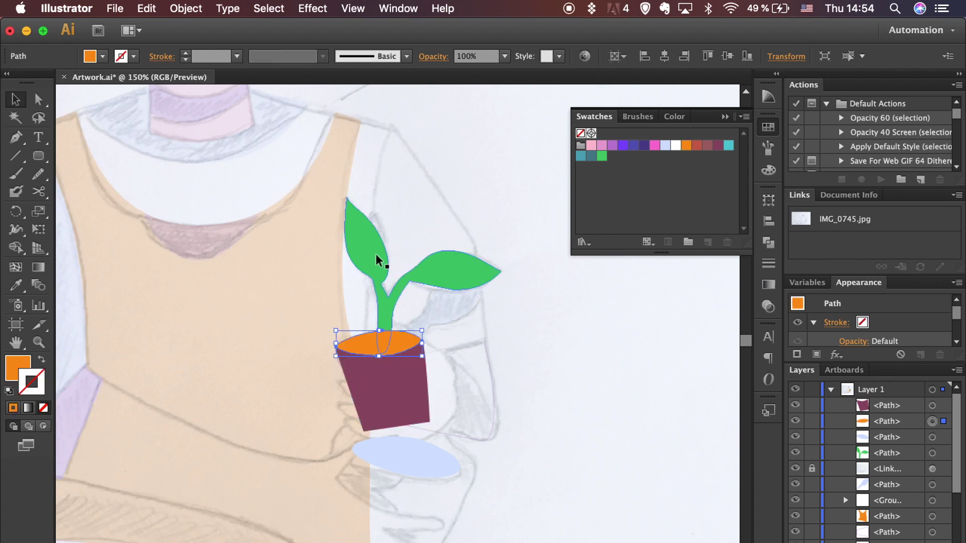
left_click(709, 145)
left_click(41, 360)
left_click(43, 408)
key("super+bracketleft")
key("super+bracketleft")
left_click(573, 395)
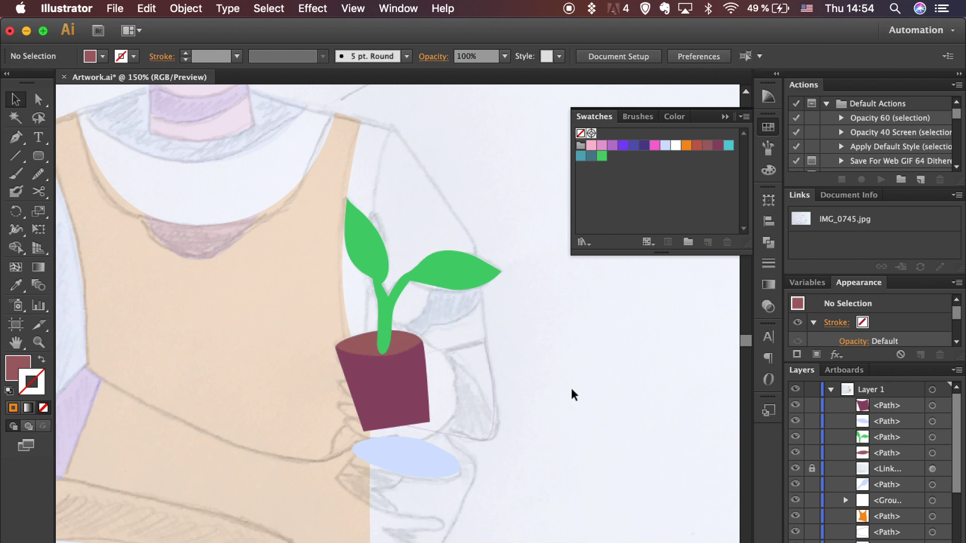
Draw an unfilled curve with an orange stroke across the lower apron along the sketched upper edge of the hem shading
scroll(573, 395, "down", 5)
scroll(574, 395, "left", 2)
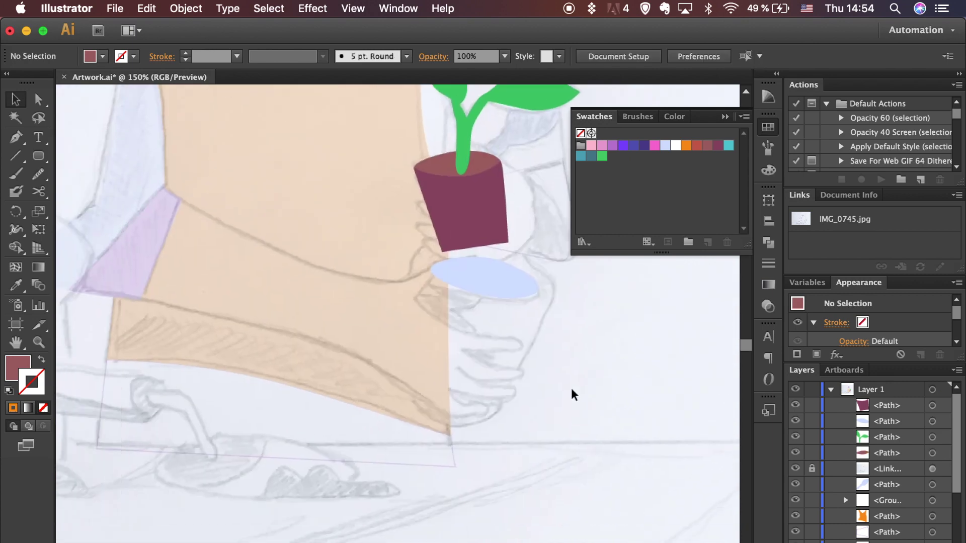
scroll(573, 395, "left", 1)
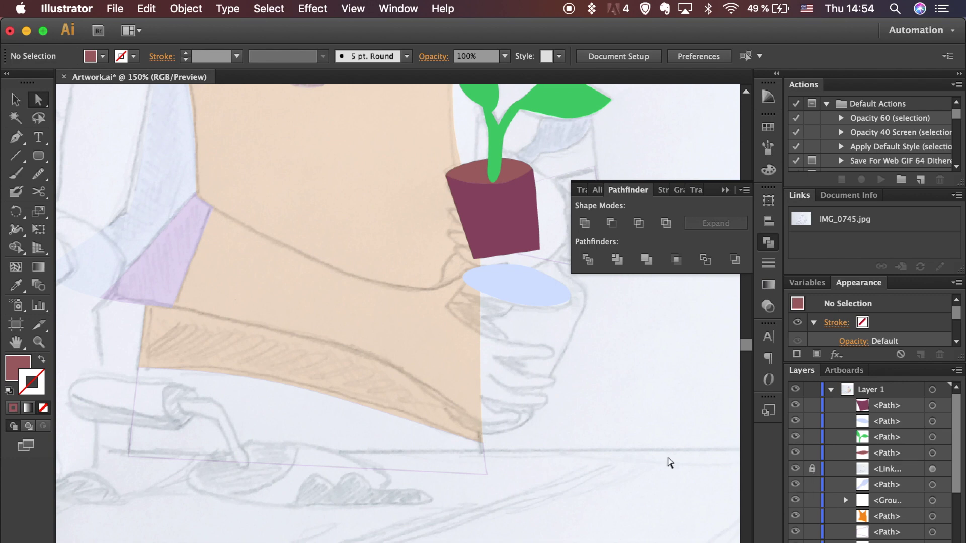
key("super+minus")
key("super+minus")
key("super+minus")
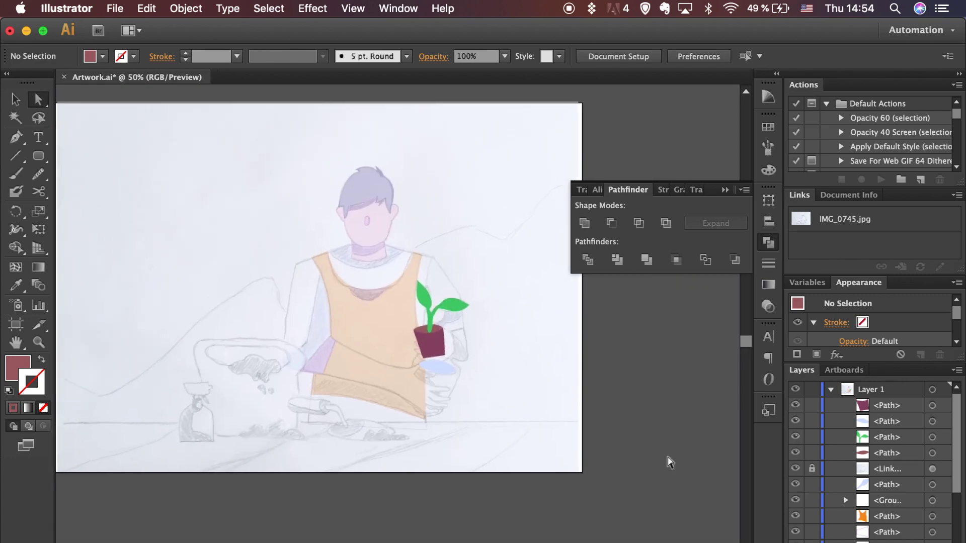
key("super+plus")
key("super+plus")
left_click(406, 444)
key("p")
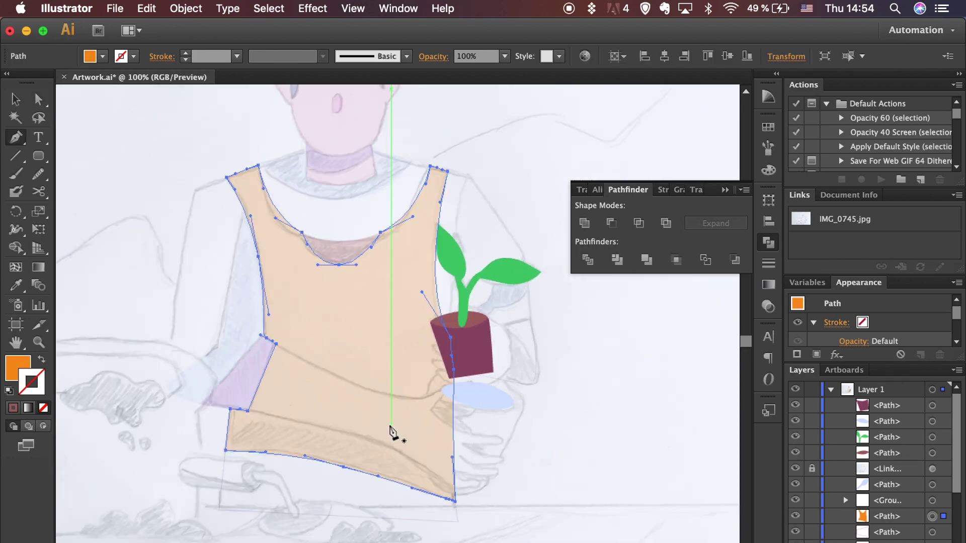
left_click(464, 487)
key("shift+x")
left_click_drag(335, 420, 284, 412)
left_click_drag(214, 414, 187, 428)
Split the apron along the hem curve with a Pathfinder operation and deselect the result
key("v")
left_click(309, 440, "shift")
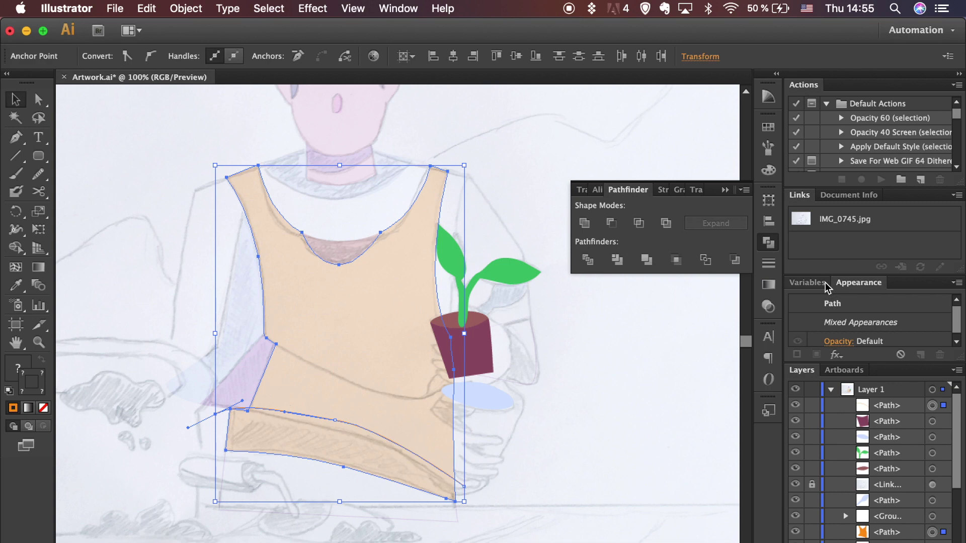
left_click(616, 260)
left_click(506, 478)
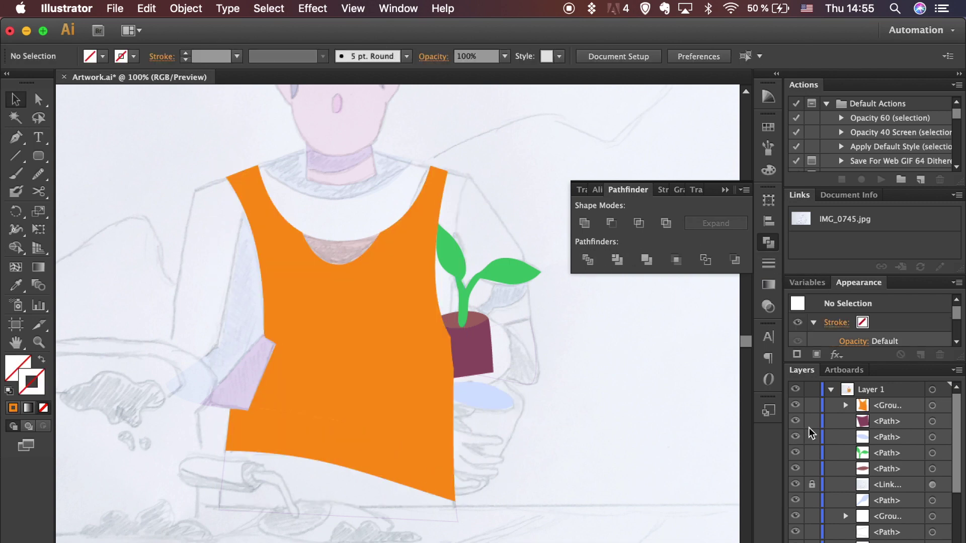
Hide the sketch and colour the apron's lower band with the red-brown of the neckline shadow
left_click(796, 487)
key("a")
left_click(384, 469)
key("i")
left_click(336, 250)
Colour the outlined panel below the apron's red-brown band with the apron's orange
key("a")
left_click(326, 521)
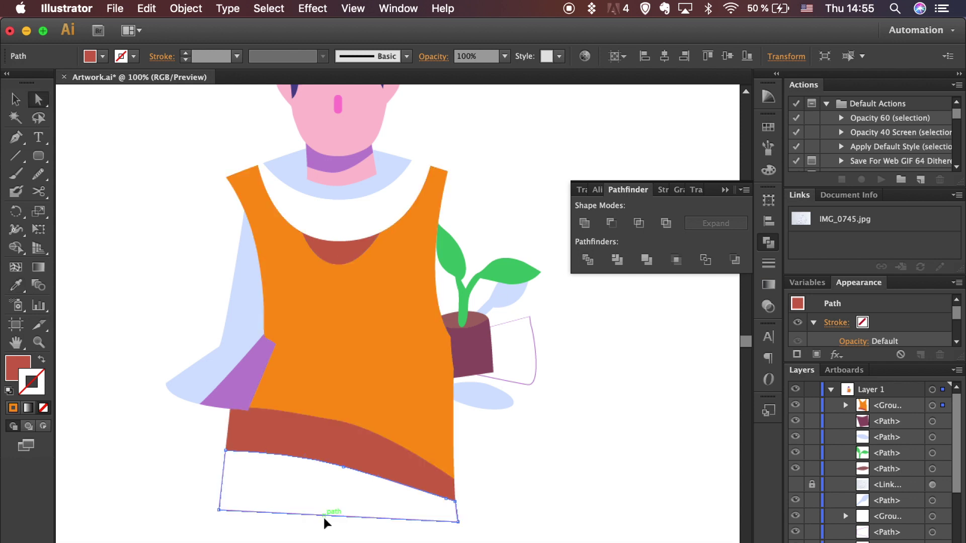
key("i")
left_click(386, 349)
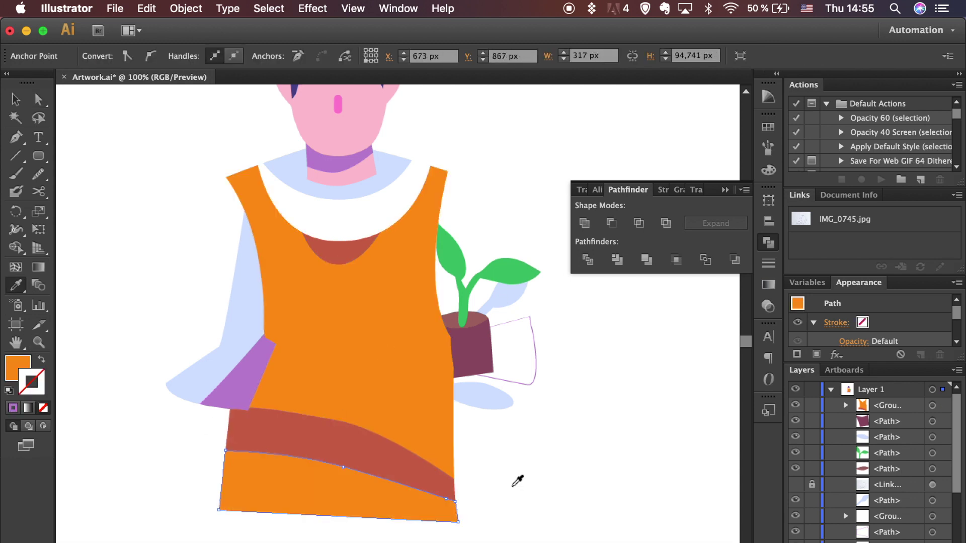
Deselect the apron panel, show the sketch again and move it to the front of the layer's objects
key("v")
left_click(513, 493)
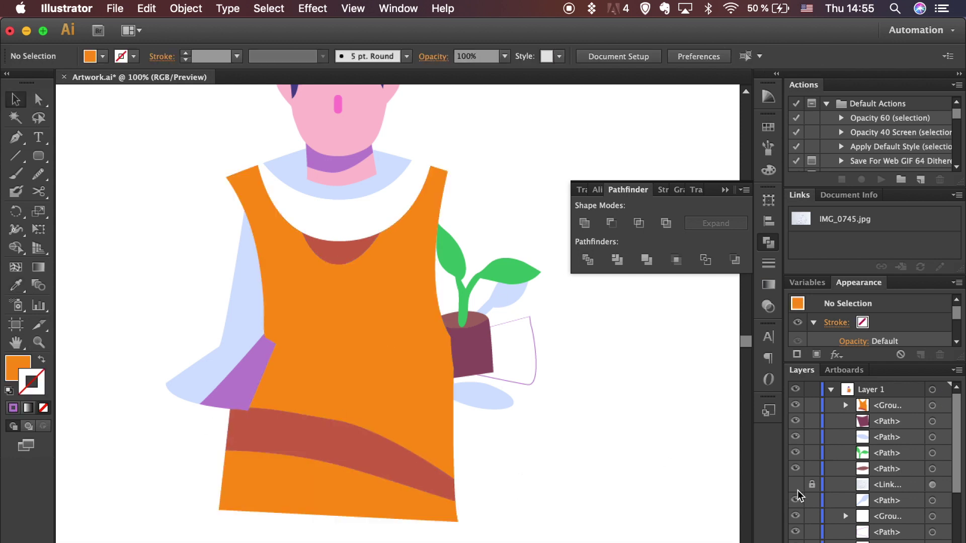
left_click(796, 486)
left_click_drag(876, 484, 865, 396)
Trace the upper edge of the sketched forearm and the thumb of the lower hand as an unfilled path with an orange stroke
key("super+plus")
key("super+plus")
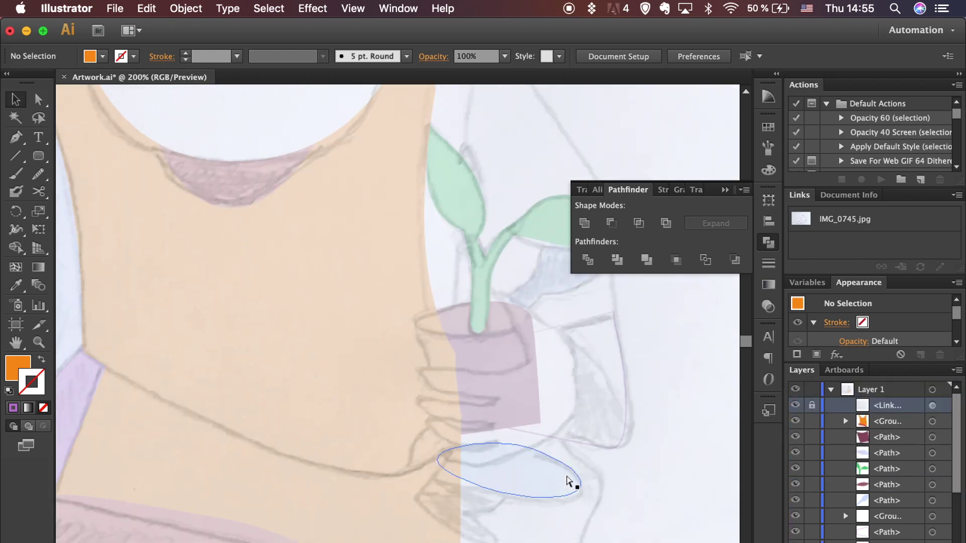
key("p")
left_click(158, 302)
left_click_drag(352, 396, 383, 405)
left_click(42, 359)
left_click_drag(459, 408, 481, 402)
left_click(509, 389)
left_click(472, 439)
scroll(473, 441, "down", 1)
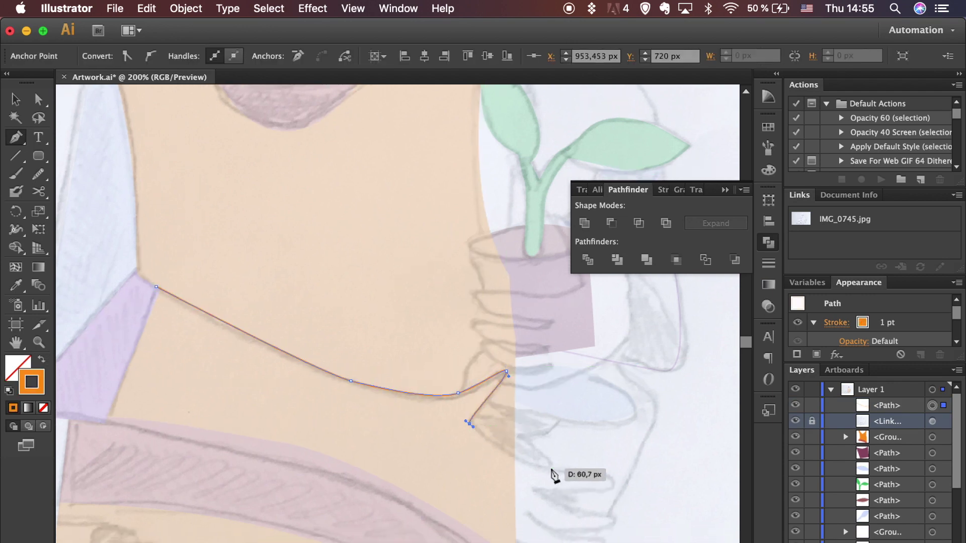
Continue the forearm outline around the four fingers of the lower hand
left_click_drag(581, 473, 613, 501)
left_click(534, 488)
scroll(535, 493, "down", 4)
scroll(535, 493, "right", 1)
left_click_drag(565, 448, 585, 483)
left_click(508, 444)
left_click(498, 475)
left_click_drag(461, 457, 462, 458)
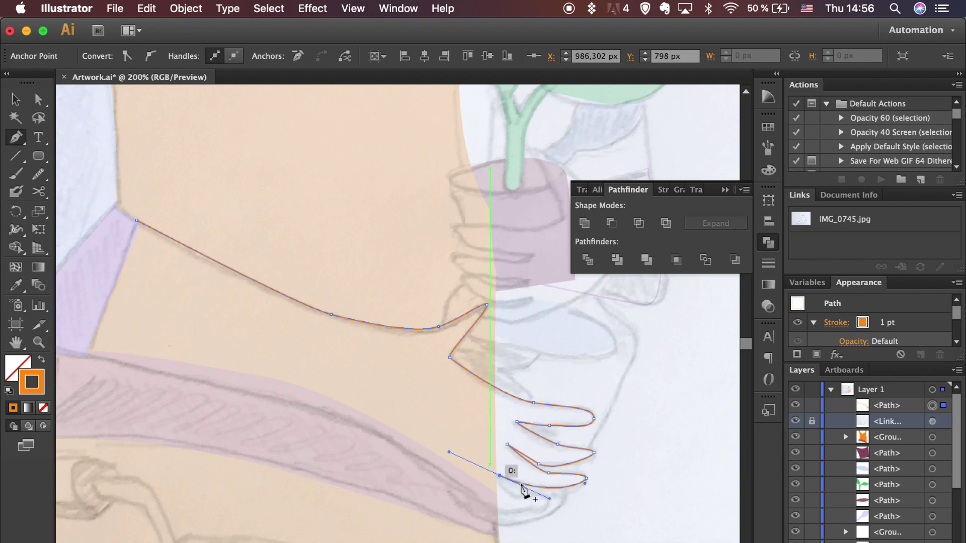
left_click(516, 499)
left_click_drag(548, 503, 548, 512)
Close the forearm outline along its lower edge and sleeve end, adjust one finger's curve and deselect the path
left_click_drag(499, 508, 477, 500)
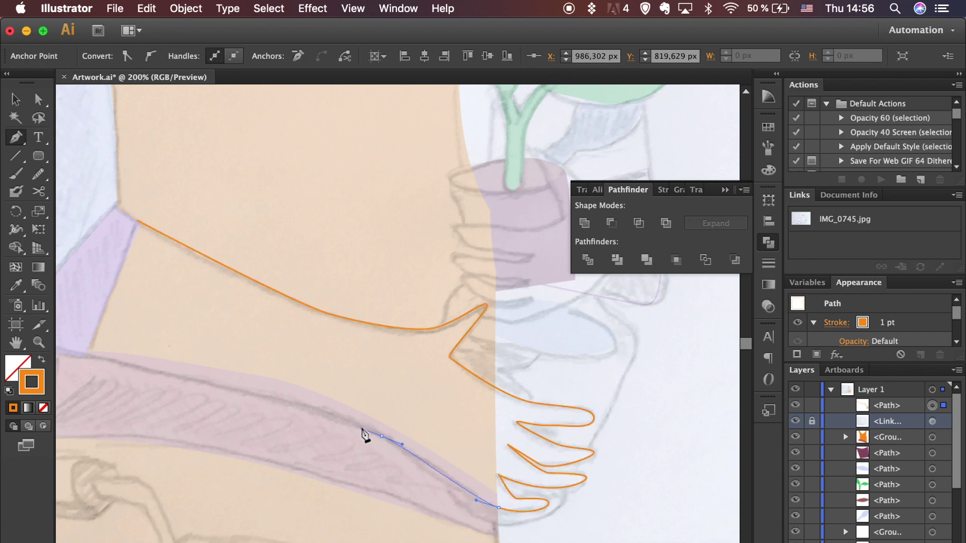
left_click_drag(362, 433, 362, 432)
left_click(78, 355)
left_click(137, 220)
key("a")
left_click_drag(551, 473, 564, 469)
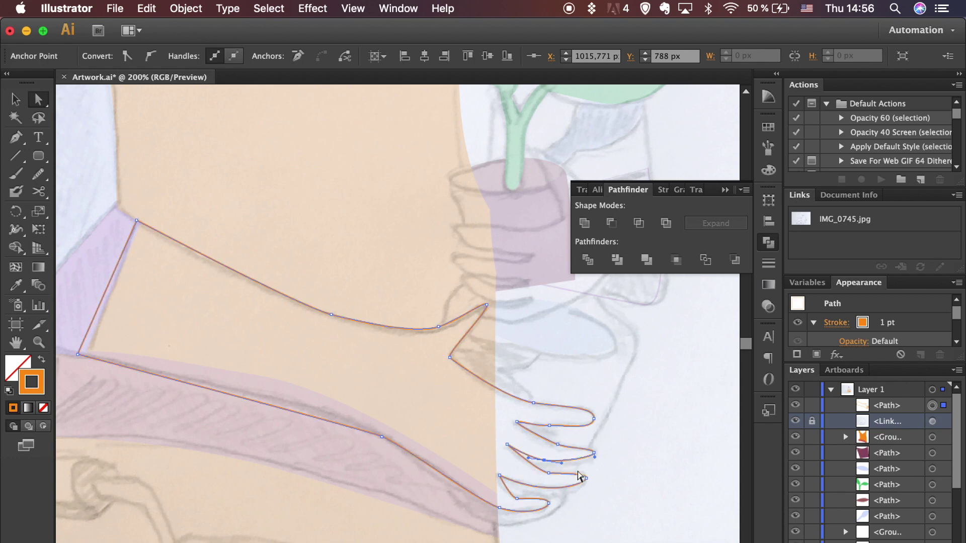
left_click(617, 477)
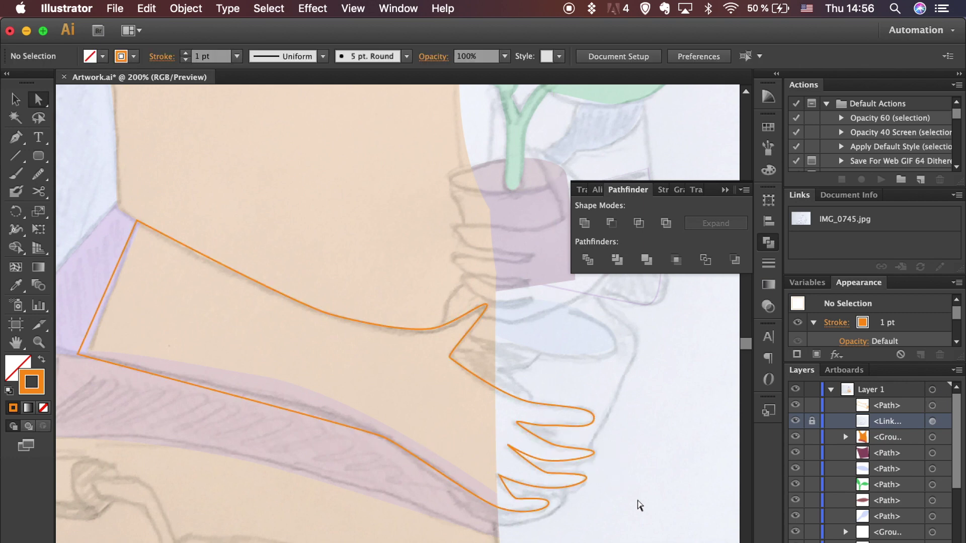
Begin an orange outline of the hand holding the plant pot, tracing the thumb's inner edge and the uppermost finger
scroll(636, 497, "up", 5)
key("p")
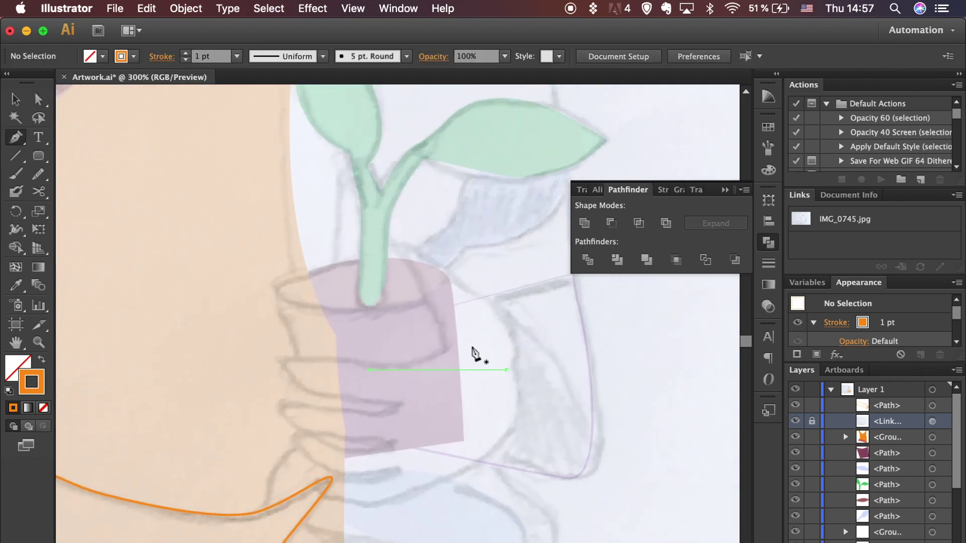
left_click(397, 247)
left_click(446, 351)
left_click_drag(437, 360, 436, 360)
left_click_drag(363, 363, 287, 367)
left_click(287, 364)
left_click_drag(398, 401, 470, 399)
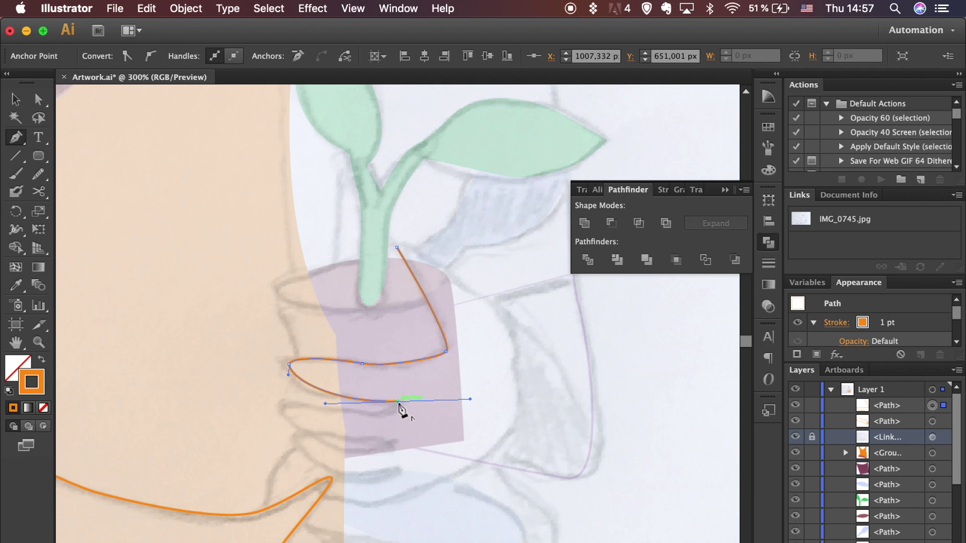
Continue the pot-holding hand's outline around the remaining fingers
left_click_drag(369, 413, 353, 411)
left_click_drag(281, 409, 282, 420)
left_click_drag(347, 438, 434, 416)
left_click_drag(389, 420, 380, 416)
left_click_drag(339, 408, 339, 421)
left_click_drag(391, 439, 454, 383)
left_click_drag(456, 383, 456, 385)
left_click(377, 396)
left_click_drag(426, 415, 450, 409)
Trace the outer curve of the pot-holding hand and close its outline at the thumb tip
scroll(552, 345, "right", 3)
scroll(552, 346, "up", 1)
left_click_drag(535, 297, 531, 186)
left_click_drag(535, 297, 509, 229)
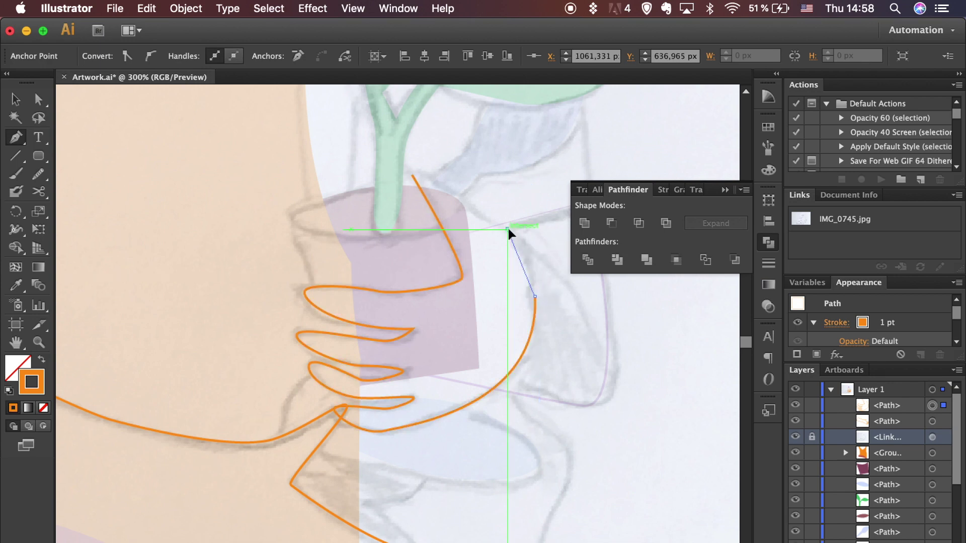
left_click_drag(474, 202, 478, 202)
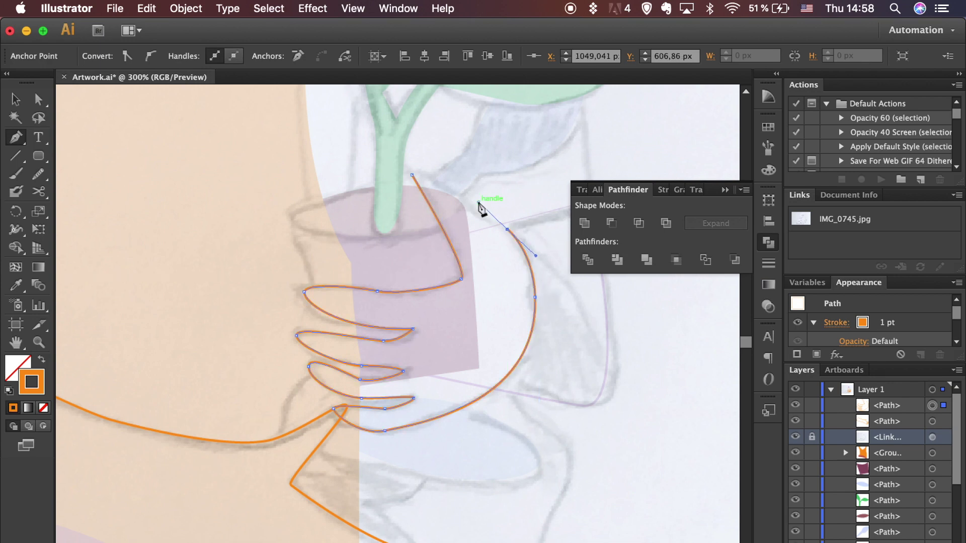
left_click_drag(413, 175, 413, 199)
Round off the thumb tip of the pot-holding hand with the Smooth tool
key("v")
left_click(628, 355)
key("a")
left_click(454, 187)
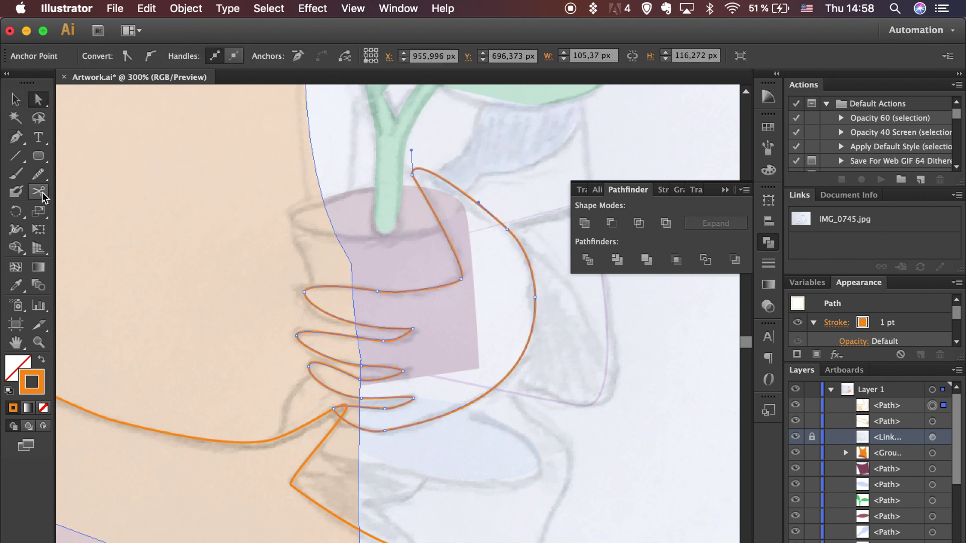
left_click(38, 174)
left_click_drag(409, 175, 418, 188)
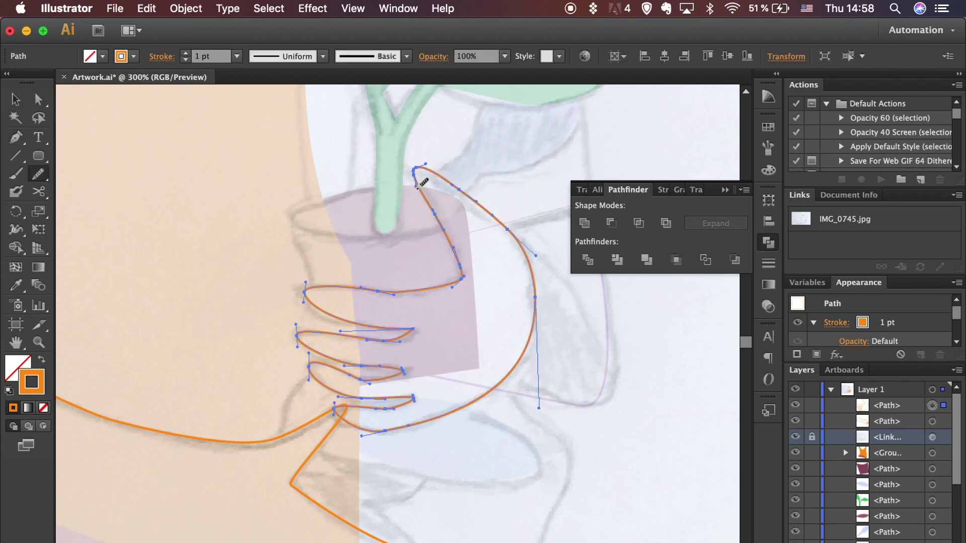
key("v")
left_click(496, 151)
Fill the forearm and lower hand with the pale skin tone sampled from the neck
key("super+minus")
key("super+minus")
key("super+minus")
key("super+minus")
key("super+equal")
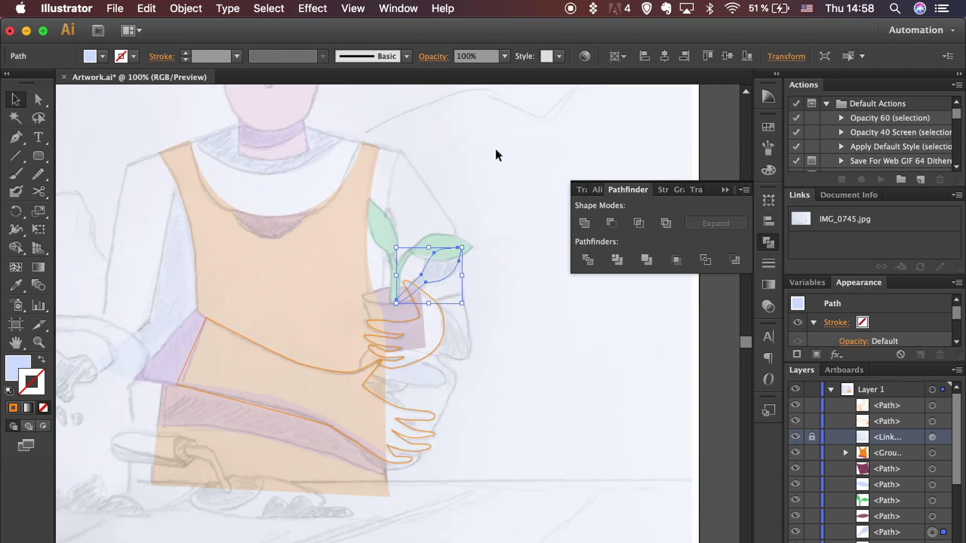
left_click(328, 371)
key("i")
left_click(417, 335)
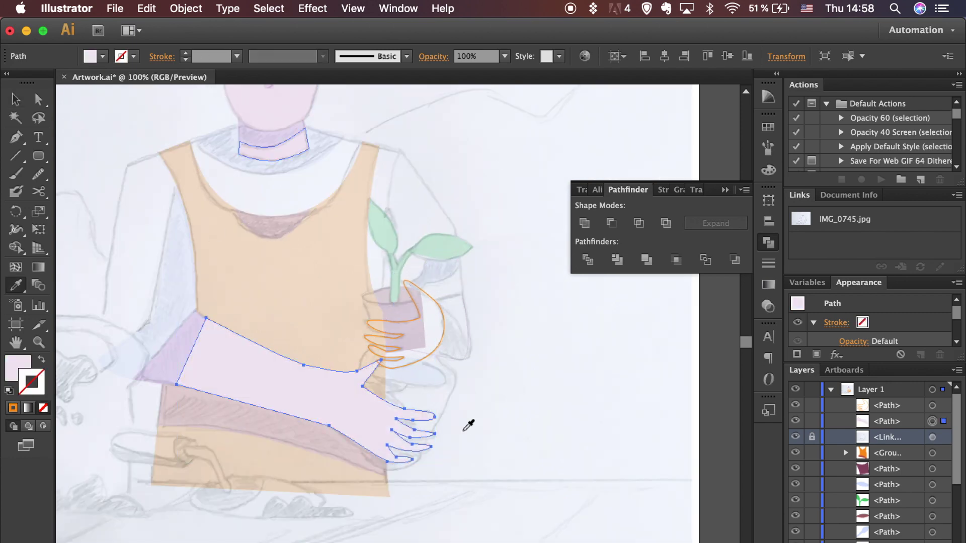
Fill the pot-holding hand with the pale skin tone sampled from the neck and deselect it
key("v")
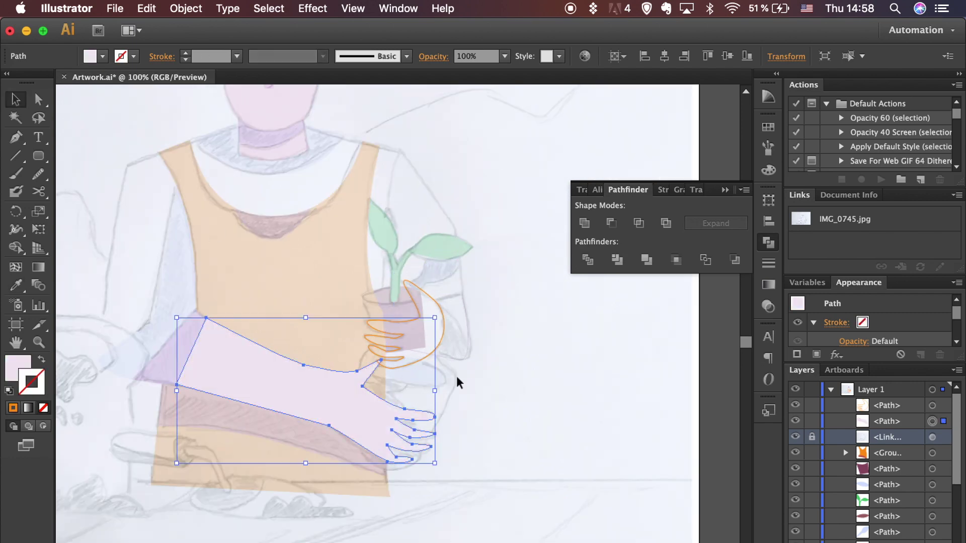
left_click(437, 336)
key("i")
left_click(300, 150)
key("v")
left_click(548, 463)
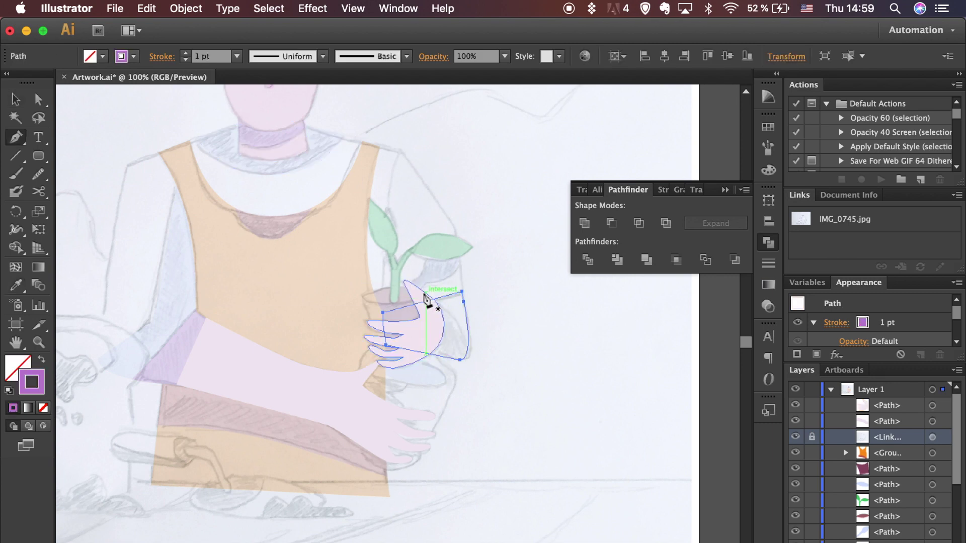
Draw a curve across the outlined cuff beside the pot-holding hand and divide the cuff along it with Pathfinder
left_click(421, 294)
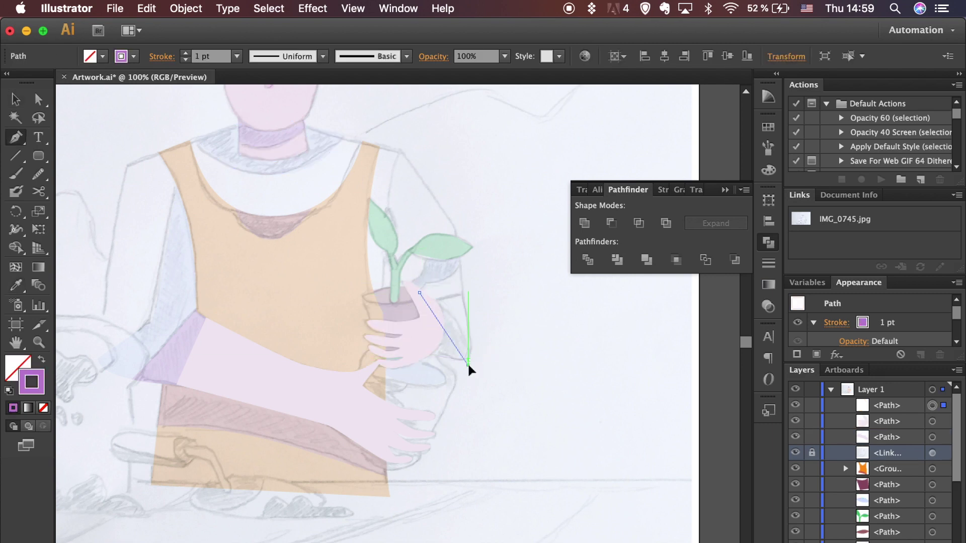
left_click_drag(460, 405, 457, 407)
key("v")
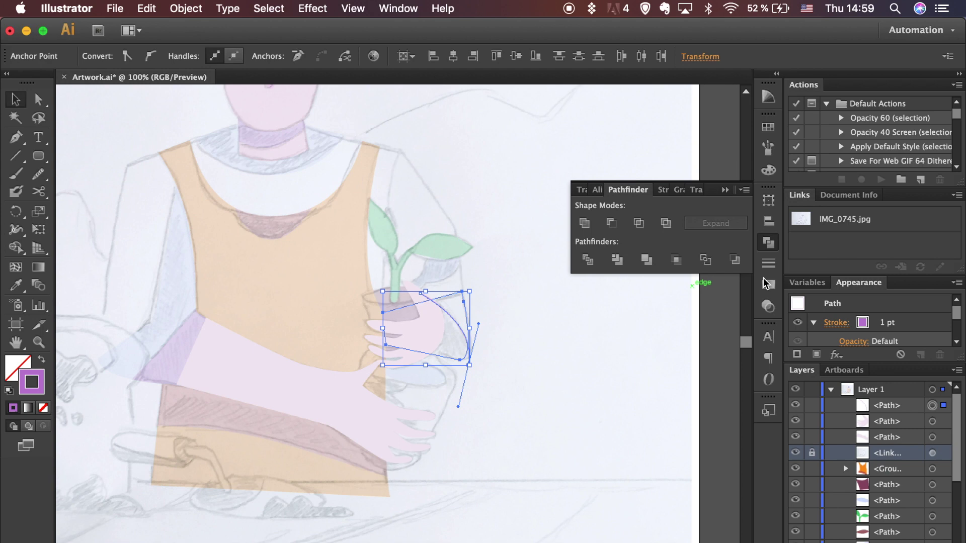
left_click(583, 266)
left_click(507, 332)
Colour the lower piece of the divided cuff with the pale purple sampled from the neck shadow
key("a")
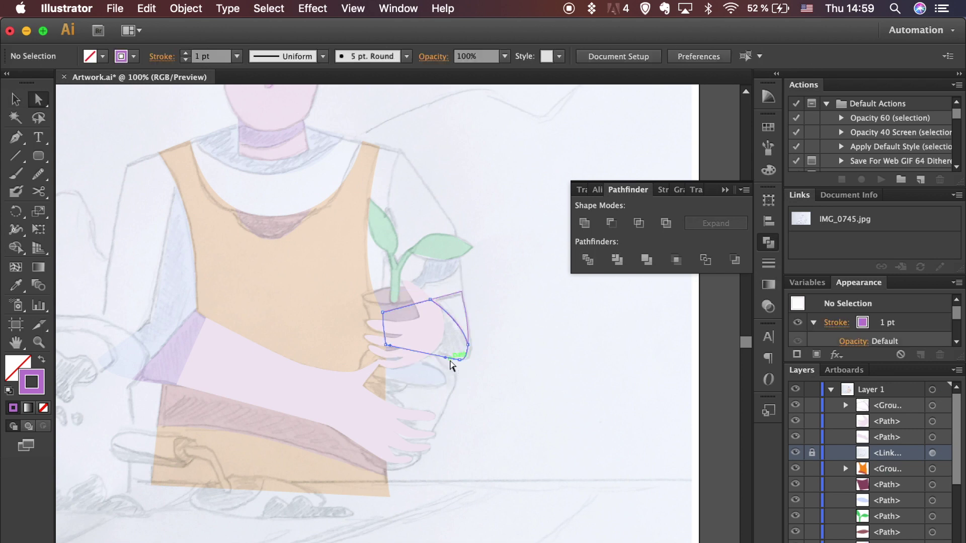
left_click(451, 359)
key("i")
left_click(282, 142)
key("v")
key("a")
left_click(556, 372)
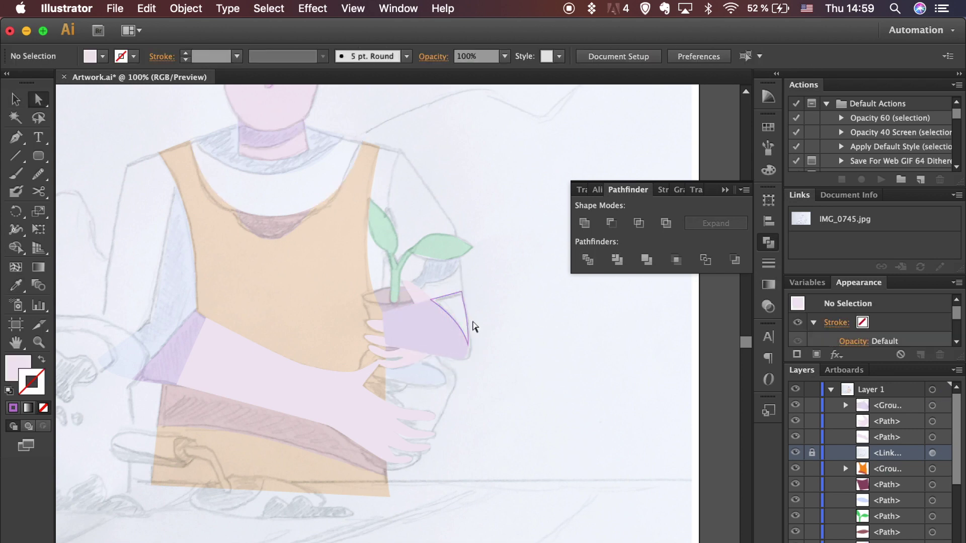
Colour the upper corner piece of the divided cuff with the pale tone sampled from the forearm
left_click(468, 329)
key("i")
left_click(337, 377)
key("v")
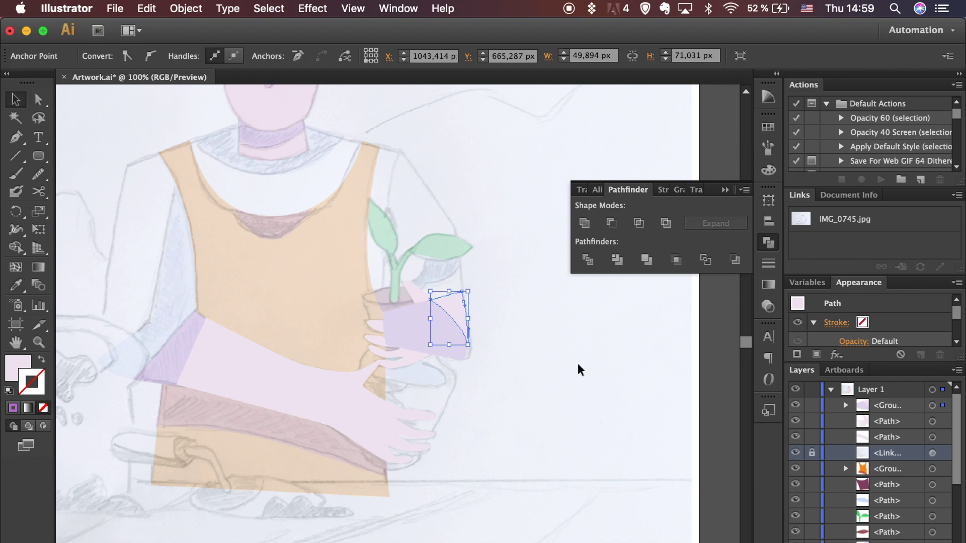
Hide the sketch and send the divided cuff group backward behind the hand and the plant pot
left_click(419, 336)
key("super+bracketleft")
key("super+bracketleft")
key("super+bracketleft")
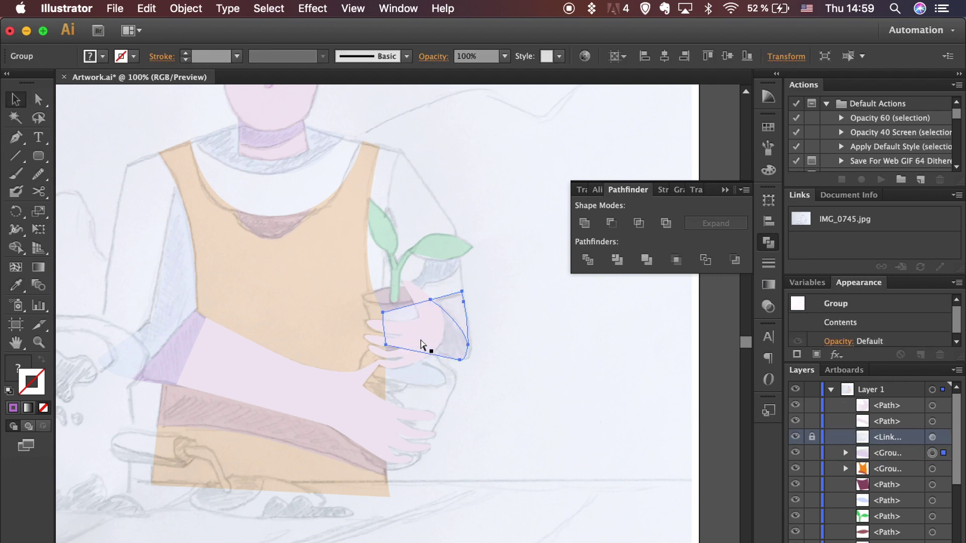
left_click(796, 437)
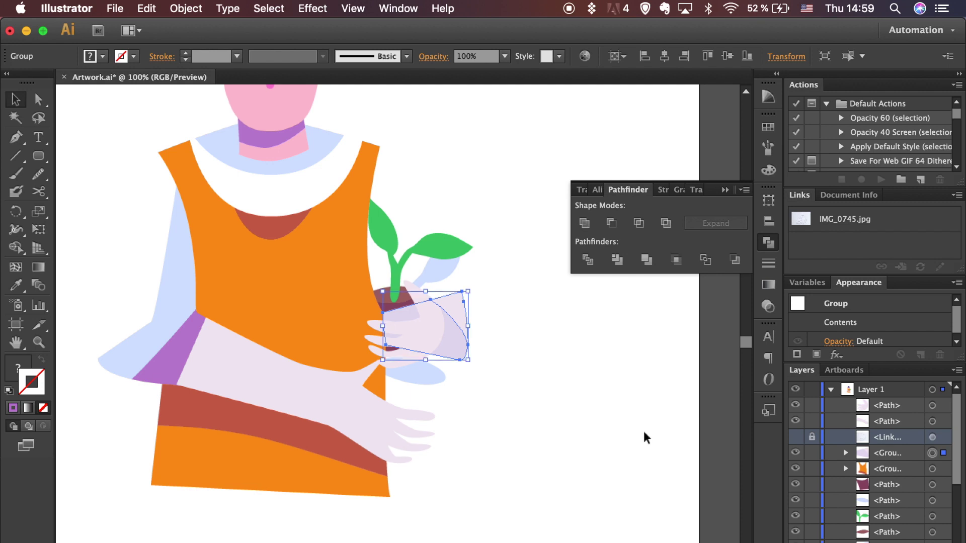
key("super+[")
key("super+[")
key("super+[")
left_click(611, 388)
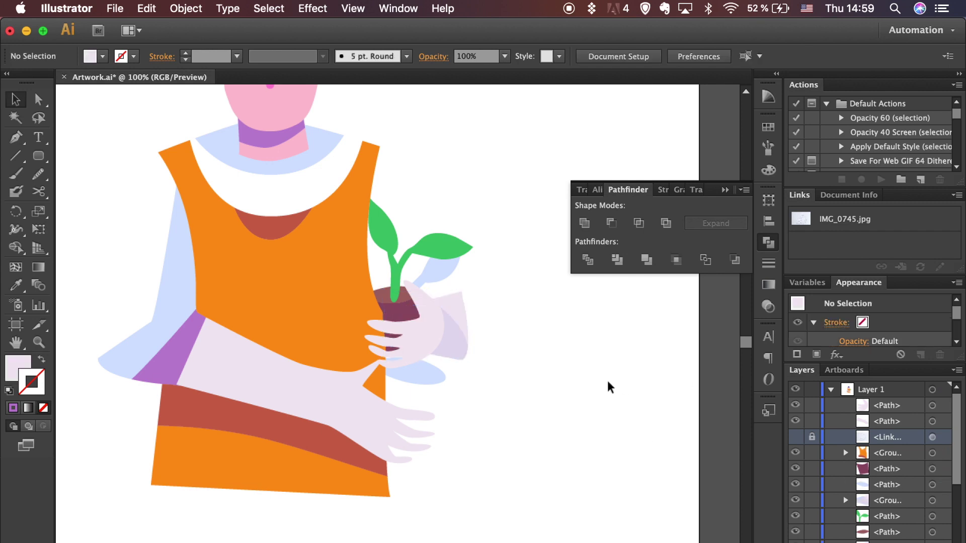
Try to colour the whole divided cuff with the light blue of the opposite sleeve
scroll(611, 388, "up", 2)
left_click(460, 370)
key("i")
left_click(154, 357)
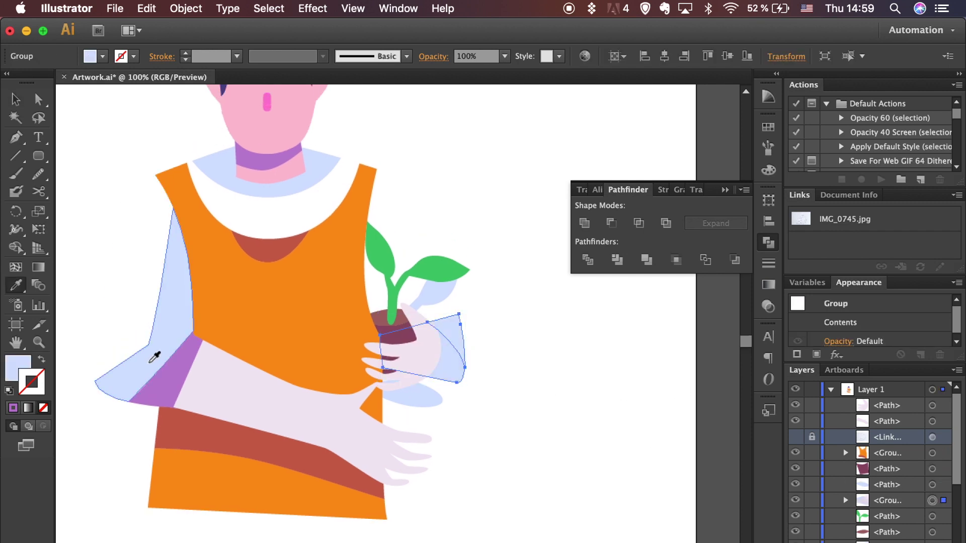
left_click(168, 366)
key("super+z")
Colour only the lower piece of the divided cuff with the purple of the opposite sleeve's inner side
key("a")
left_click(524, 382)
left_click(460, 385)
key("i")
left_click(173, 352)
Colour the forearm, the pot-holding hand and the cuff's upper corner piece with the neck's pink, and deselect them
key("a")
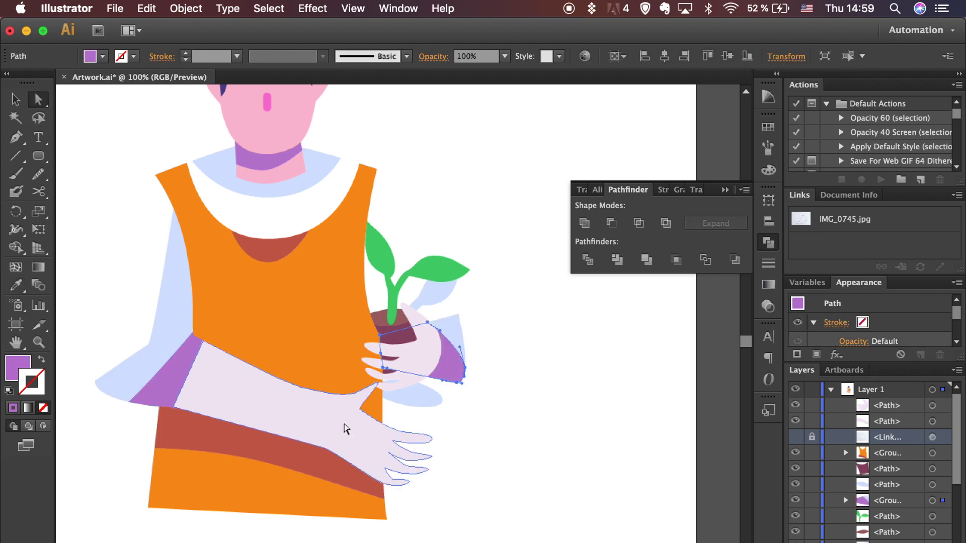
left_click(346, 429)
left_click(430, 356, "shift")
key("i")
left_click(291, 167)
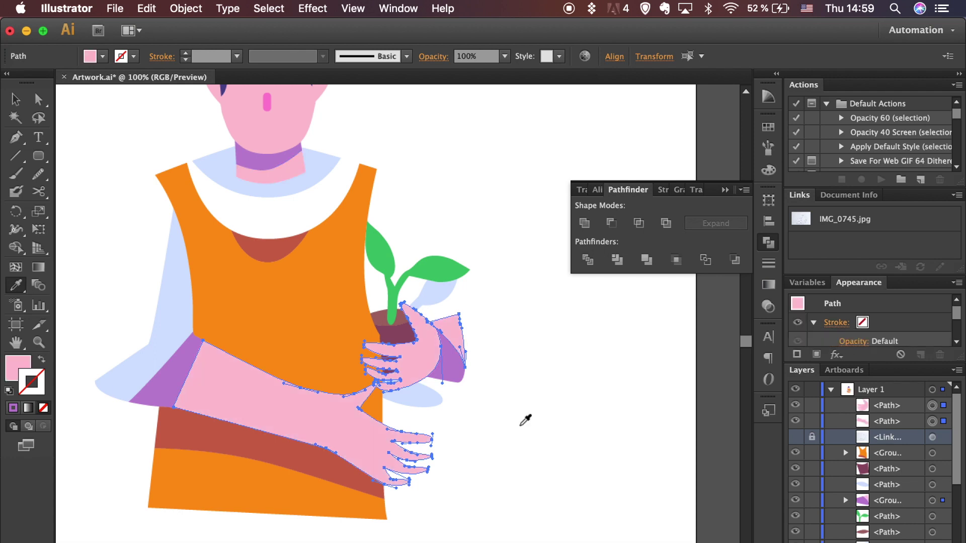
key("v")
left_click(573, 468)
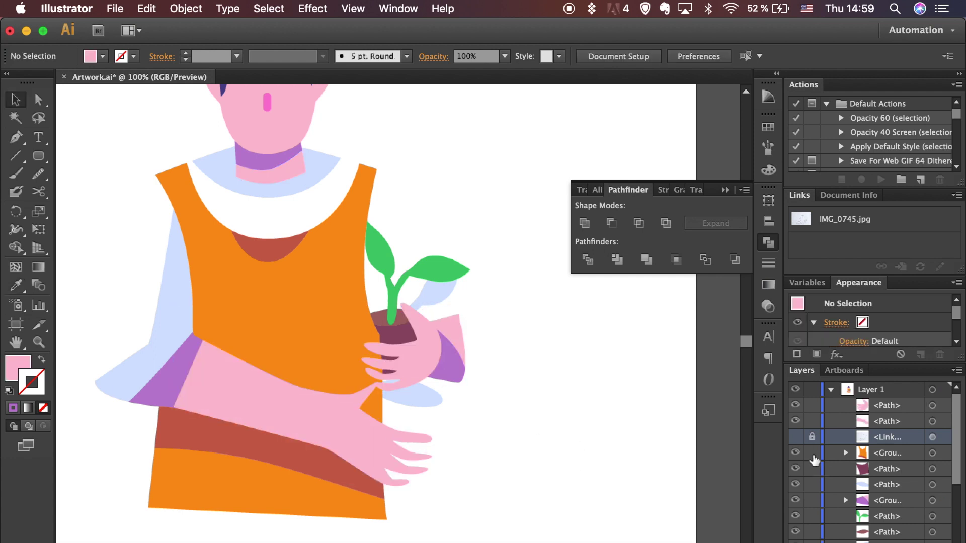
Show the sketch and give the light-blue ellipse below the pot-holding hand a dark teal fill without a stroke
left_click(794, 438)
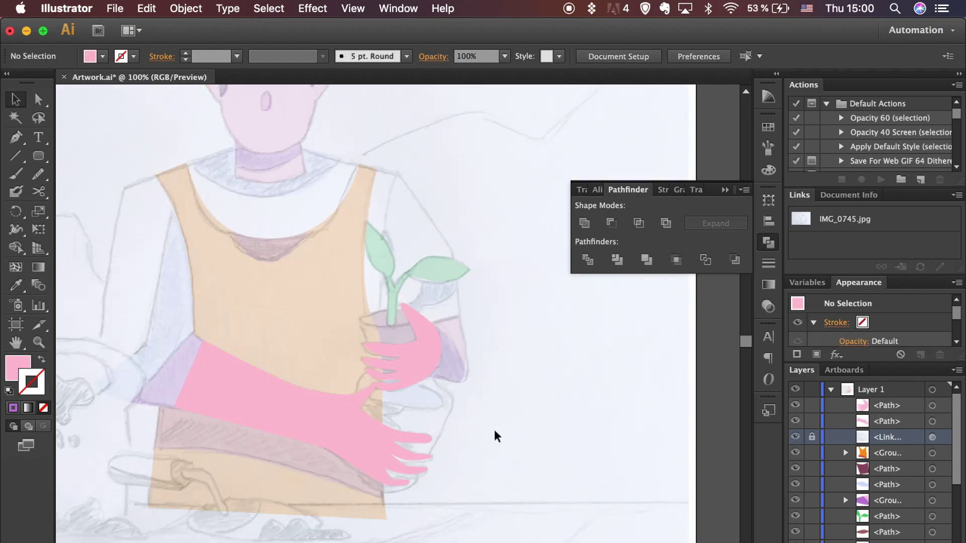
left_click(415, 408)
left_click(769, 127)
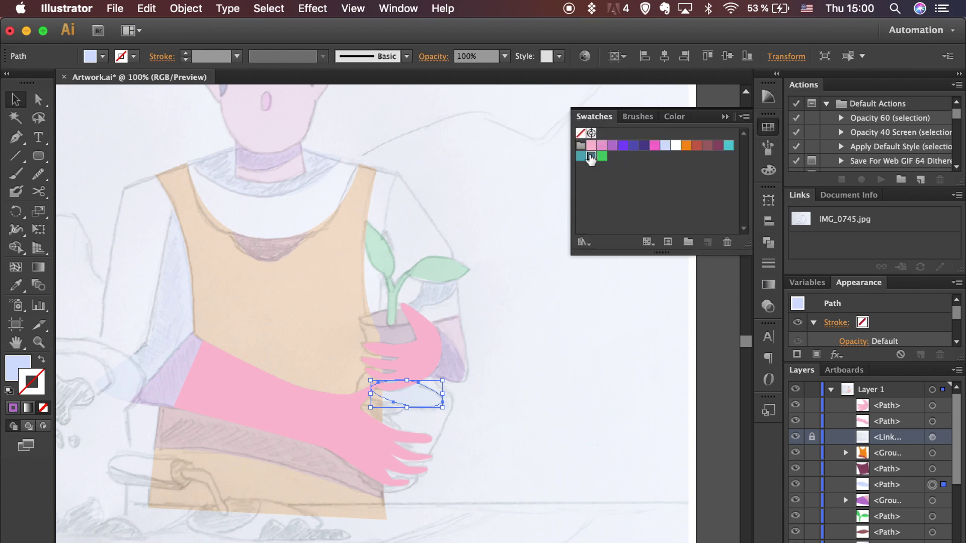
left_click_drag(592, 159, 35, 385)
left_click(43, 360)
left_click(43, 408)
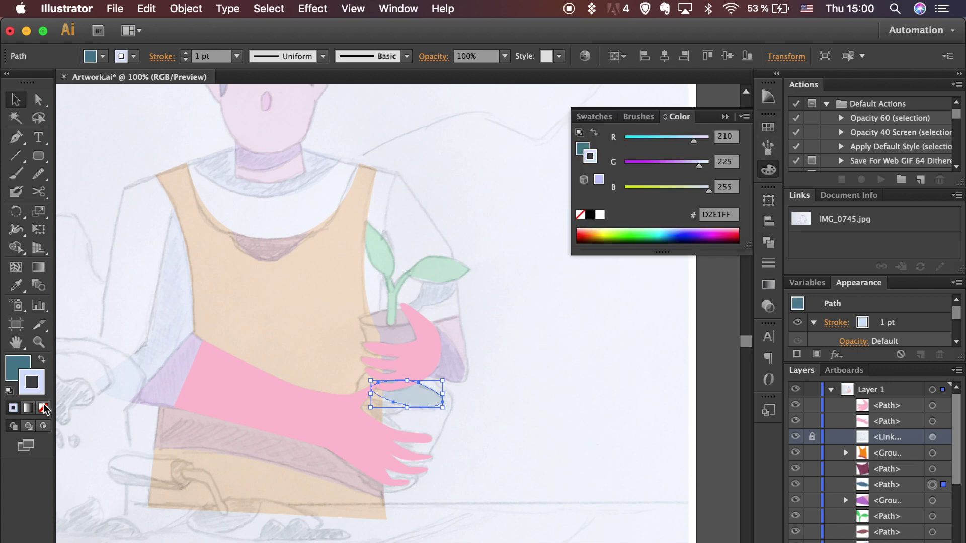
left_click(555, 474)
Draw the rounded outline of the held vessel with the Pen tool over the sketch, using a dark teal stroke and no fill
key("p")
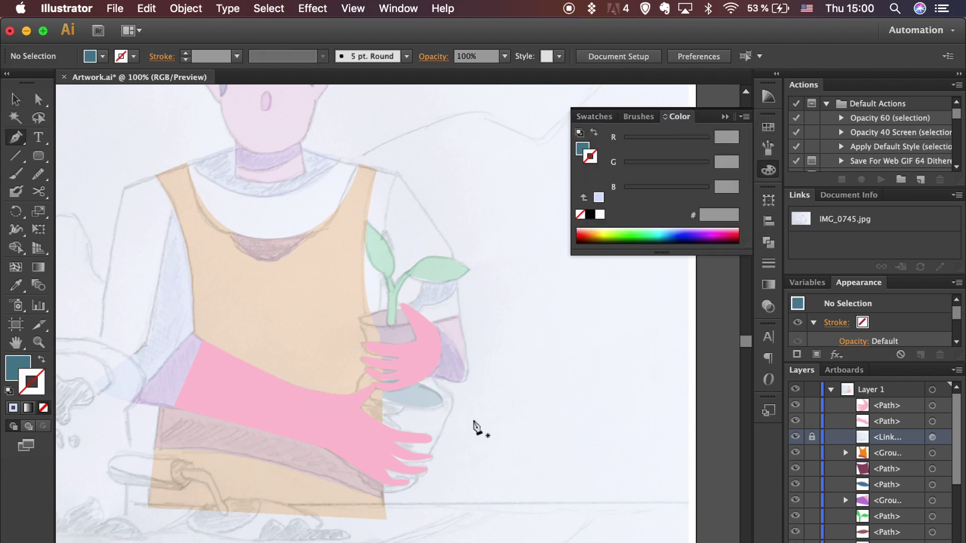
left_click(417, 485)
left_click_drag(383, 492, 370, 488)
left_click(358, 477)
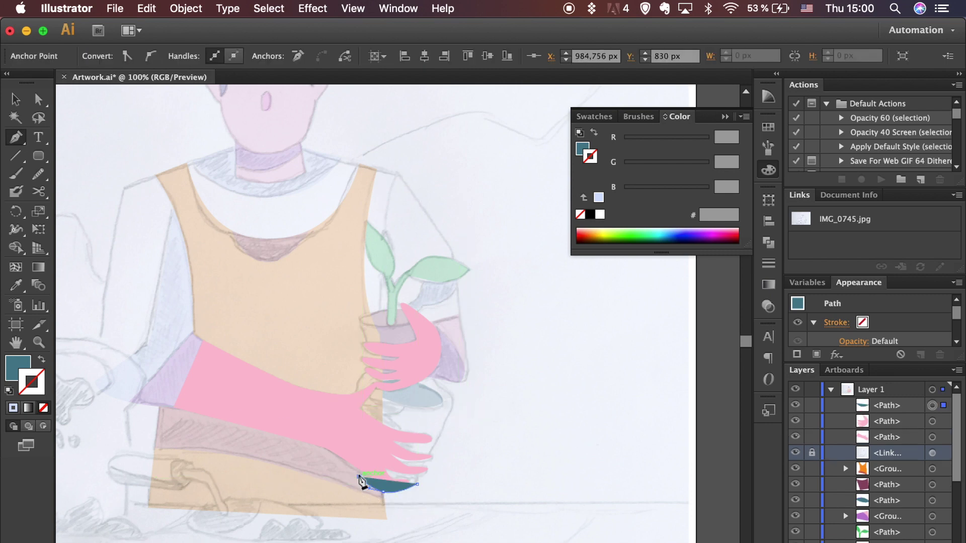
mouse_move(364, 377)
left_mouse_down()
mouse_move(380, 367)
mouse_move(430, 374)
left_mouse_up()
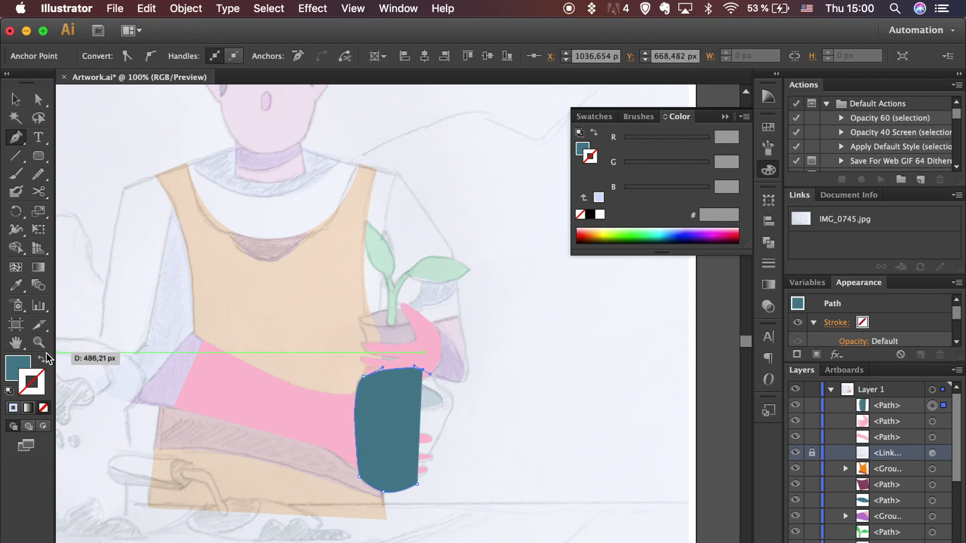
key("shift+x")
left_click_drag(451, 405, 448, 419)
left_click(418, 484)
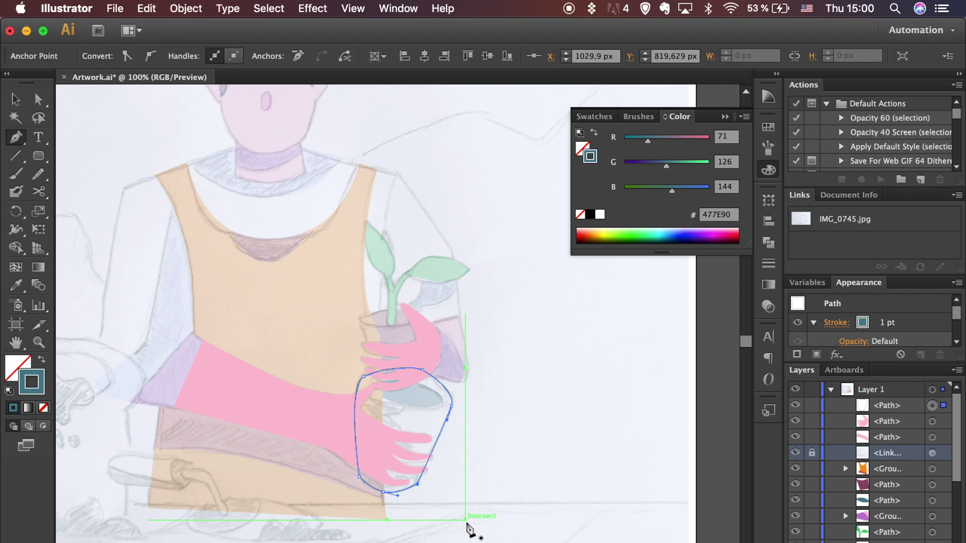
Move the vessel outline's lower-right anchor slightly inward, smooth the base curve and deselect the outline
key("a")
left_click(418, 485)
left_click_drag(417, 485, 413, 486)
left_click(383, 493)
left_click(38, 174)
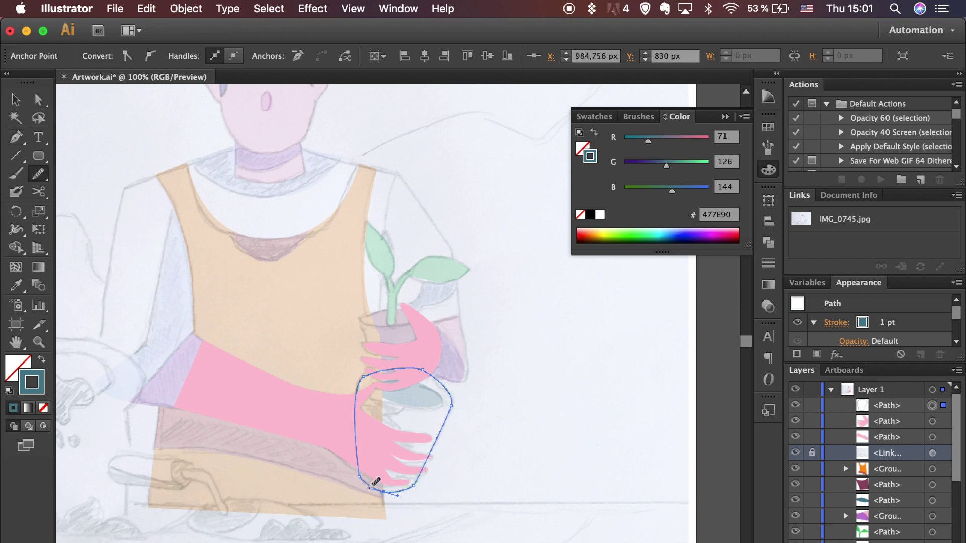
left_click_drag(403, 495, 408, 494)
key("v")
left_click(448, 506)
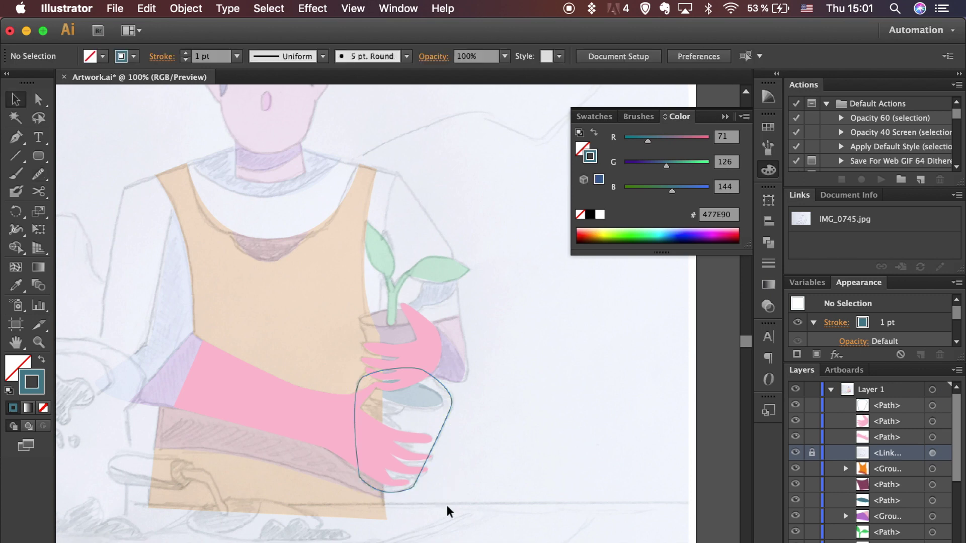
Draw a jagged shadow line with curved points down the vessel, from above its upper edge to below its base
left_click(448, 410)
key("super+equal")
scroll(450, 417, "down", 1)
key("p")
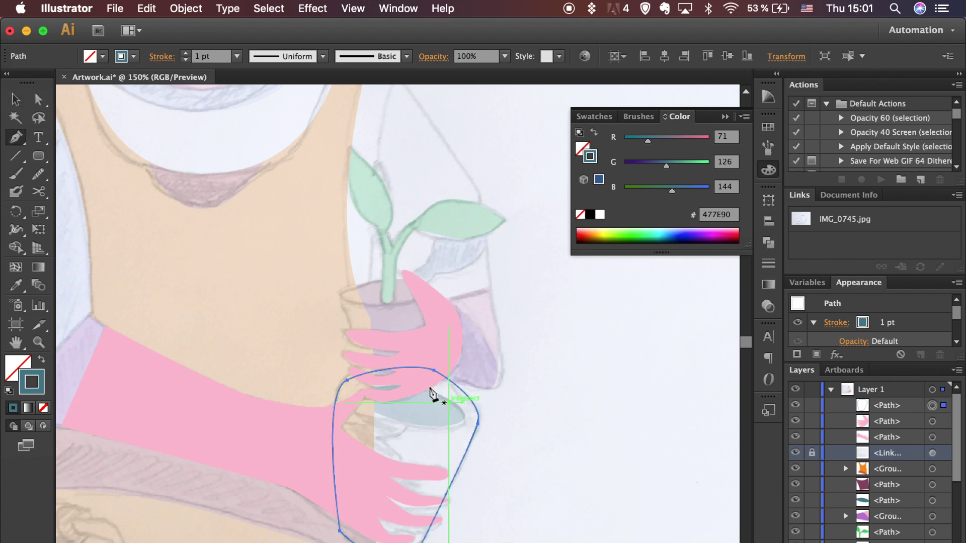
left_click(434, 362)
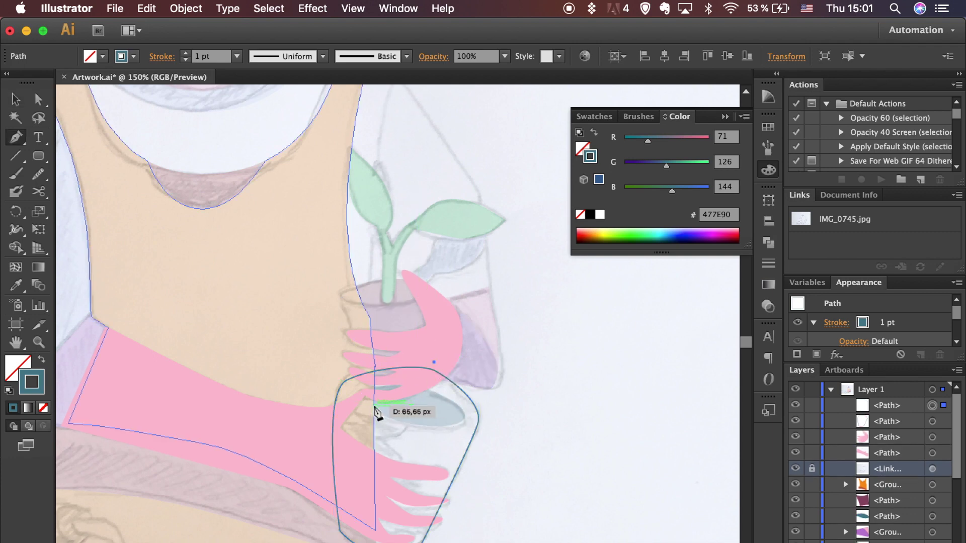
left_click_drag(378, 402, 339, 437)
left_click(375, 438)
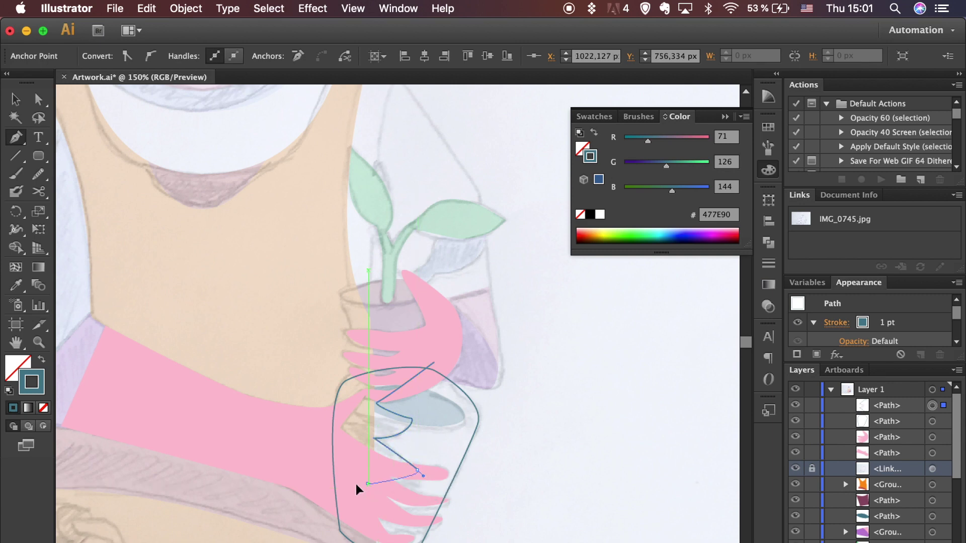
left_click_drag(339, 482, 340, 483)
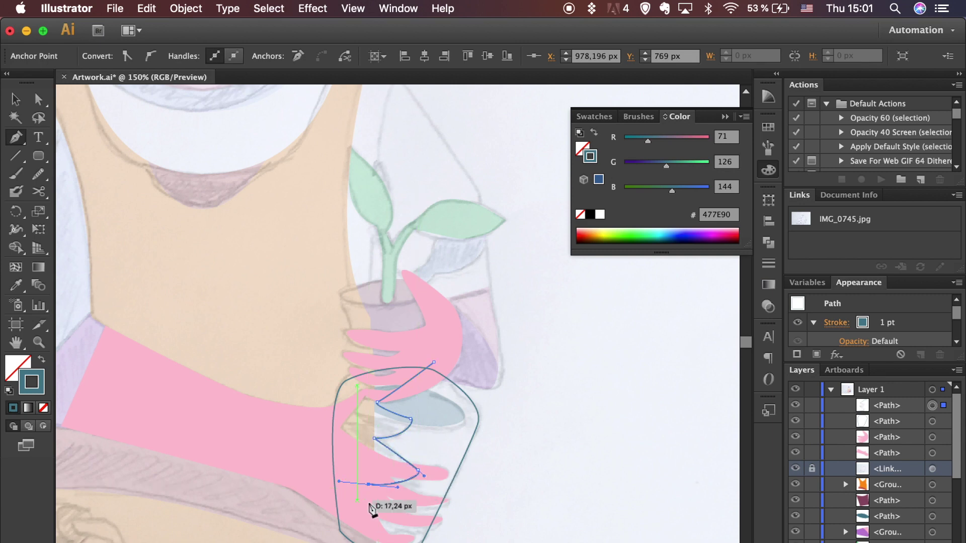
left_click_drag(398, 514, 405, 512)
left_click_drag(260, 532, 272, 531)
Divide the vessel outline with the jagged shadow line and ungroup the resulting pieces
key("v")
left_click(464, 457, "shift")
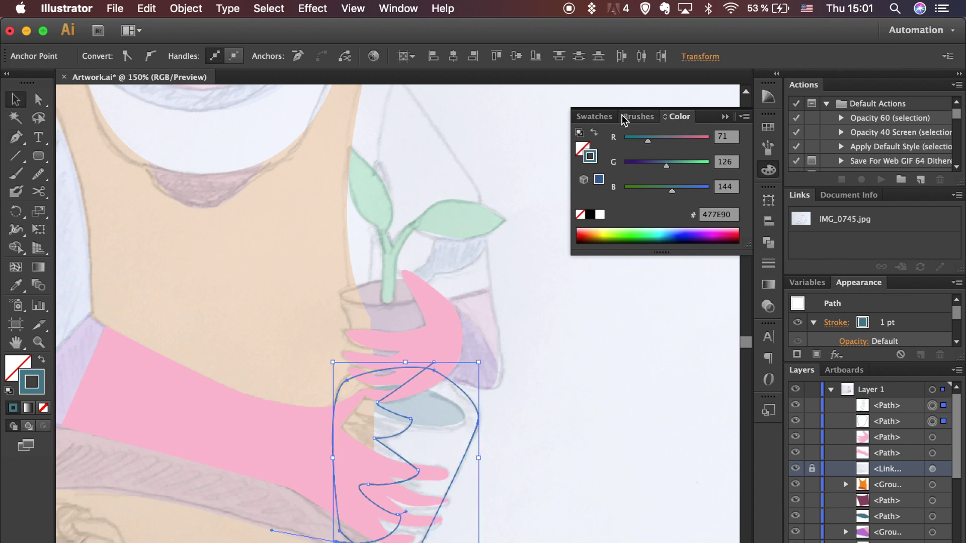
left_click(769, 243)
key("super+g")
left_click(523, 434)
left_click(139, 400)
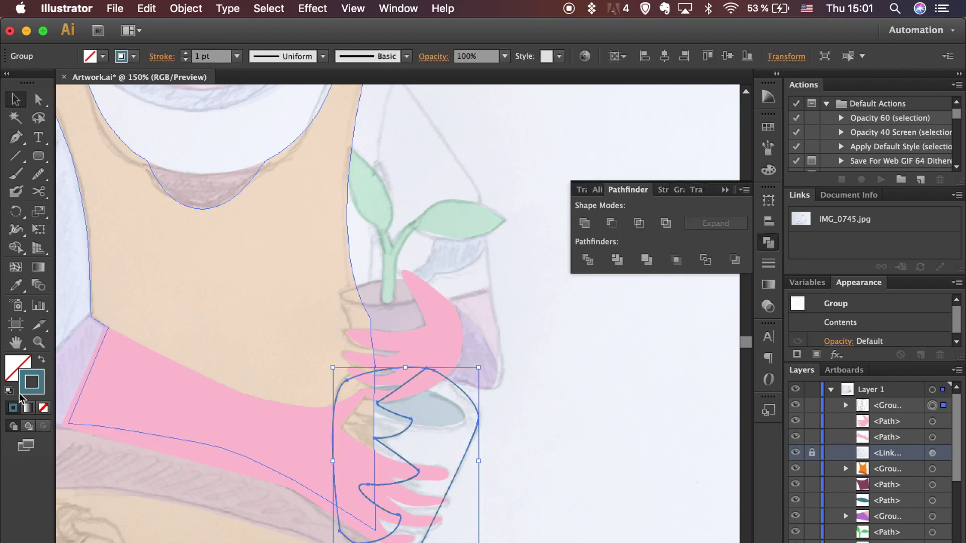
left_click(186, 9)
left_click(204, 81)
left_click(379, 417)
Fill the left piece of the divided vessel with the medium teal swatch and leave it without a stroke
left_click(332, 425)
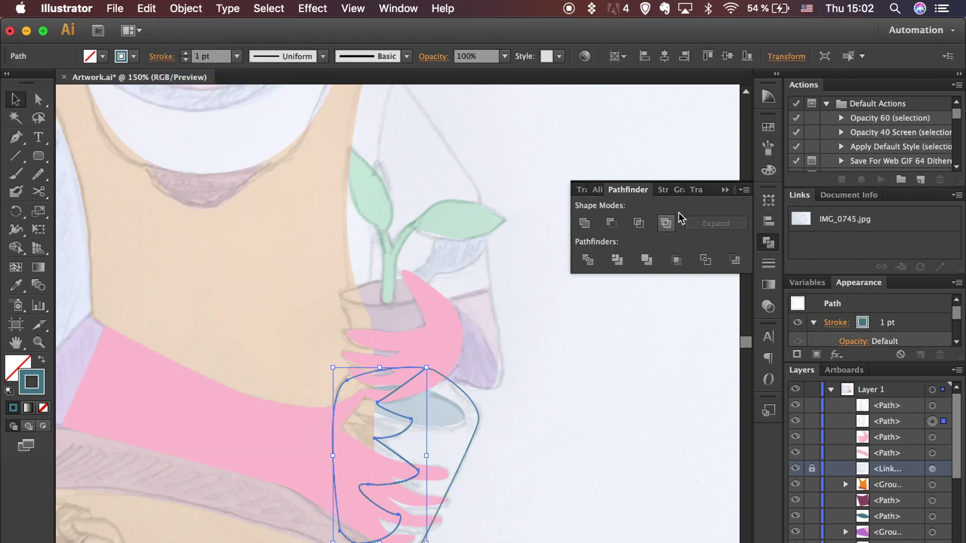
left_click(769, 126)
left_click(582, 157)
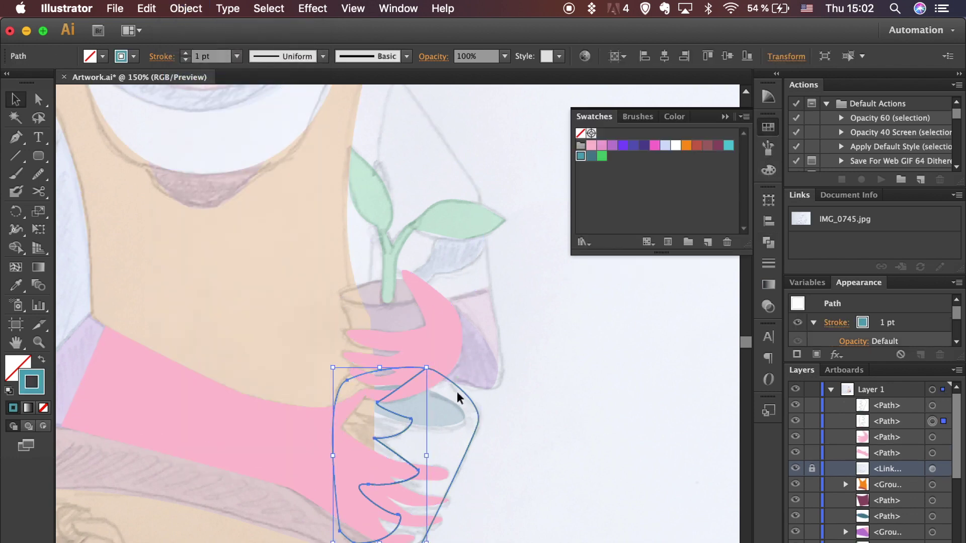
key("shift+x")
Fill the right piece of the divided vessel with the bright turquoise swatch and leave it without a stroke
left_click(458, 465)
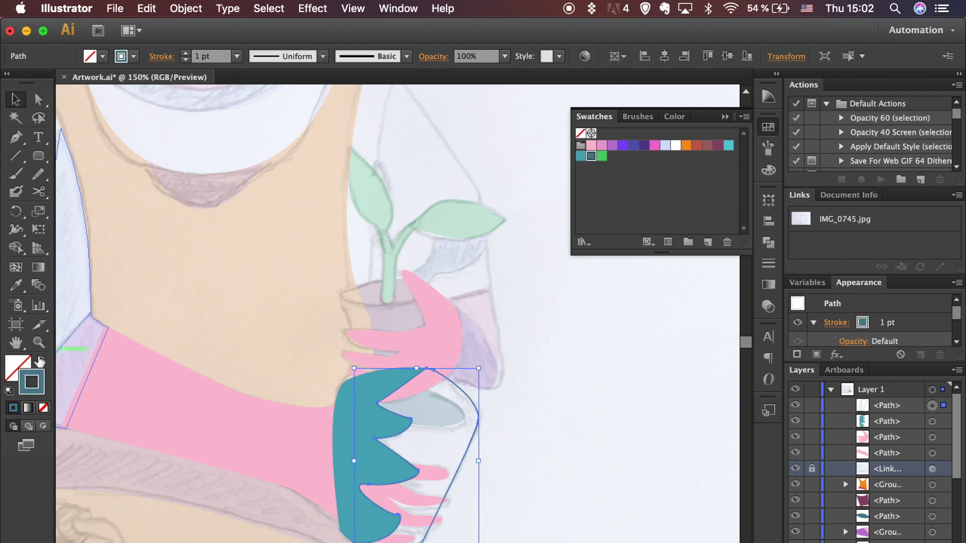
left_click(42, 359)
key("a")
left_click(25, 359)
left_click(767, 130)
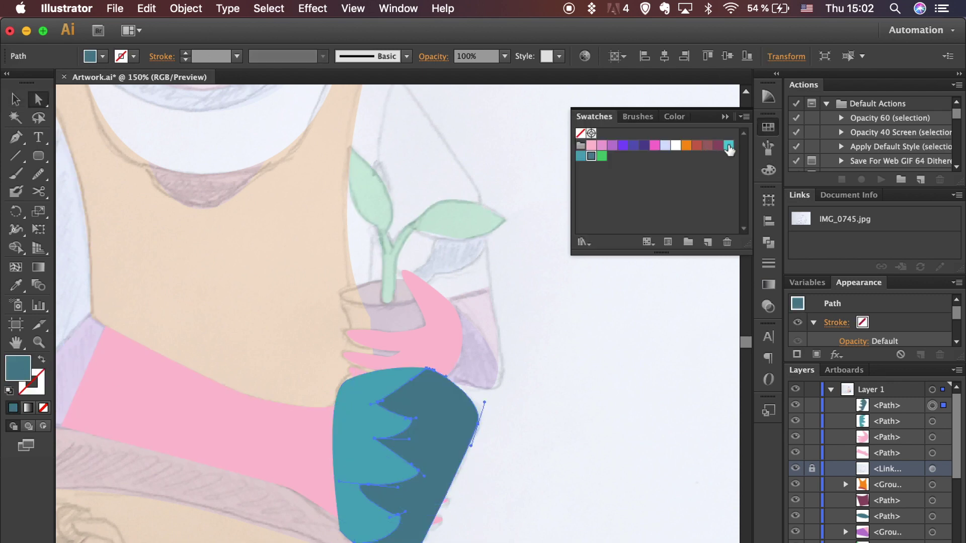
left_click(728, 145)
Send both vessel pieces behind the hands, the forearm and the sketch, and hide the sketch
left_click(549, 386)
left_click(444, 437)
left_click(364, 442, "shift")
key("super+[")
key("super+[")
key("super+[")
key("super+[")
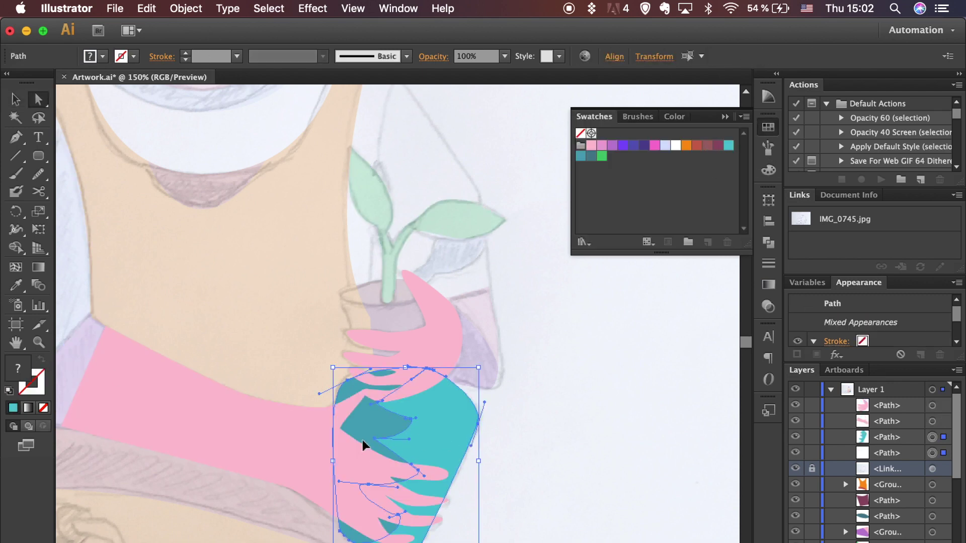
left_click(795, 438)
key("super+]")
Move the dark teal ellipse, the pot body, its soil ellipse and the green plant above the vessel in the layer order
left_click_drag(868, 512, 877, 433)
left_click(638, 453)
scroll(638, 453, "down", 1)
left_click_drag(862, 514, 866, 436)
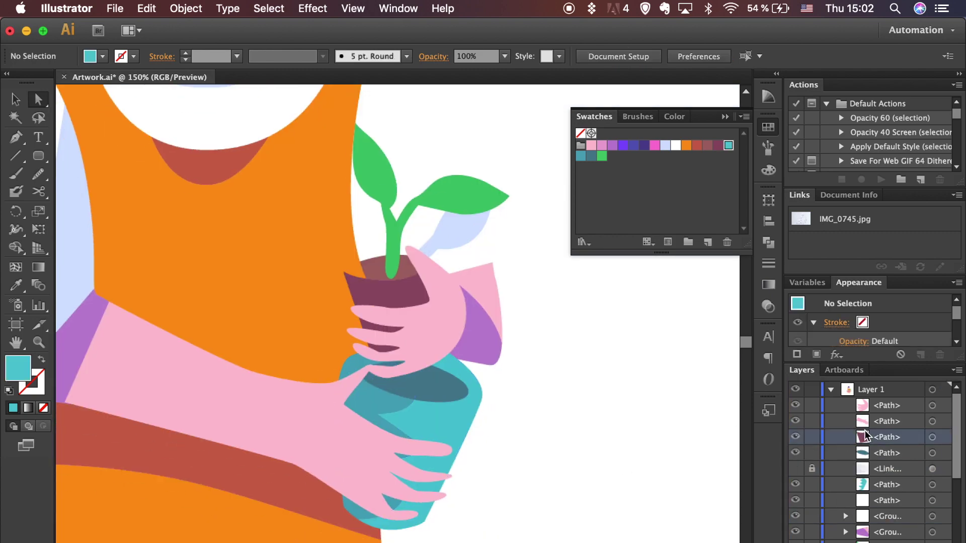
left_click_drag(871, 542, 873, 463)
left_click_drag(875, 465, 875, 430)
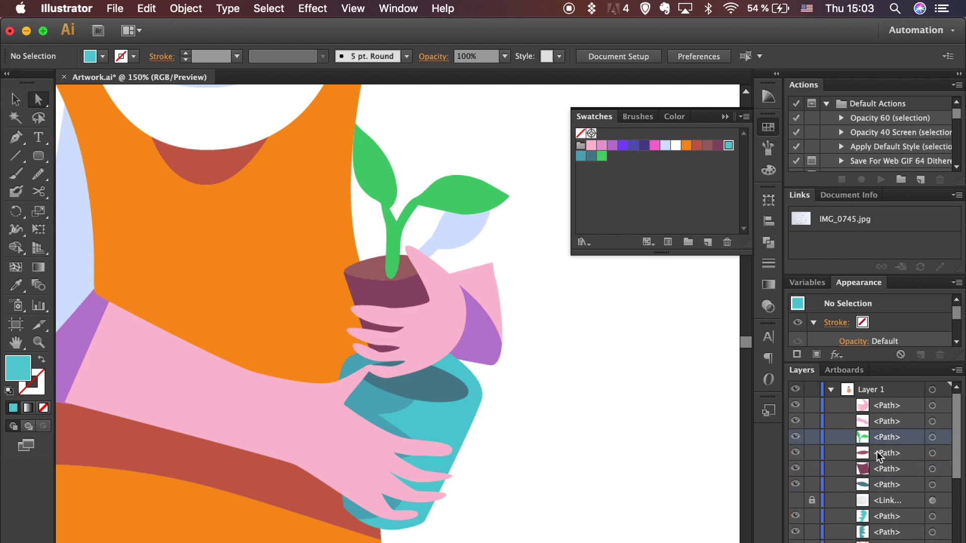
Group the green plant, the soil ellipse and the pot body, and name the group Plant
left_click(932, 469)
left_click(932, 454)
left_click(933, 438, "shift")
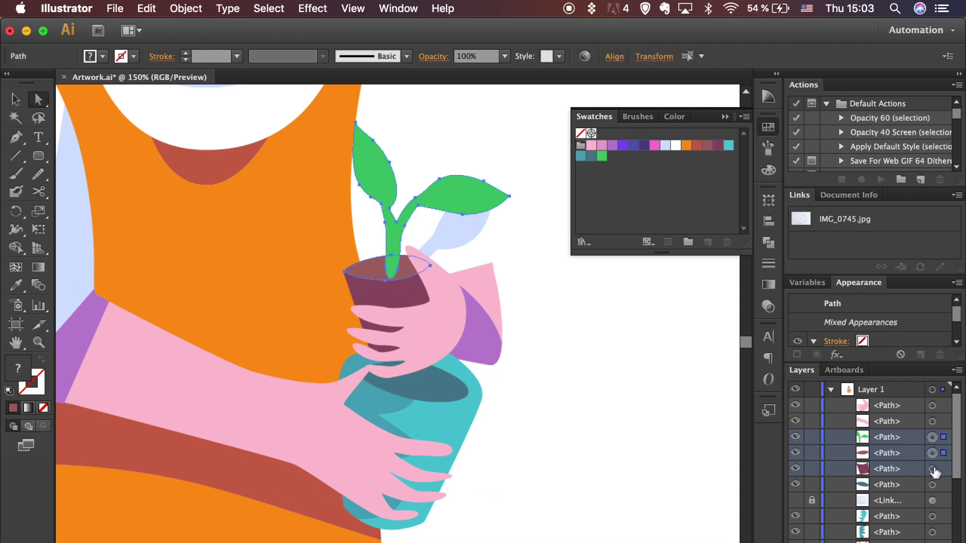
key("super+g")
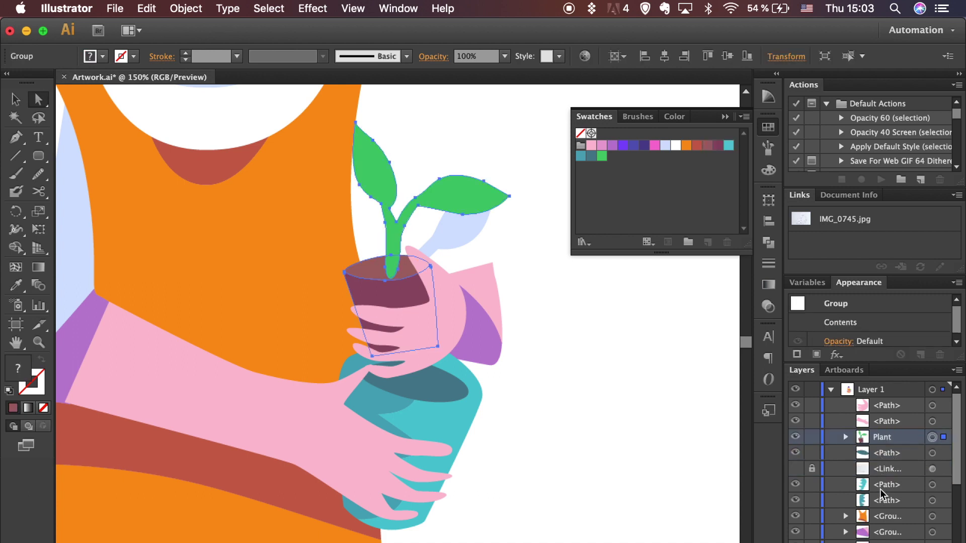
Draw a dividing path across the vessel's opening and down its right shoulder, with a stroke and no fill
key("p")
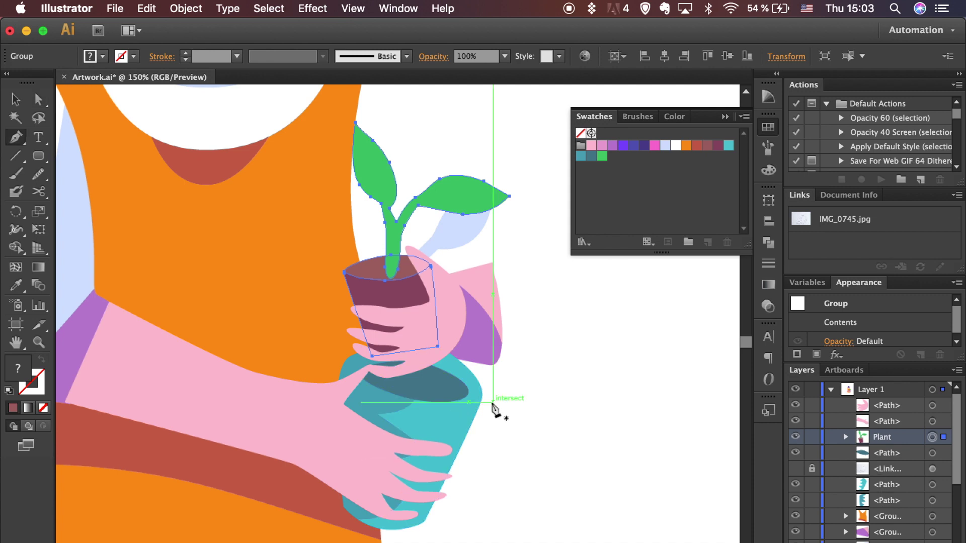
left_click(461, 388)
left_click_drag(479, 434, 479, 436)
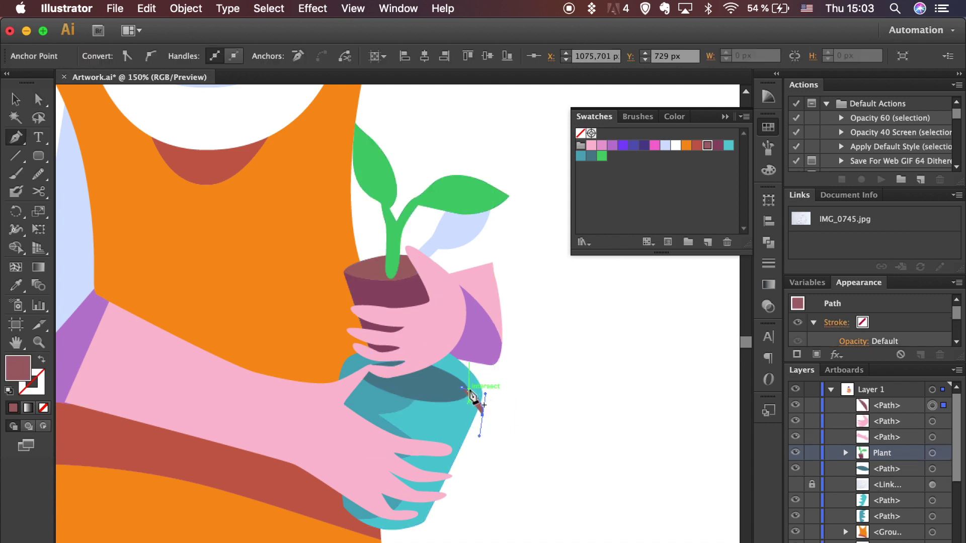
left_click(42, 359)
left_click(463, 388, "super")
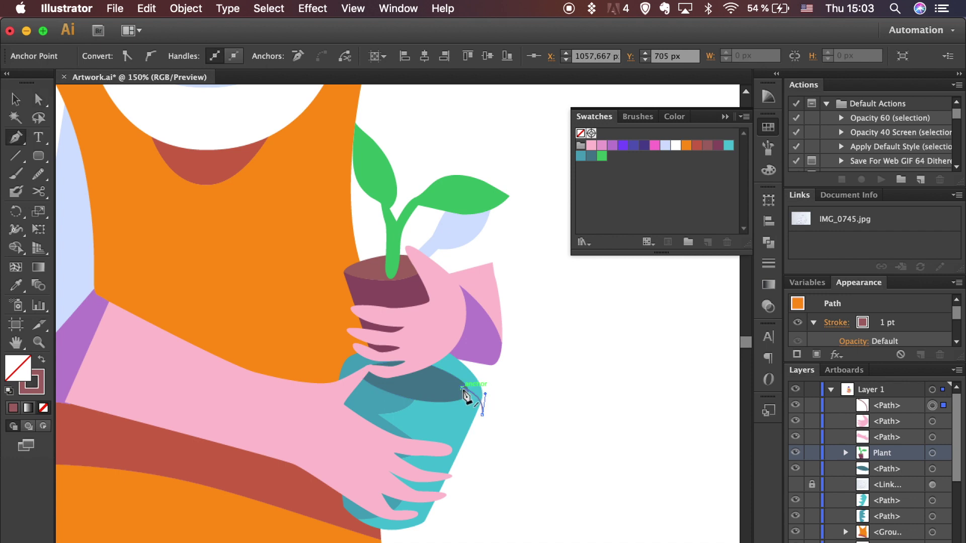
left_click(316, 351)
left_click(462, 388)
Divide the bright turquoise vessel piece with the shoulder path and colour its upper part with the vessel's medium teal
key("v")
left_click(454, 419, "shift")
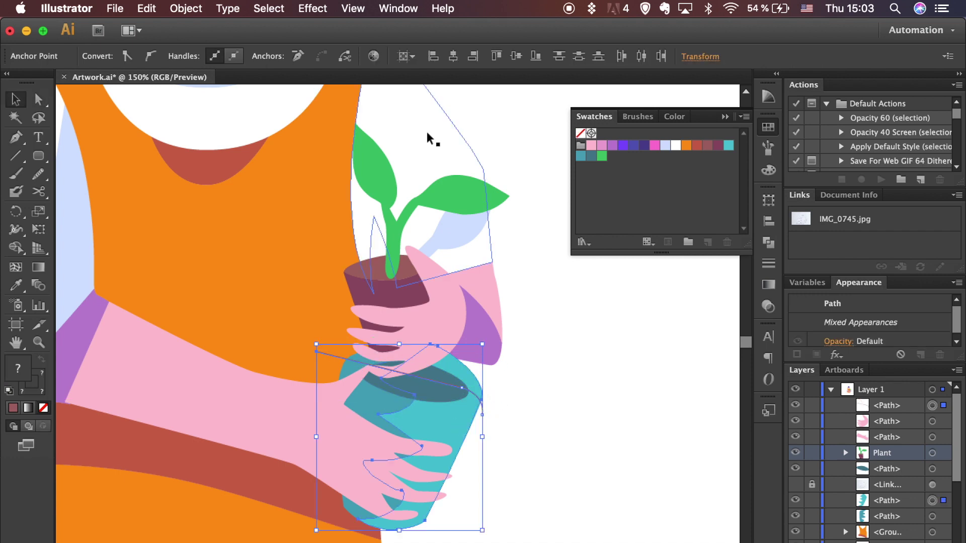
left_click(769, 243)
left_click(588, 260)
key("a")
left_click(465, 378)
key("i")
left_click(376, 406)
key("v")
key("a")
Send the divided vessel group behind the hands, plant and dark ellipse, and move the ellipse below the sketch in the layer order
left_click(470, 421, "shift")
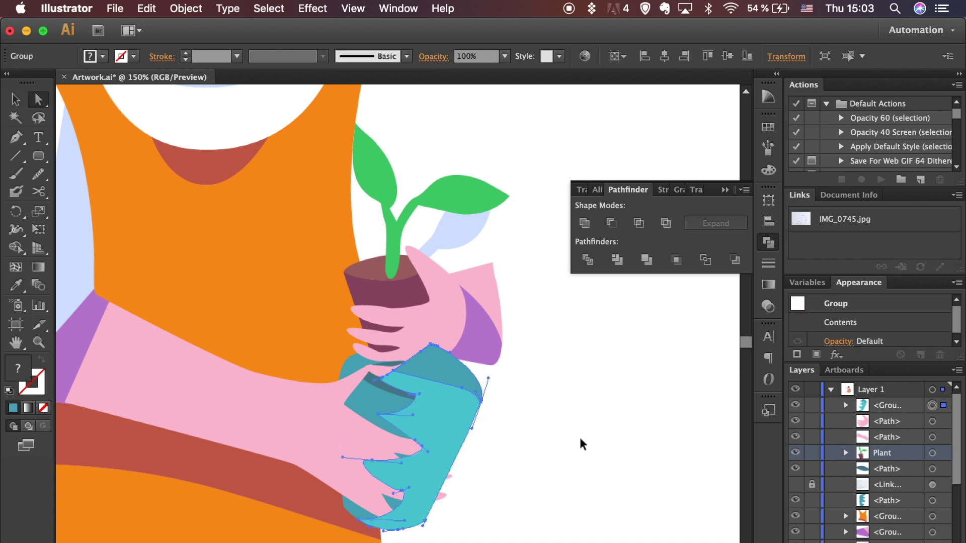
key("super+[")
key("super+[")
key("super+[")
key("super+[")
key("super+[")
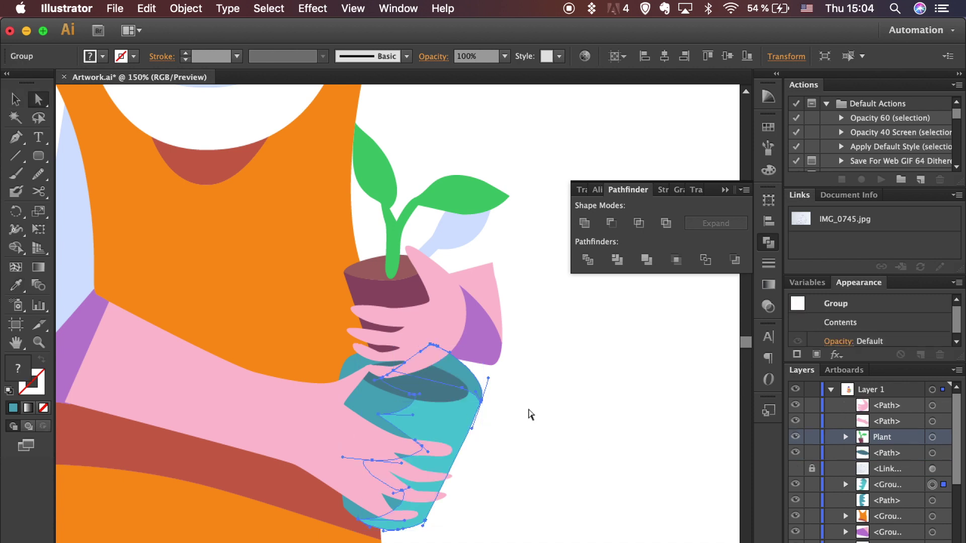
left_click(510, 438)
left_click_drag(841, 452, 843, 480)
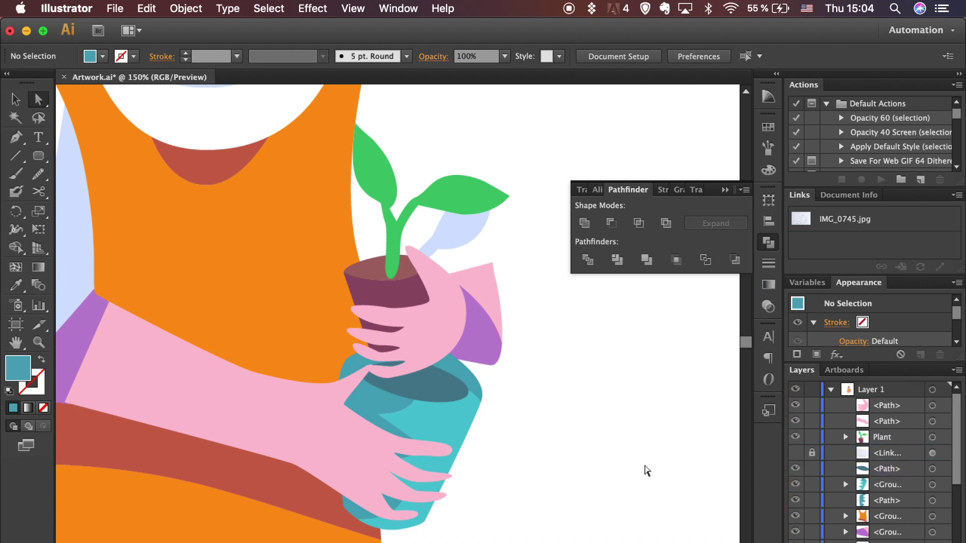
Show the pencil sketch again over the artwork
key("super+minus")
key("super+minus")
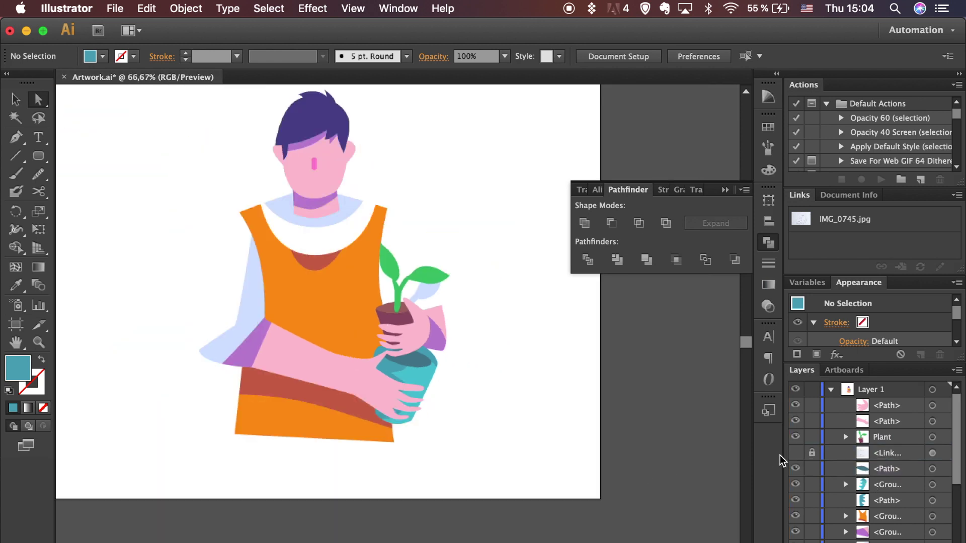
left_click(798, 456)
scroll(592, 484, "down", 2)
key("super+plus")
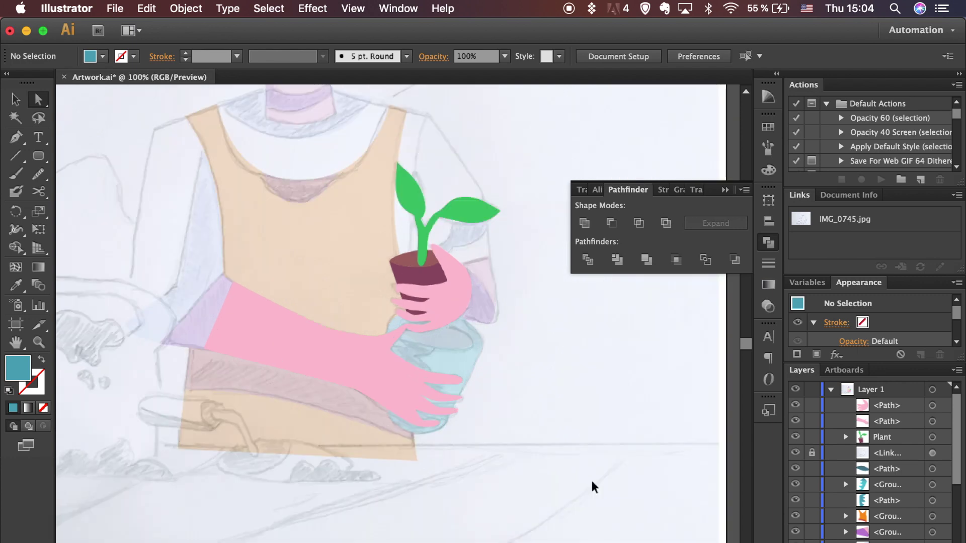
scroll(594, 487, "left", 5)
Draw the left half of the sketched bottle's body, about 44 px wide and 100 px high, with a teal fill and no stroke
key("p")
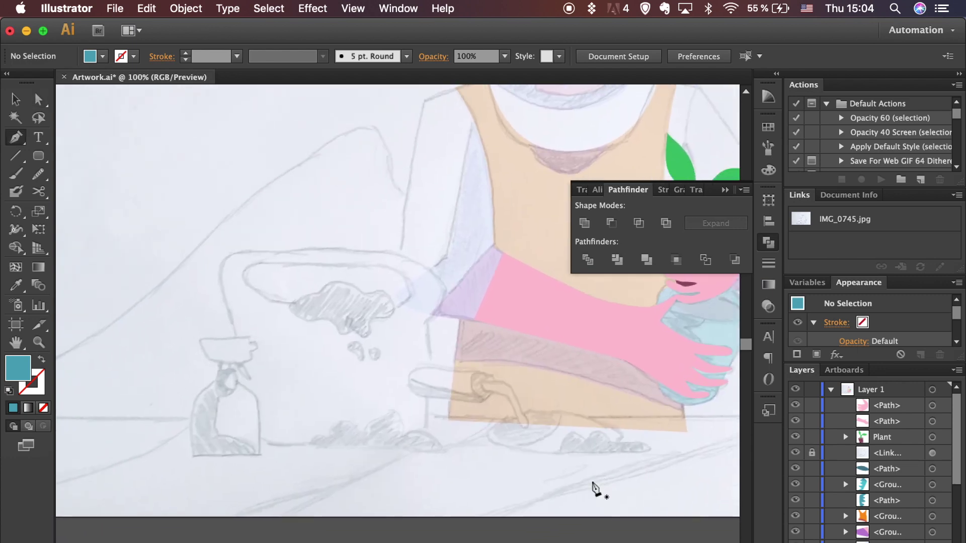
left_click(193, 456)
left_click(226, 456)
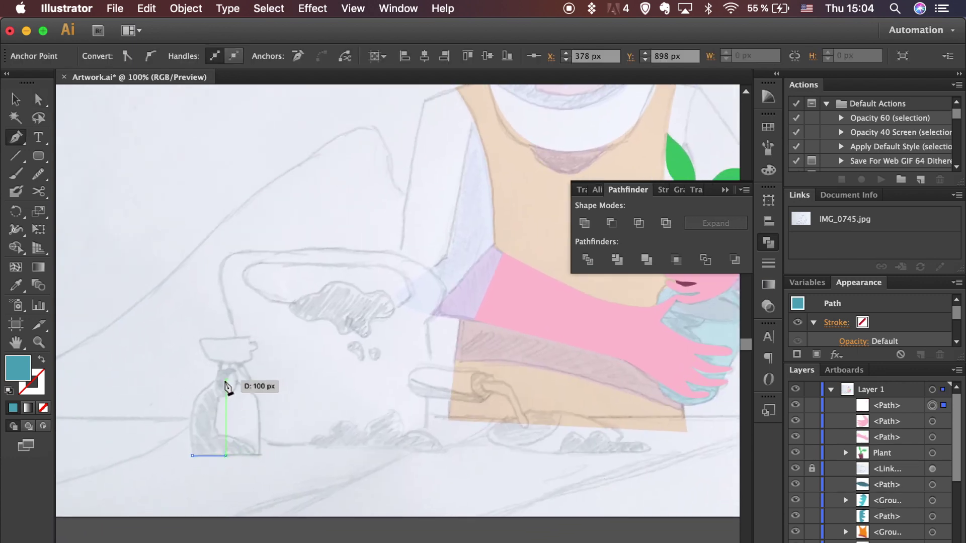
left_click(226, 379)
left_click(41, 359)
left_click_drag(192, 405, 192, 420)
left_click(193, 457)
key("v")
key("shift+x")
Reflect a copy of the bottle half across the vertical axis, place it against the original's right edge and select both halves
scroll(416, 273, "up", 4)
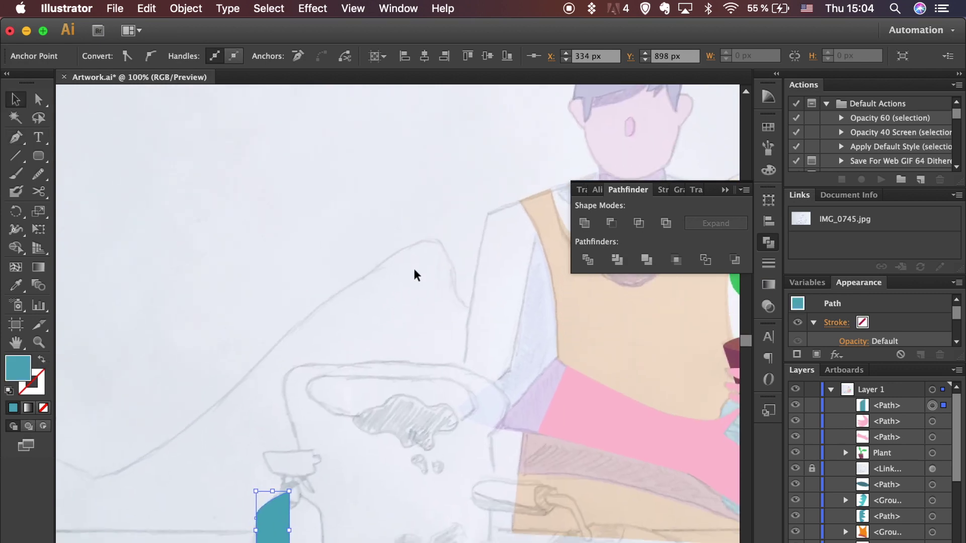
left_click(184, 9)
mouse_move(205, 25)
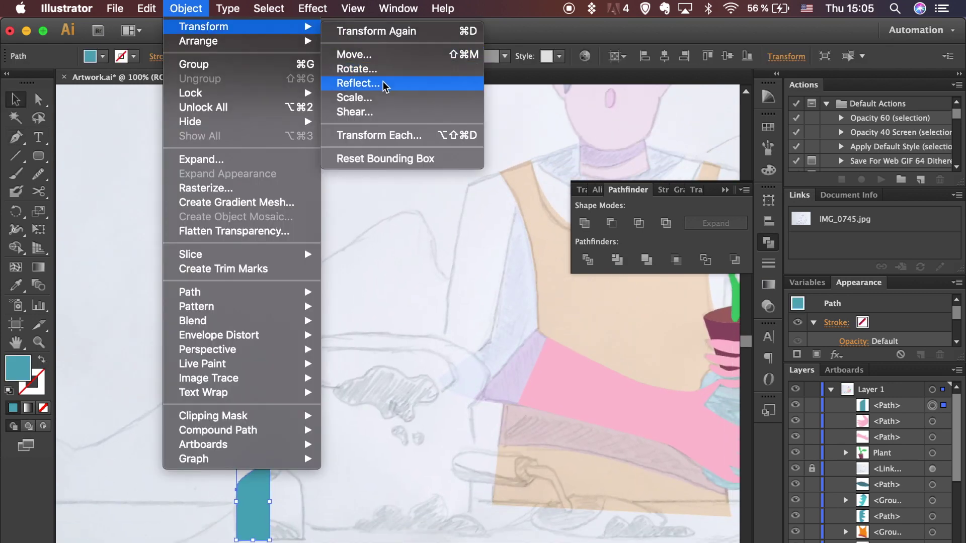
left_click(388, 82)
left_click(592, 387)
left_click(442, 475)
left_click_drag(254, 511, 284, 510)
left_click(259, 511, "shift")
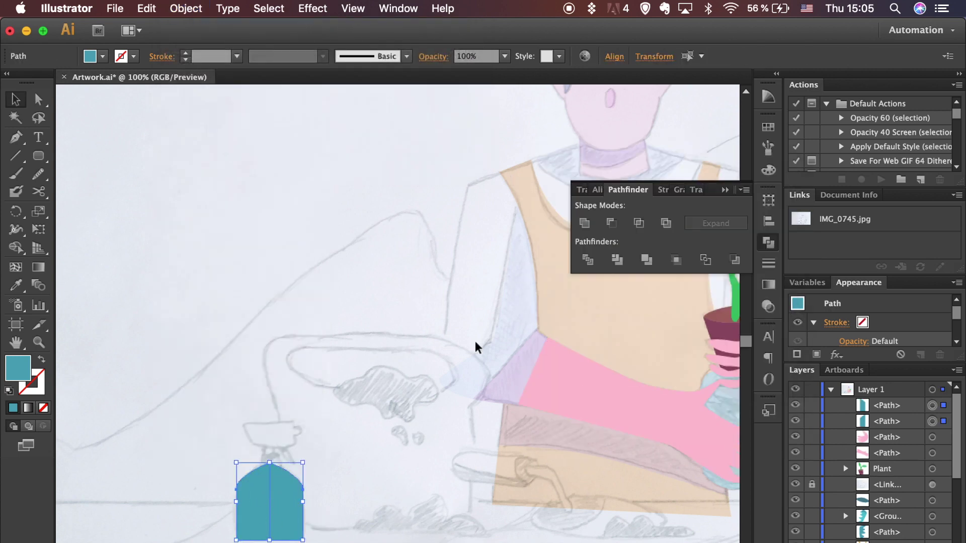
Unite the two bottle halves into one shape and swap its fill and stroke, leaving a teal outline without fill
left_click(584, 224)
left_click(392, 445)
left_click(283, 499)
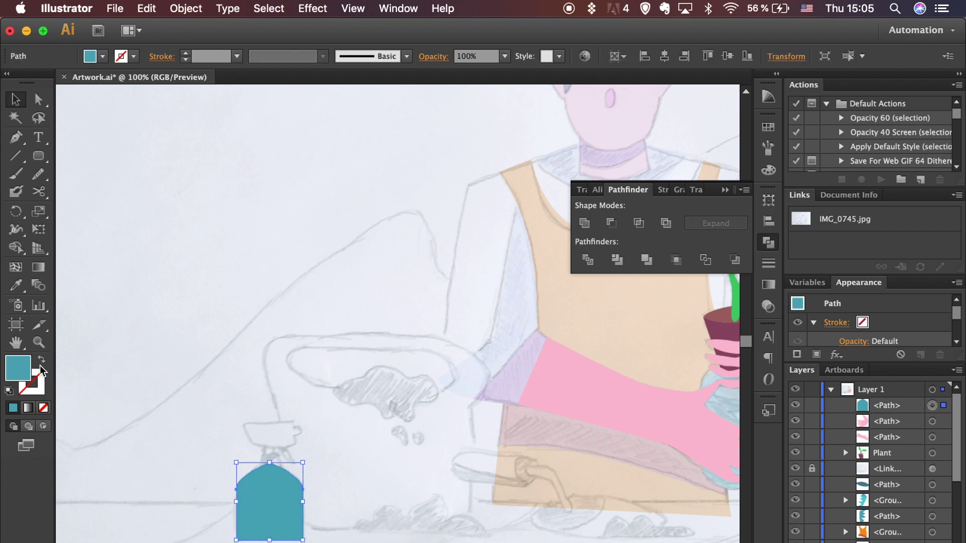
left_click(42, 360)
left_click(328, 492)
Draw the bent shading boundary inside the bottle, running from the neck down to the body's lower right corner
key("super+equal")
scroll(328, 491, "down", 5)
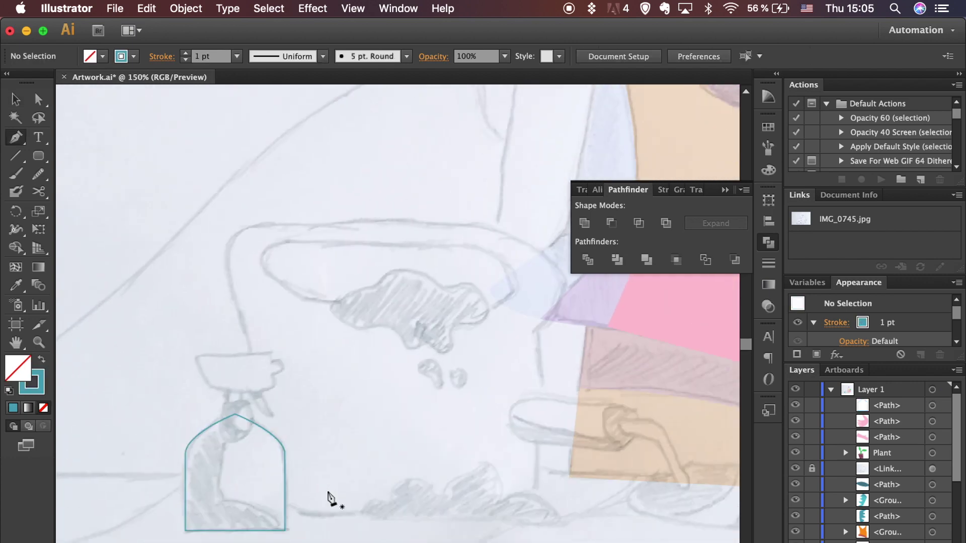
left_click(224, 408)
left_click_drag(225, 505, 225, 506)
left_click_drag(285, 541, 285, 542)
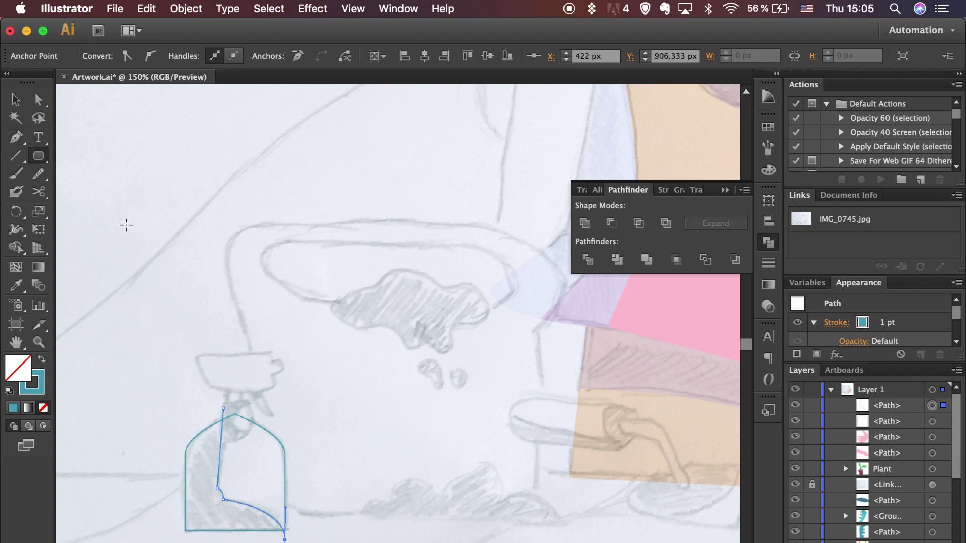
Add a rounded rectangle over the bottle's neck and centre it on the bottle body
left_click_drag(224, 404, 251, 443)
key("v")
left_click(279, 443, "shift")
left_click(617, 56)
left_click(328, 341)
Add a narrow plain rectangle as the sprayer stem above the neck and centre it horizontally on the rounded rectangle
mouse_move(38, 157)
left_mouse_down()
mouse_move(73, 167)
mouse_move(81, 156)
left_mouse_up()
left_click_drag(222, 383, 235, 415)
key("v")
left_click(249, 414, "shift")
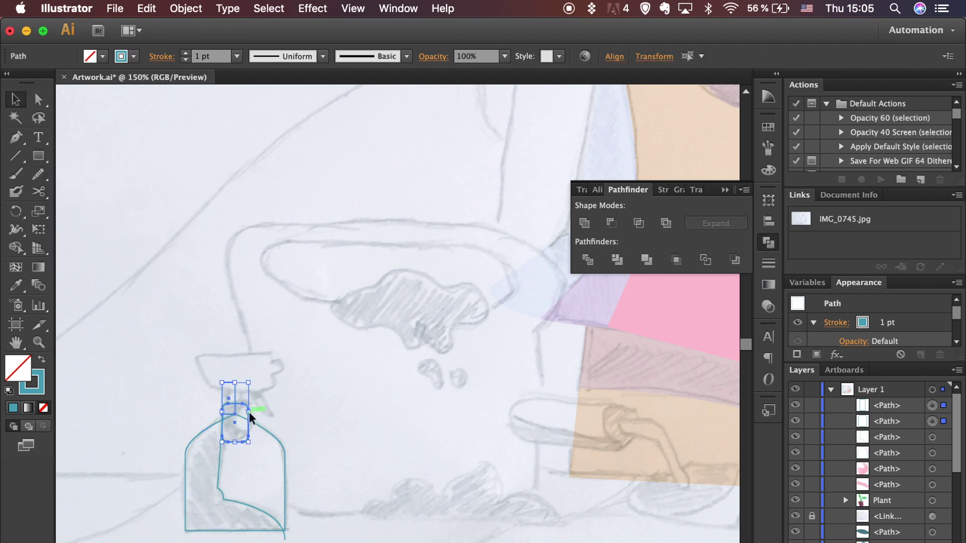
left_click(768, 222)
left_click(611, 223)
left_click(308, 367)
Trace the sprayer head above the stem as a closed outline about 75 px wide, including the small stepped tab on its right end
key("super+plus")
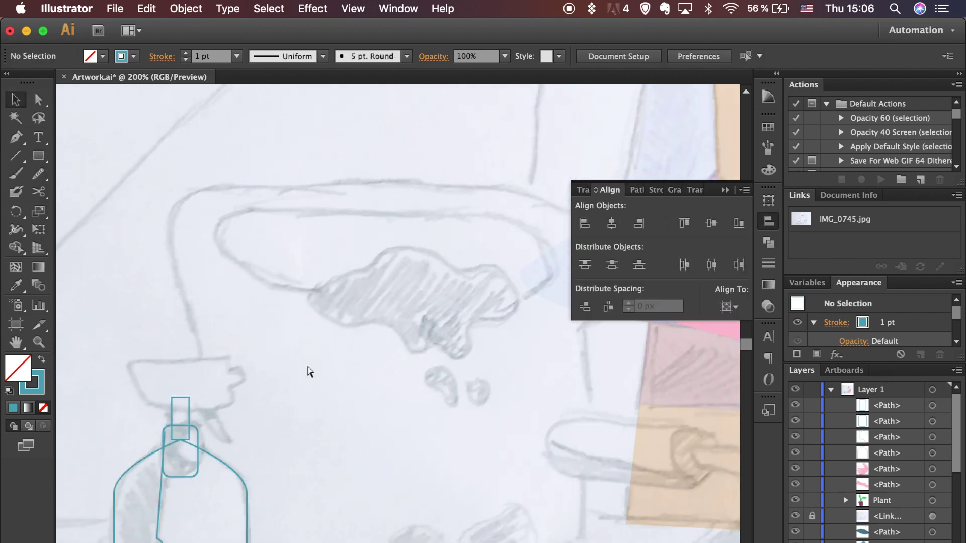
scroll(308, 367, "left", 2)
scroll(308, 368, "down", 1)
key("p")
left_click(266, 363)
left_click(265, 381)
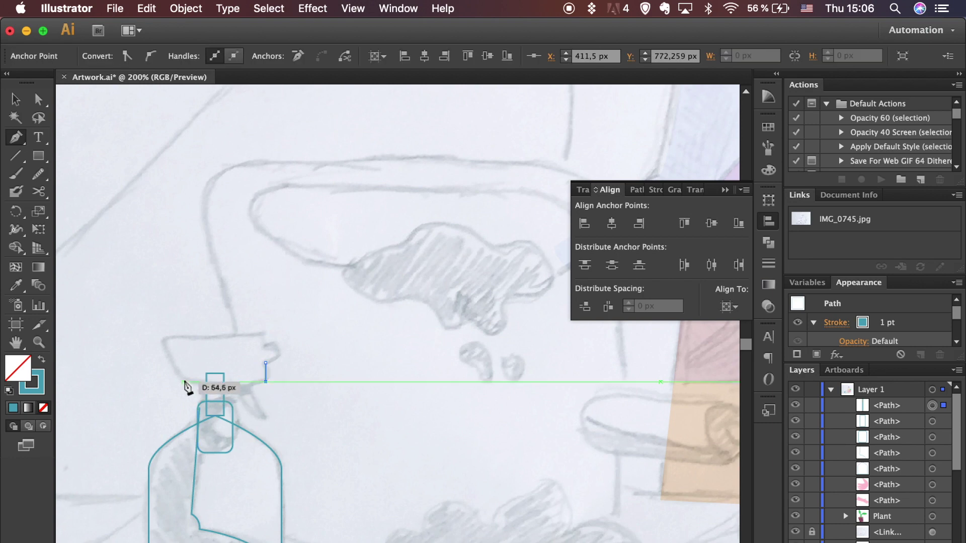
left_click(184, 383)
left_click_drag(163, 342, 166, 344)
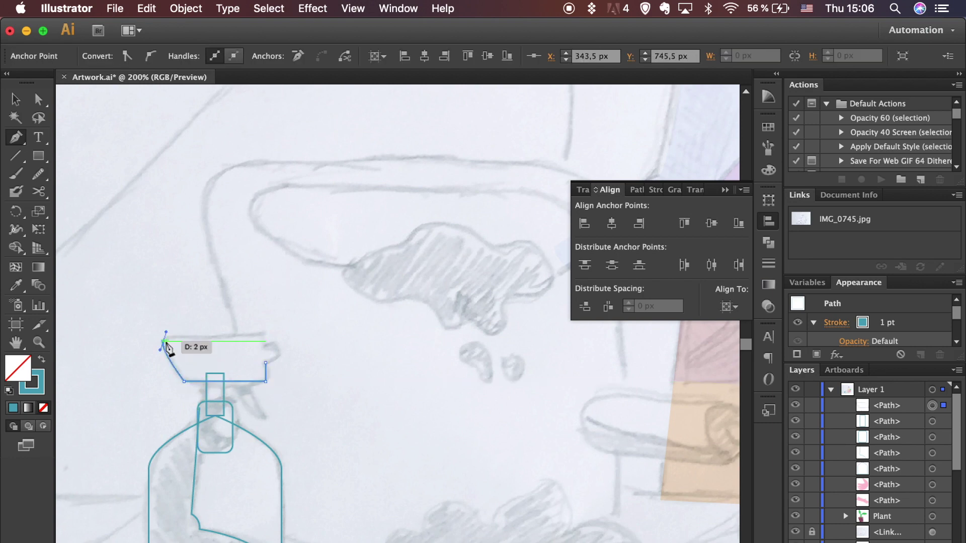
left_click(265, 342)
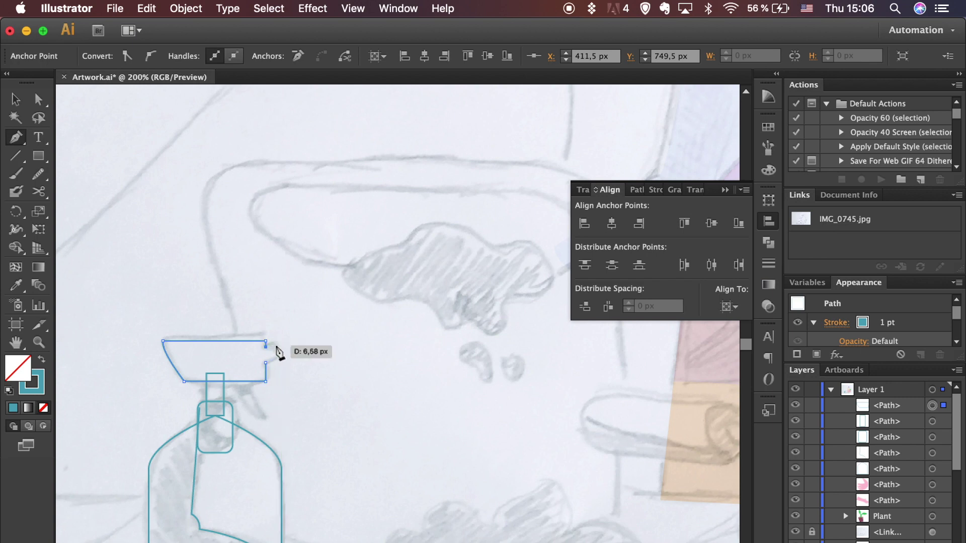
left_click(275, 362)
left_click(275, 347)
key("v")
left_click(338, 386)
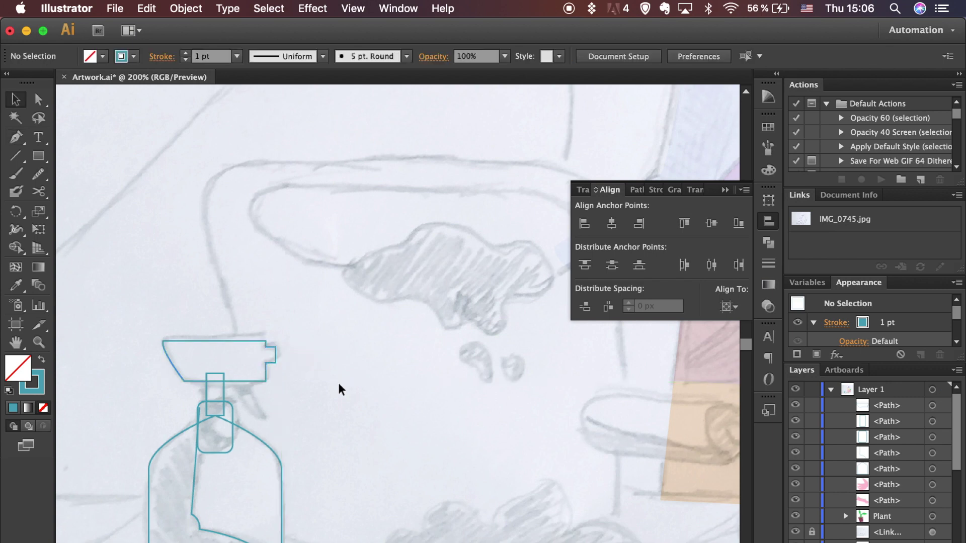
Trace the sprayer's curved trigger as a closed pointed shape below the head
scroll(338, 386, "up", 1)
scroll(338, 385, "down", 1)
key("p")
left_click(229, 352)
left_click_drag(257, 416, 280, 433)
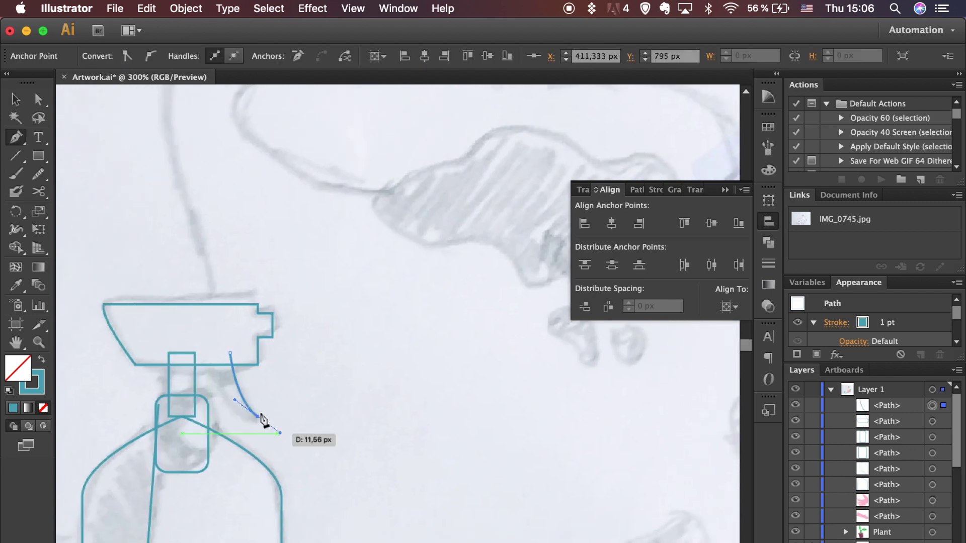
left_click_drag(204, 268, 212, 269)
left_click(214, 349)
left_click(230, 353)
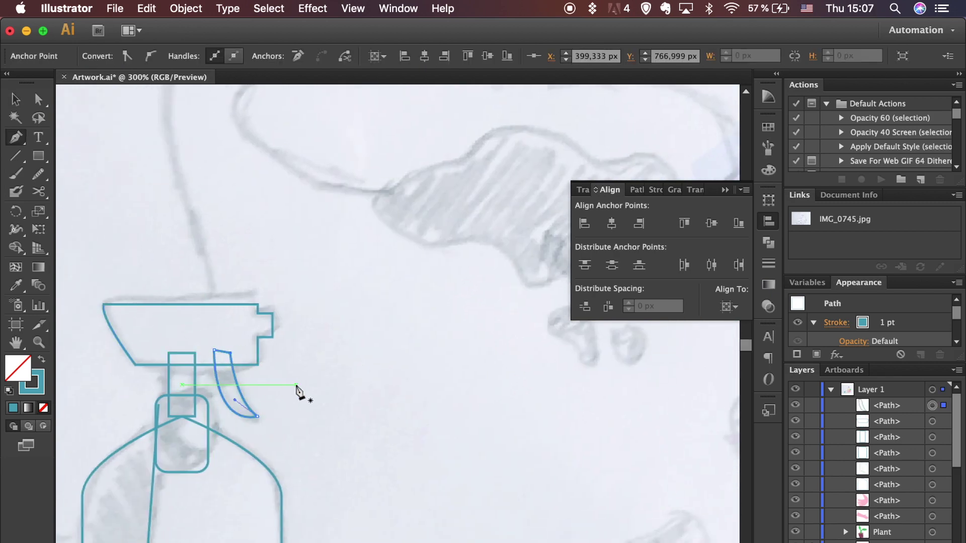
key("v")
left_click(298, 387)
Draw one curved dividing line across the upper trigger and another through the rounded neck piece
key("p")
left_click(213, 389)
mouse_move(244, 375)
left_mouse_down()
mouse_move(252, 371)
mouse_move(211, 427)
left_mouse_up()
left_click(313, 396, "super")
scroll(313, 395, "down", 2)
scroll(313, 396, "left", 1)
left_click(247, 359)
left_click(270, 453, "super")
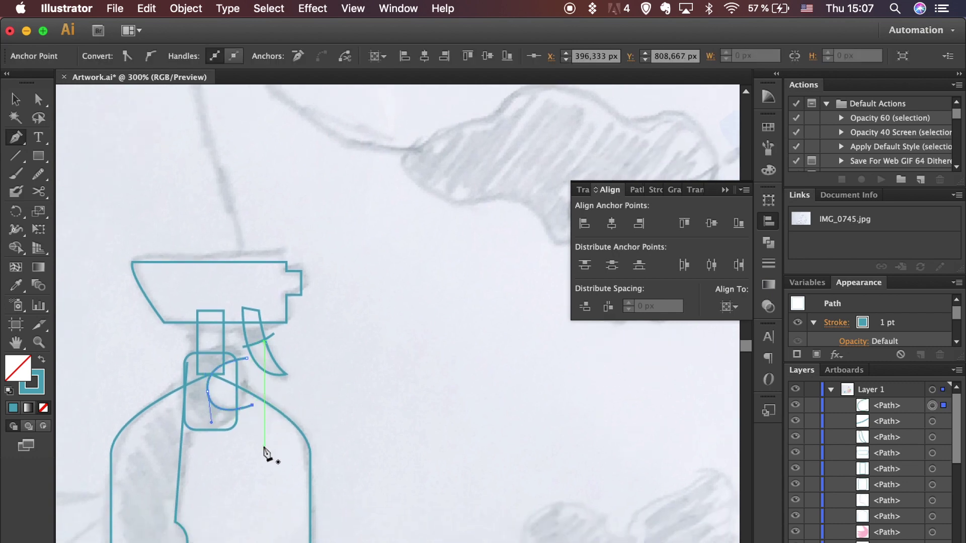
Divide the trigger, the rounded neck piece and the bottle body along their shading lines
key("v")
key("super+minus")
key("super+minus")
left_click(328, 337)
left_click(768, 242)
left_click(588, 259)
left_click(345, 490)
left_click_drag(345, 490, 358, 466)
left_click(588, 260)
left_click(307, 412)
left_click_drag(307, 406, 310, 370)
left_click(588, 260)
left_click(479, 368)
Trace the long oval opening of the large sketched container beside the spray bottle
scroll(479, 369, "up", 2)
scroll(478, 369, "right", 3)
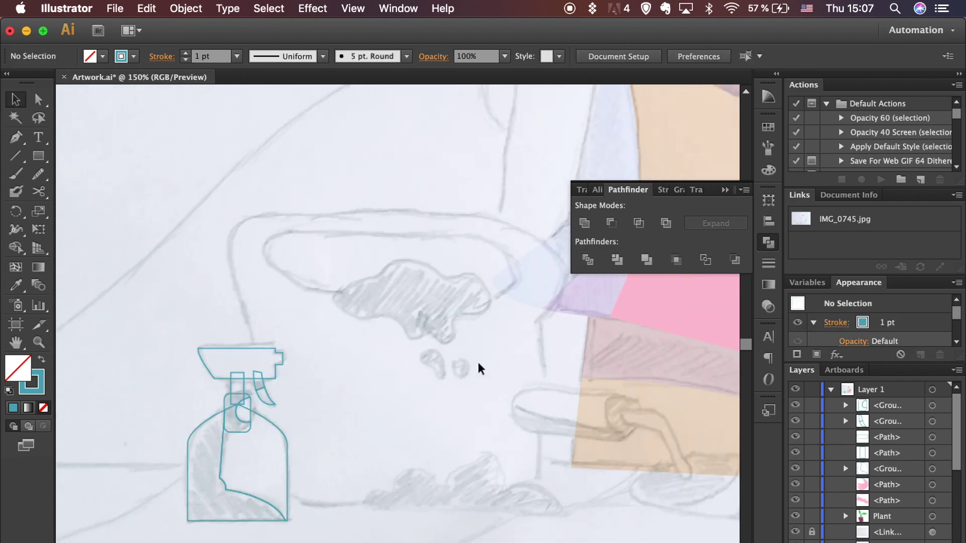
key("p")
left_click_drag(368, 261, 439, 274)
left_click_drag(475, 305, 470, 324)
left_click_drag(225, 279, 225, 245)
Trace the shaded, dripping blob that overlaps the lower edge of the container's opening as a closed outline
left_click(338, 304)
left_click_drag(368, 289, 393, 290)
left_click(408, 305)
left_click_drag(446, 315, 385, 358)
left_click(354, 346)
left_click(320, 346)
left_click_drag(295, 326, 349, 309)
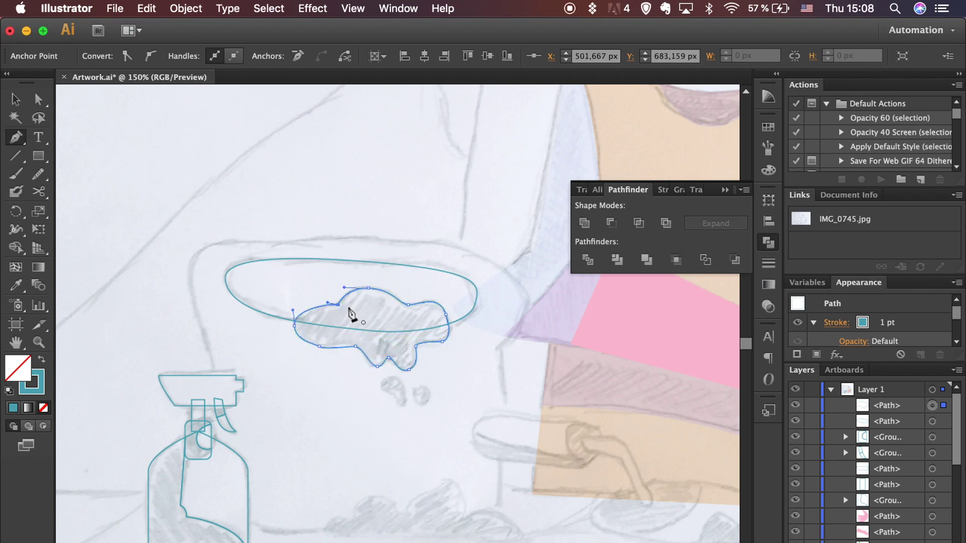
key("v")
left_click(311, 380)
left_click(337, 351)
left_click(319, 404)
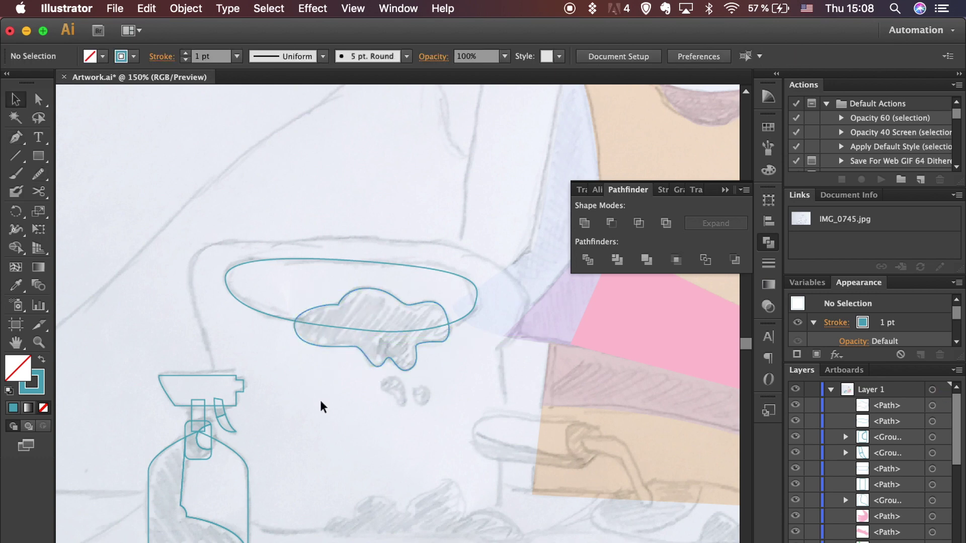
Trace the bumpy shaded mound at the container's base as a closed outline
key("p")
scroll(416, 447, "right", 1)
left_click(403, 513)
left_click_drag(416, 498, 449, 483)
left_click_drag(460, 518, 507, 519)
left_click(460, 519)
left_click_drag(511, 538, 500, 539)
left_click_drag(412, 536, 389, 537)
left_click_drag(320, 534, 321, 527)
left_click_drag(346, 518, 362, 527)
left_click(403, 513)
key("v")
left_click(553, 524)
Trace the two small drops below the dripping blob, one round and one bean-shaped
key("super+minus")
key("super+equal")
key("super+equal")
key("p")
left_click_drag(426, 402, 432, 403)
left_click_drag(426, 429, 443, 404)
left_click_drag(388, 417, 409, 427)
left_click_drag(394, 397, 392, 423)
key("v")
left_click(406, 464)
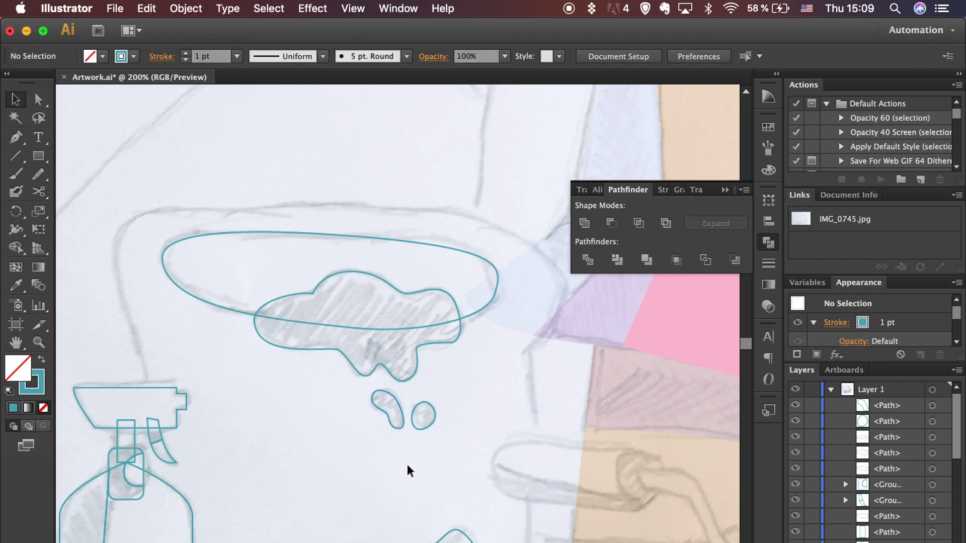
Trace the container's full outer outline, including its curved base and wide flared rim
key("super+minus")
key("p")
left_click(498, 343)
left_click_drag(480, 529, 457, 530)
left_click(238, 512)
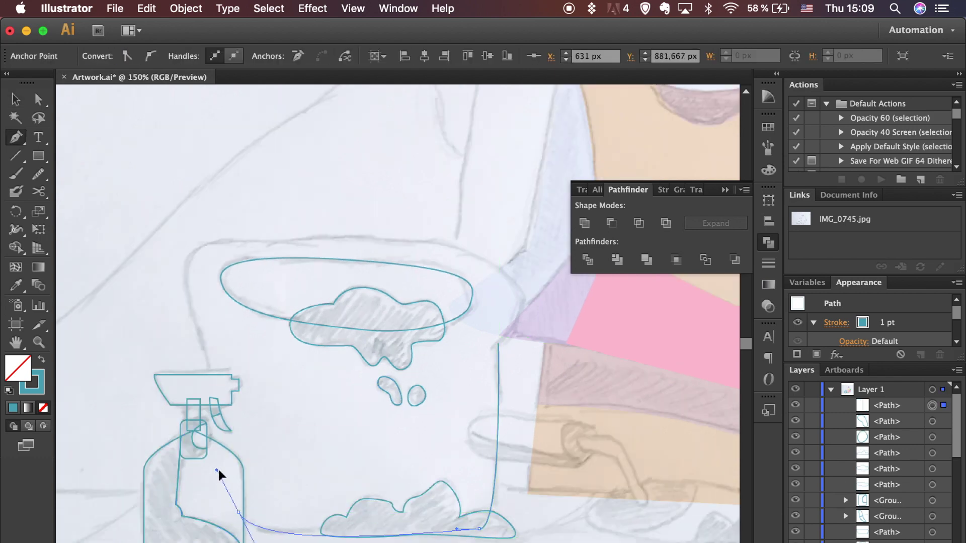
left_click(197, 329)
left_click_drag(199, 247, 230, 237)
left_click_drag(290, 243, 310, 240)
left_click_drag(351, 235, 436, 246)
left_click_drag(521, 299, 514, 339)
left_click(498, 344)
key("v")
left_click(526, 458)
Trace the sketched trowel's oval blade below the apron and smooth its upper right edge
key("super+minus")
key("super+minus")
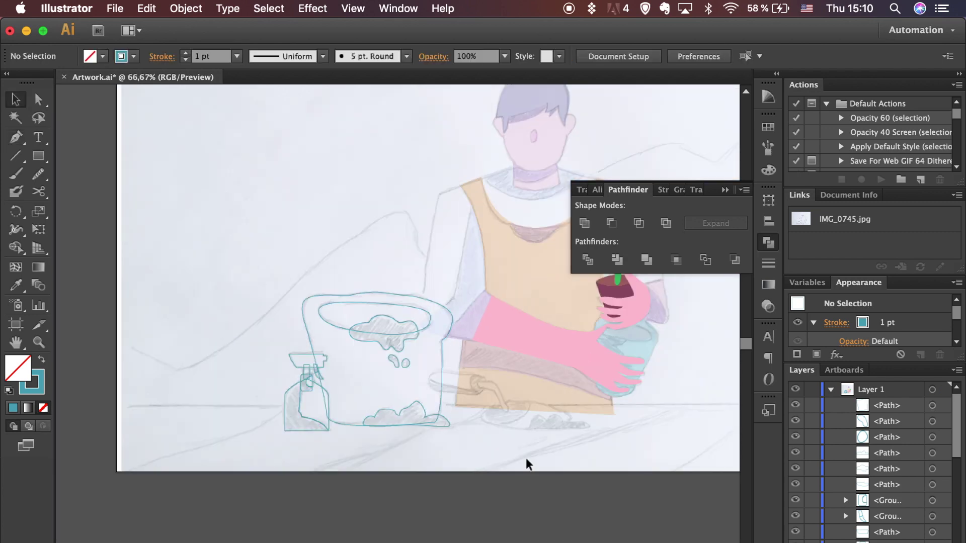
scroll(526, 458, "right", 3)
key("super+equal")
key("super+equal")
scroll(526, 458, "down", 2)
key("p")
left_click_drag(606, 505, 600, 513)
left_click_drag(500, 530, 472, 528)
left_click_drag(407, 503, 411, 483)
left_click_drag(477, 467, 562, 479)
left_click_drag(607, 505, 606, 509)
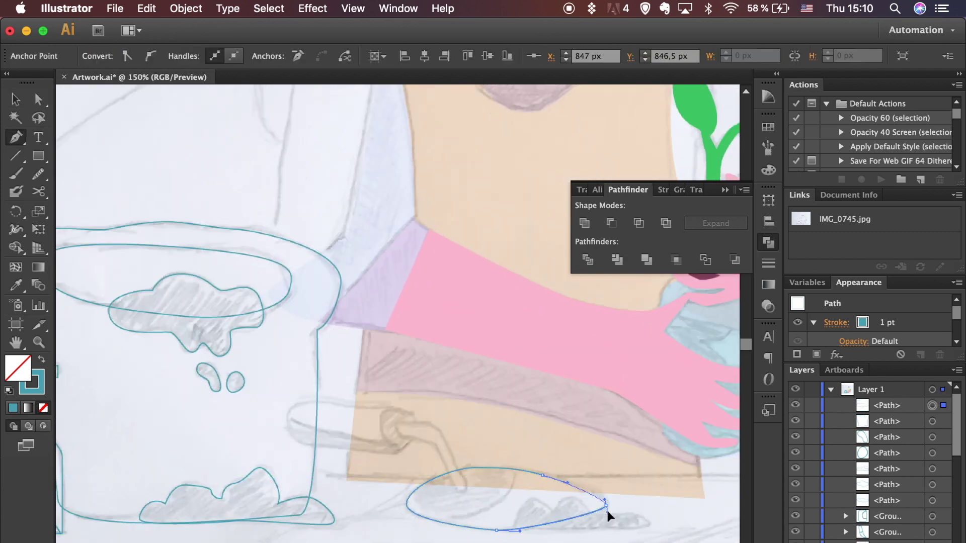
left_click(38, 177)
mouse_move(475, 468)
left_mouse_down()
mouse_move(580, 493)
mouse_move(588, 505)
left_mouse_up()
Draw a curved shading line through the trowel blade, extending past its outline at both ends
key("p")
left_click(514, 458)
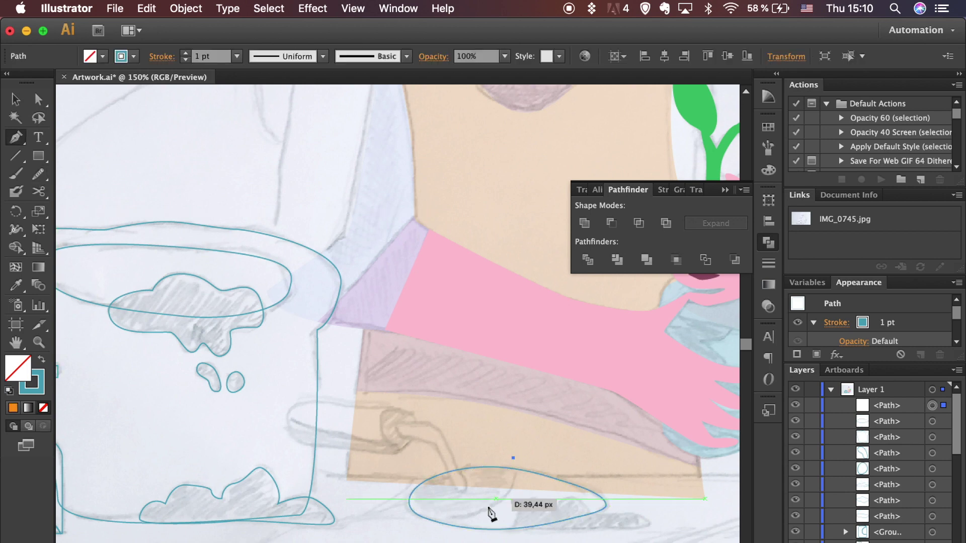
left_click_drag(486, 508, 444, 524)
Trace the bumpy shaded heap at the right end of the trowel blade as a closed outline
left_click(552, 512)
left_click_drag(531, 499, 521, 500)
left_click(515, 532)
left_click_drag(556, 534, 579, 534)
left_click_drag(648, 523, 647, 516)
left_click_drag(589, 514, 553, 499)
Trace the trowel's rounded handle as a closed outline between the container and the blade
left_click(414, 423)
left_click_drag(392, 452, 376, 451)
left_click_drag(300, 445, 301, 444)
left_click_drag(356, 408, 362, 408)
left_click_drag(415, 422, 414, 440)
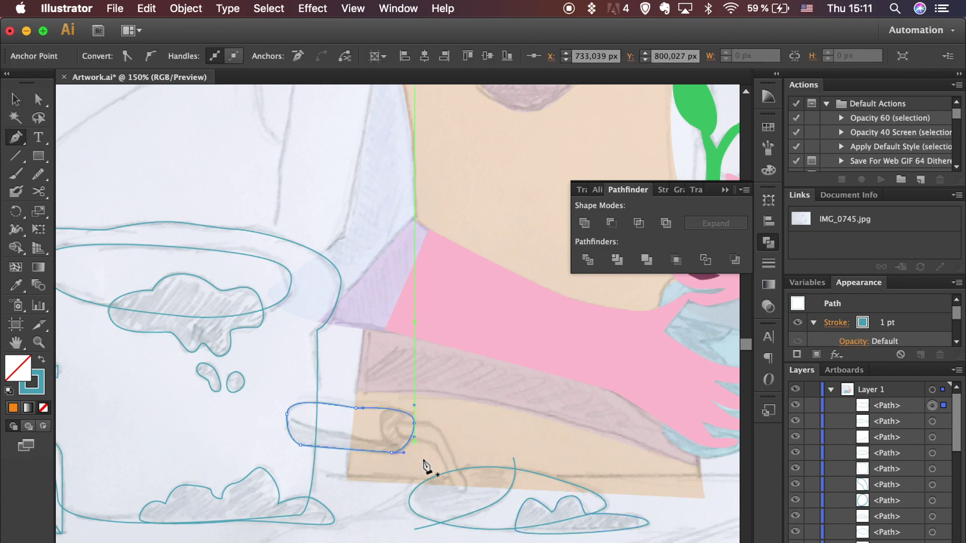
Draw a curved line across the trowel handle's right end and a long shading line along the handle's length
left_click(399, 397)
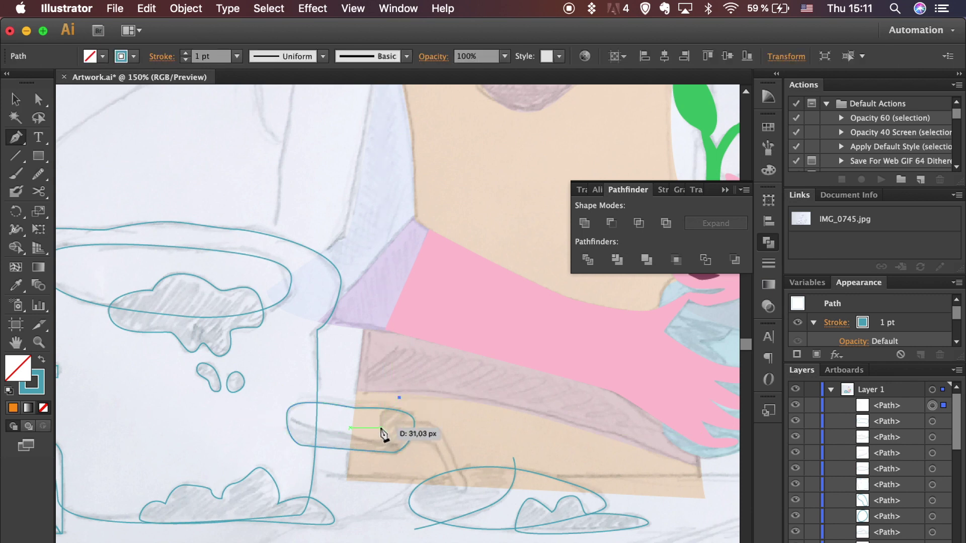
left_click_drag(382, 440, 383, 445)
left_click(408, 456)
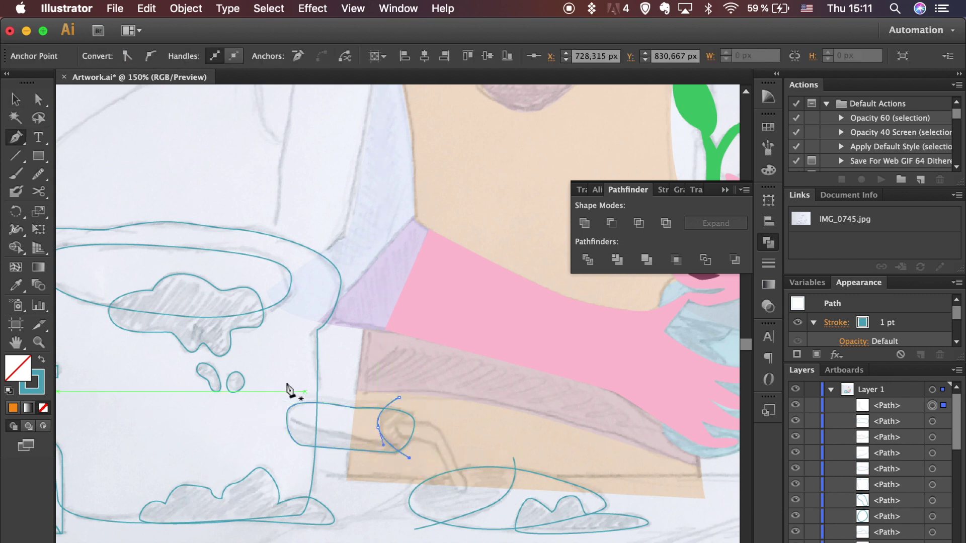
left_click(280, 409)
left_click_drag(344, 434, 344, 434)
left_click(418, 447)
Divide the trowel handle along the curved line at its right end
key("v")
left_click(378, 418)
left_click(353, 408, "shift")
left_click(588, 260)
key("super+shift+a")
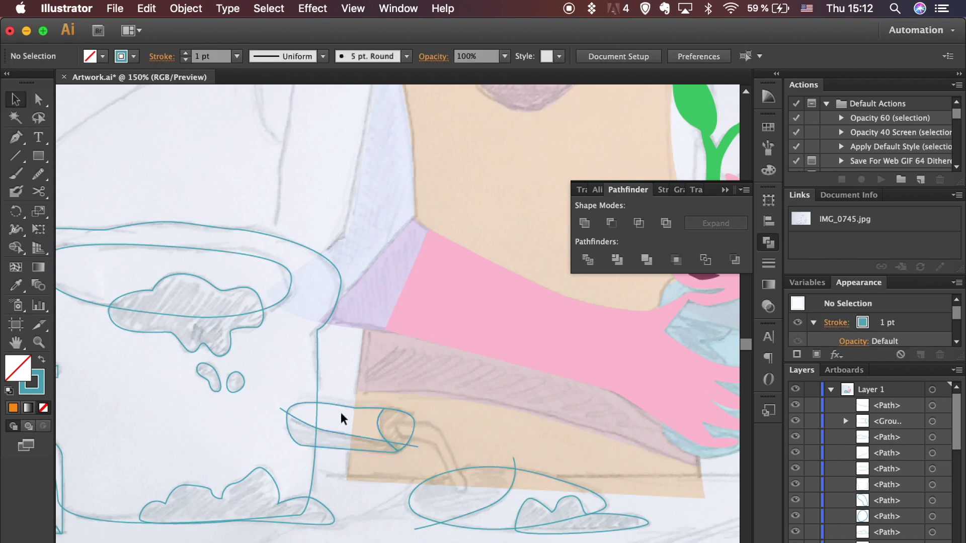
Ungroup the divided trowel handle and divide it again along the long shading line
left_click(336, 403)
left_click(181, 6)
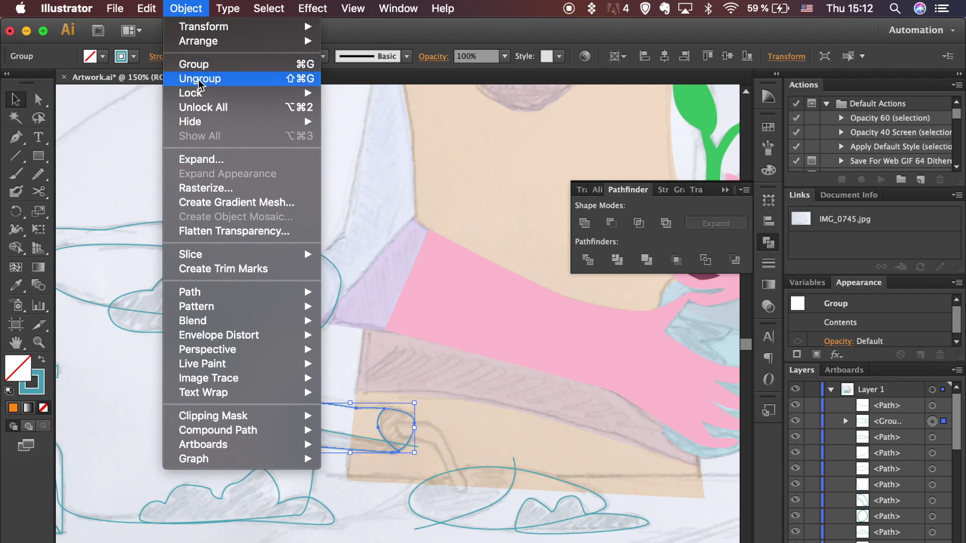
left_click(201, 77)
key("ctrl+shift+a")
left_click(325, 431)
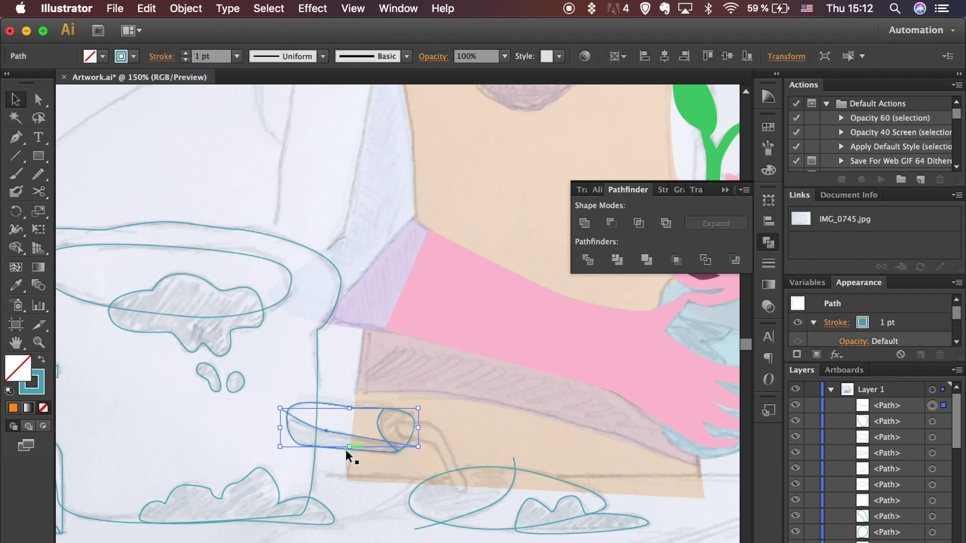
left_click(404, 361)
key("ctrl+shift+a")
Trace the trowel's bent neck between the handle and the blade as a closed shape with a teal outline
key("p")
left_click(434, 446)
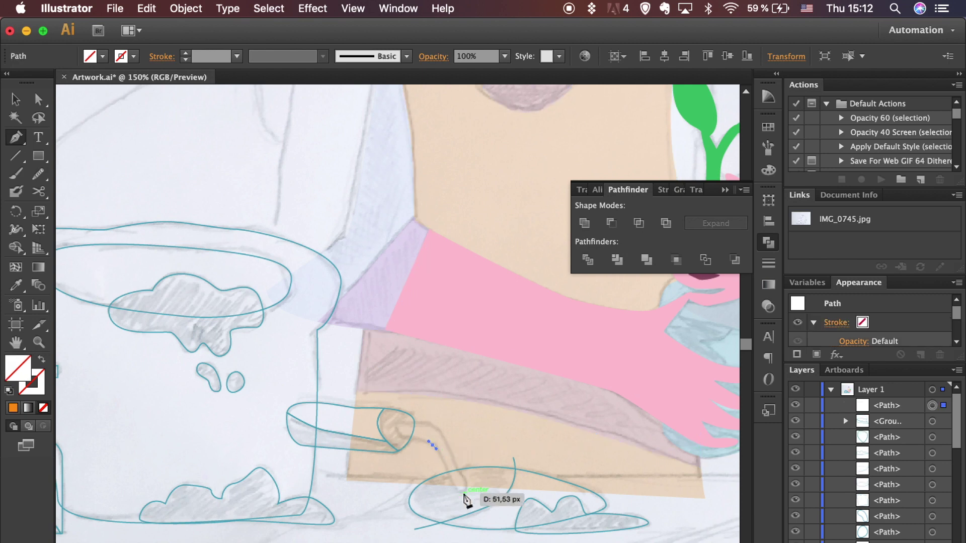
left_click_drag(465, 492, 472, 490)
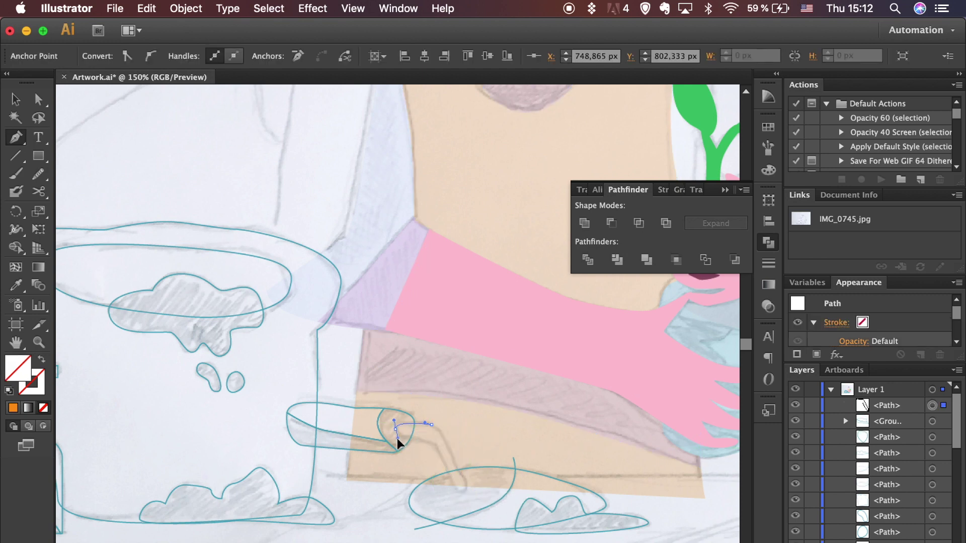
left_click(432, 444)
key("v")
key("i")
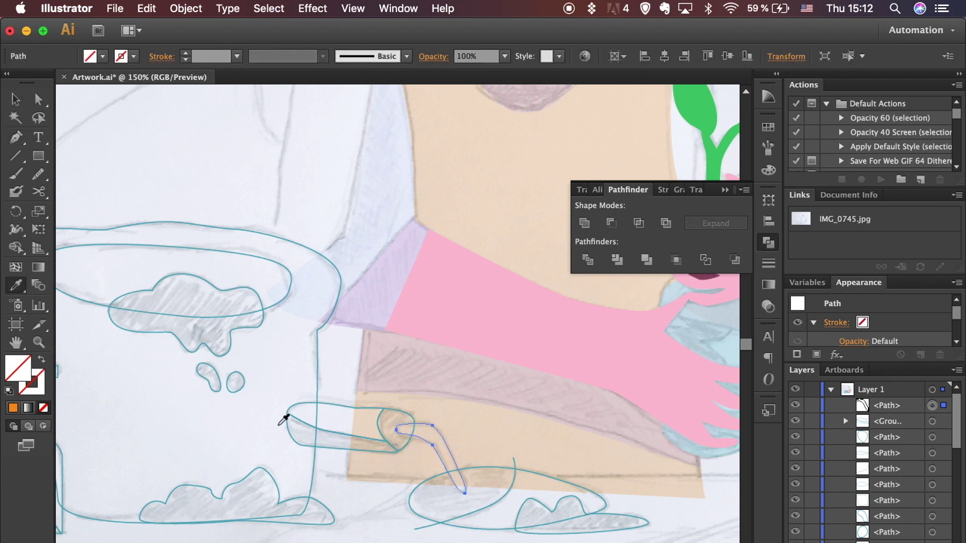
left_click(311, 426)
key("v")
Draw an orange-outlined rectangle for the tabletop, spanning the artboard's full width along its lower edge
left_click(496, 428)
key("super+minus")
key("super+minus")
key("super+minus")
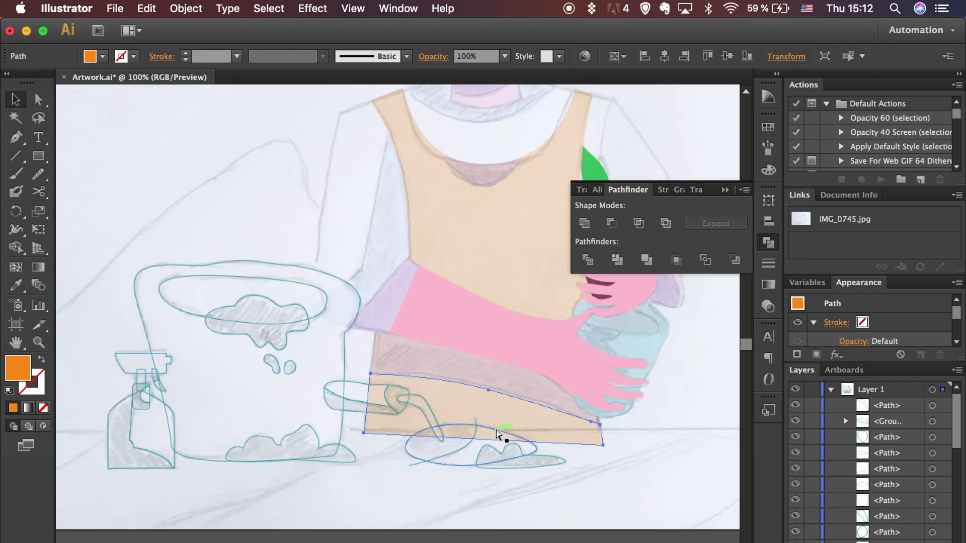
key("m")
key("shift+x")
mouse_move(98, 375)
left_mouse_down()
mouse_move(543, 447)
mouse_move(627, 427)
left_mouse_up()
key("v")
left_click(532, 448)
Draw two curved diagonal lines across the right half of the tabletop with the Pen tool
key("p")
left_click(589, 354)
left_click(505, 437)
left_click_drag(505, 436, 442, 461)
key("Escape")
left_click(524, 364)
left_click_drag(479, 394, 464, 397)
left_click(373, 430)
key("Escape")
Draw two more curved diagonal lines across the left half of the tabletop, following the sketch
left_click(393, 366)
left_click_drag(346, 391, 292, 405)
left_click(246, 436)
key("Escape")
left_click(228, 362)
left_click_drag(190, 397, 156, 410)
left_click(86, 439)
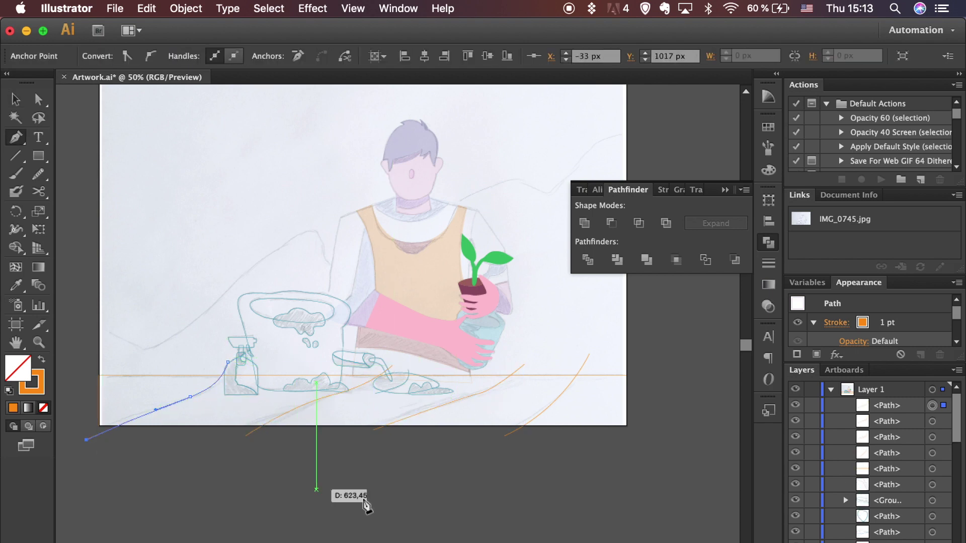
key("v")
left_click(395, 517)
Trace the wavy hill line behind the man as one open path running past both sides of the artboard
key("p")
left_click(98, 317)
left_click_drag(150, 349, 162, 347)
left_click_drag(207, 308, 222, 292)
left_click_drag(311, 227, 324, 233)
mouse_move(367, 272)
left_mouse_down()
mouse_move(482, 231)
mouse_move(516, 246)
mouse_move(554, 246)
left_mouse_up()
scroll(413, 261, "up", 3)
scroll(413, 260, "right", 2)
scroll(534, 224, "right", 4)
key("v")
left_click(579, 354)
Draw a background rectangle slightly wider than the artboard, from above its upper edge down to the tabletop
scroll(543, 347, "left", 3)
key("super+minus")
key("m")
left_click_drag(145, 195, 513, 423)
key("p")
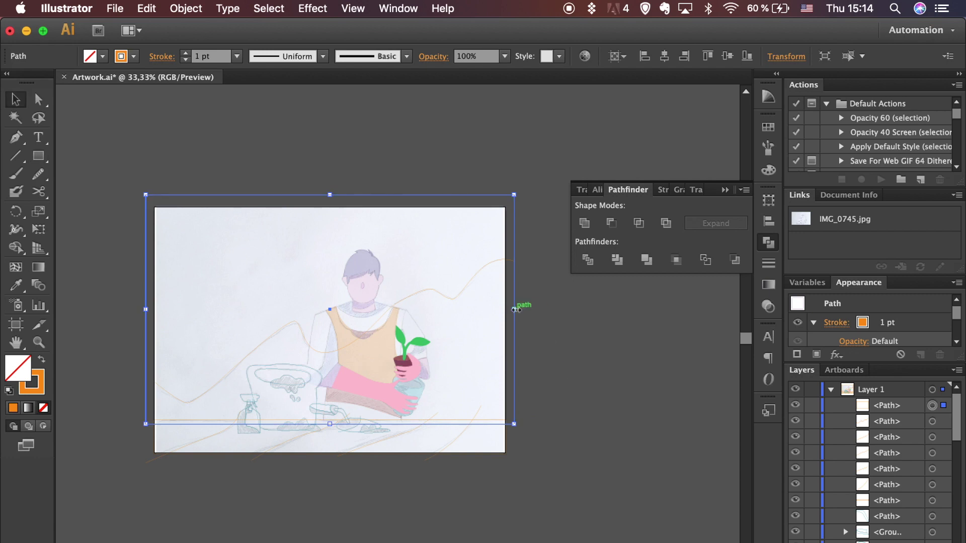
left_click(154, 381)
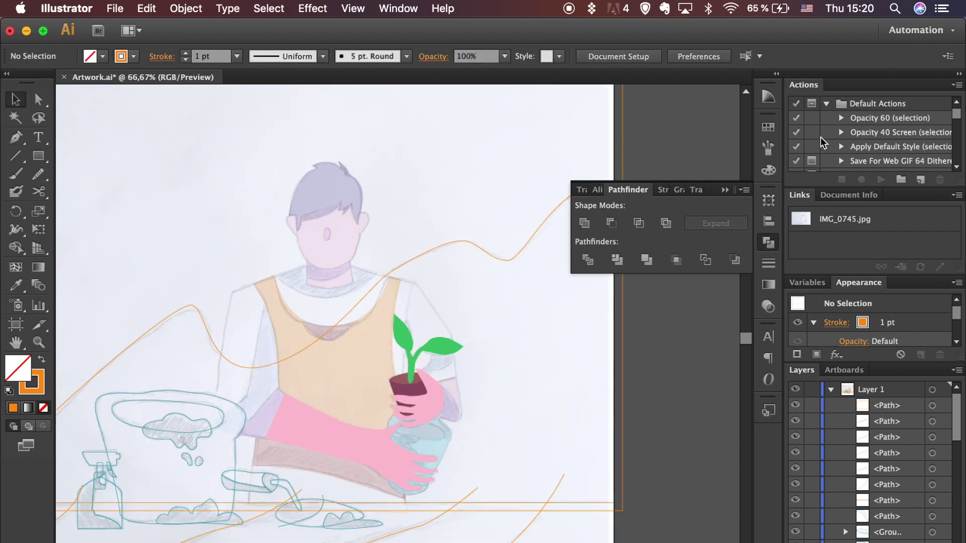
Ungroup the divided pieces of the spray bottle's body
scroll(554, 362, "down", 3)
key("super+plus")
left_click(209, 432)
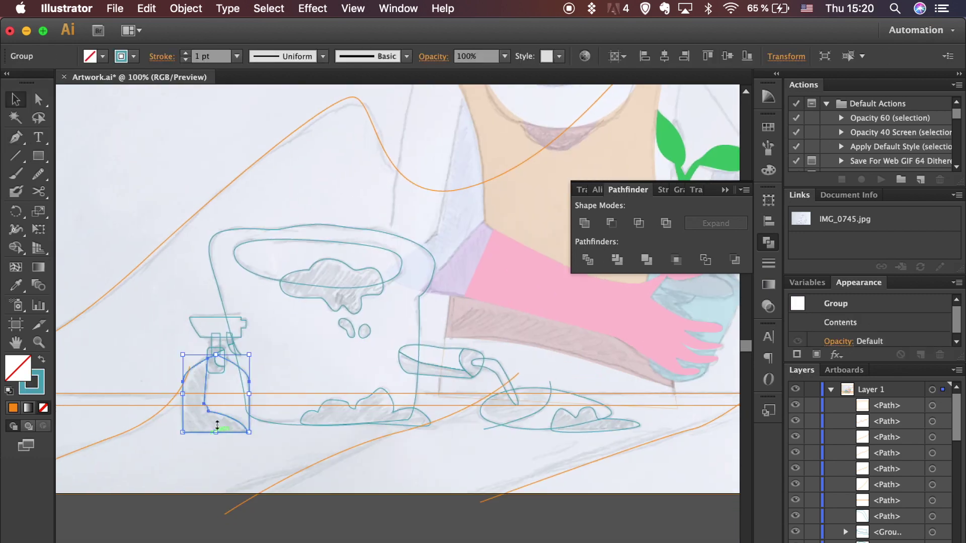
left_click_drag(214, 407, 226, 418)
left_click(181, 8)
left_click(194, 76)
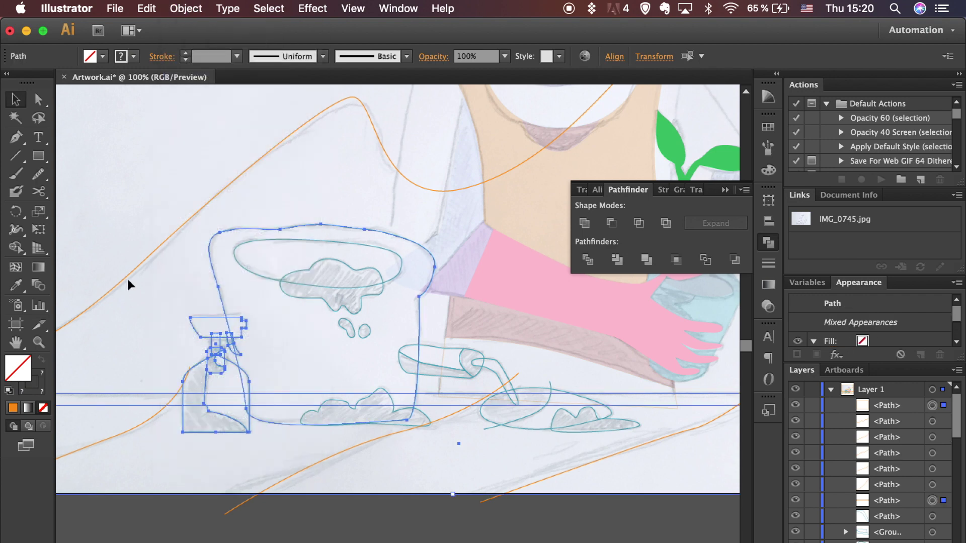
left_click(127, 280)
Fill the bottle's shaded body part with R=210 G=225 B=255, its light part with white and the spray head with turquoise
left_click(205, 393)
left_click(769, 127)
left_click(665, 144)
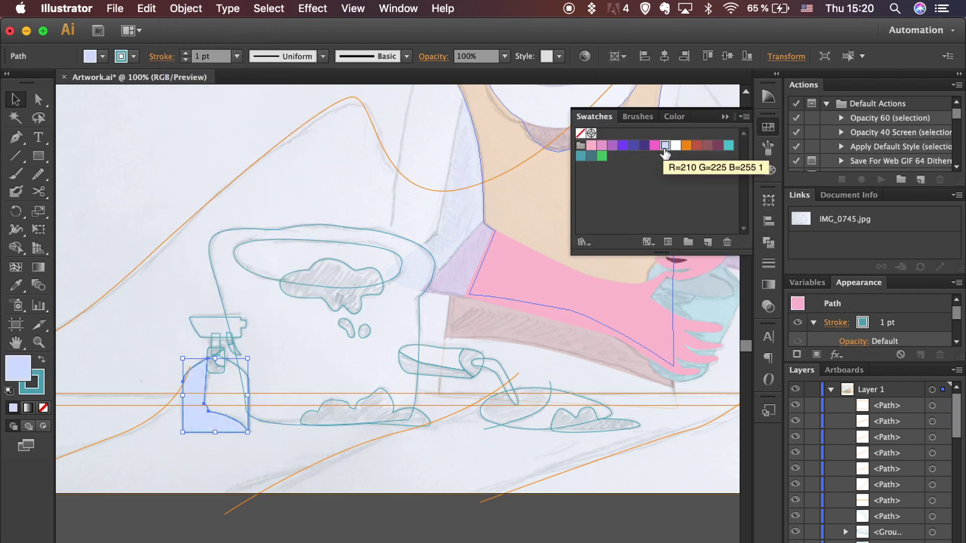
left_click(209, 403)
left_click(676, 145)
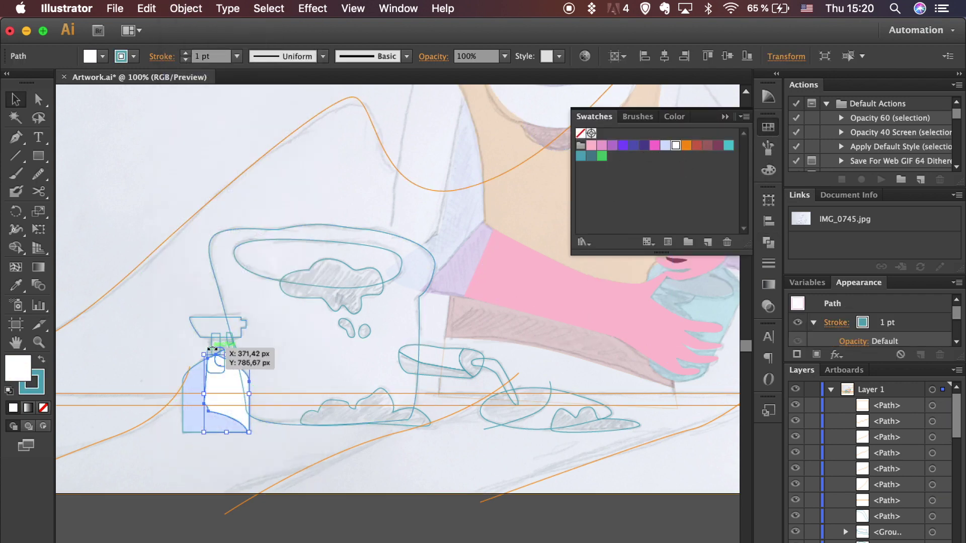
left_click(222, 334)
left_click(729, 146)
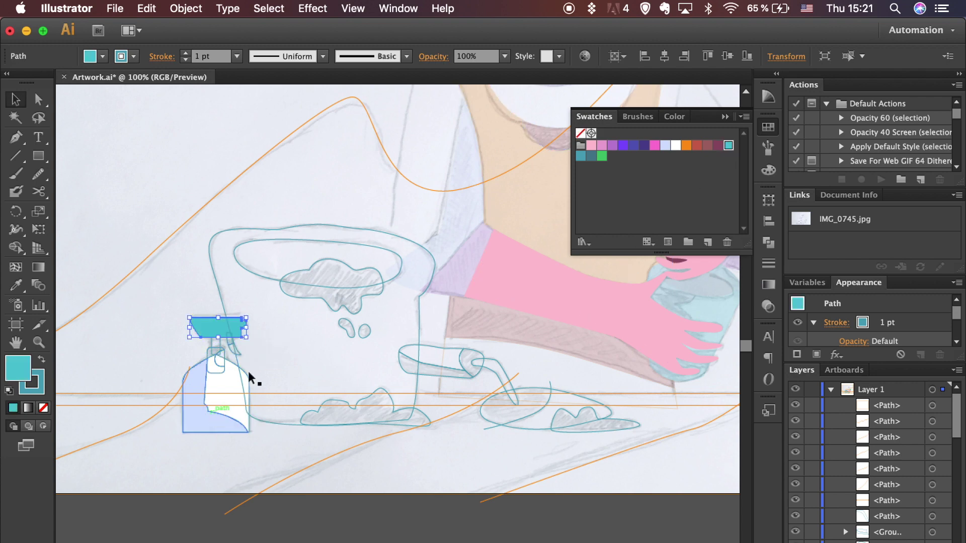
Colour the spray bottle's trigger turquoise like the spray head and its narrow neck white like the body
left_click(229, 343)
key("super+plus")
scroll(262, 355, "left", 5)
key("i")
left_click(263, 294)
key("v")
left_click(215, 311)
key("i")
left_click(236, 379)
key("v")
Fill the spray bottle's collar with dark teal and the rounded highlight on it with turquoise
left_click(224, 350)
key("i")
left_click(583, 157)
key("v")
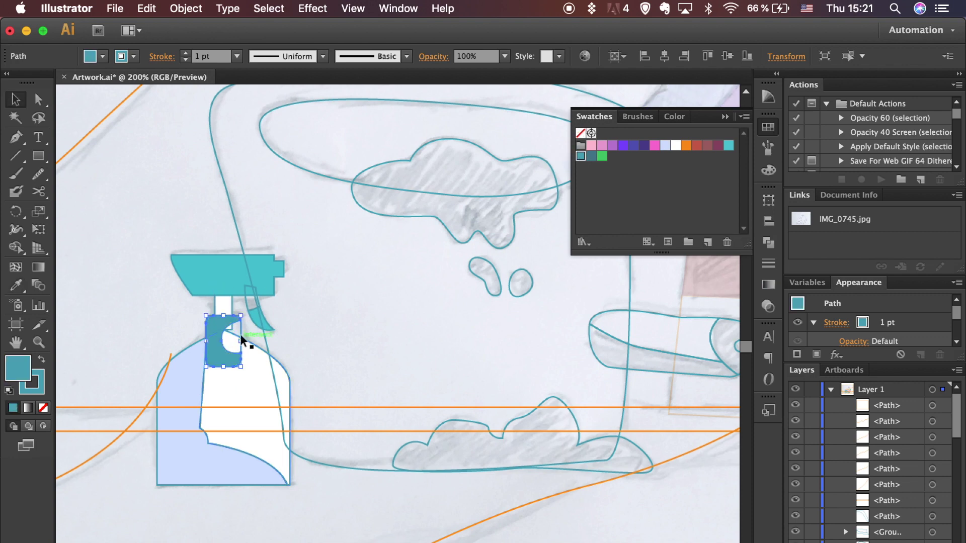
left_click(242, 335)
key("i")
left_click(244, 270)
key("v")
Remove the outline stroke from the spray bottle's pieces
left_click_drag(177, 250, 260, 525)
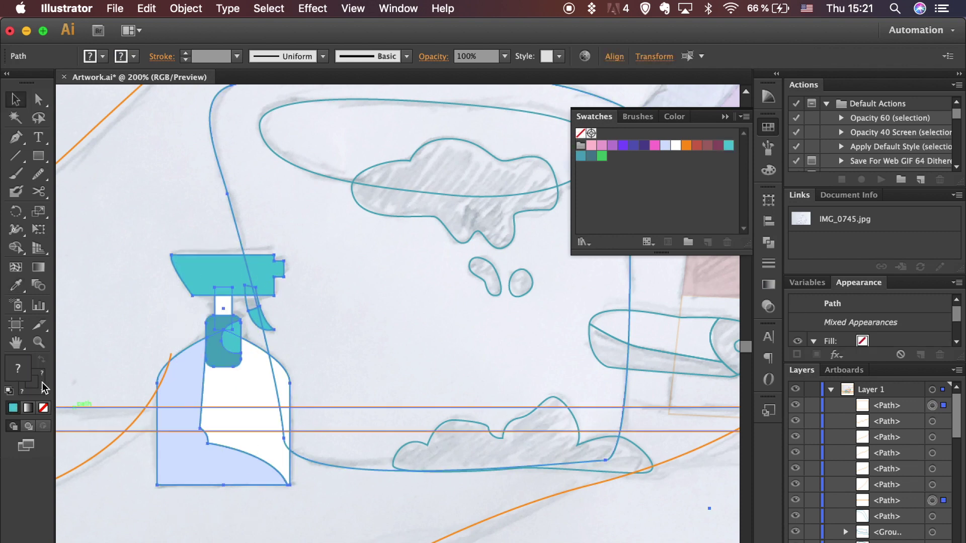
left_click(233, 360)
left_click(223, 306, "shift")
left_click(41, 385)
key("slash")
key("super+shift+a")
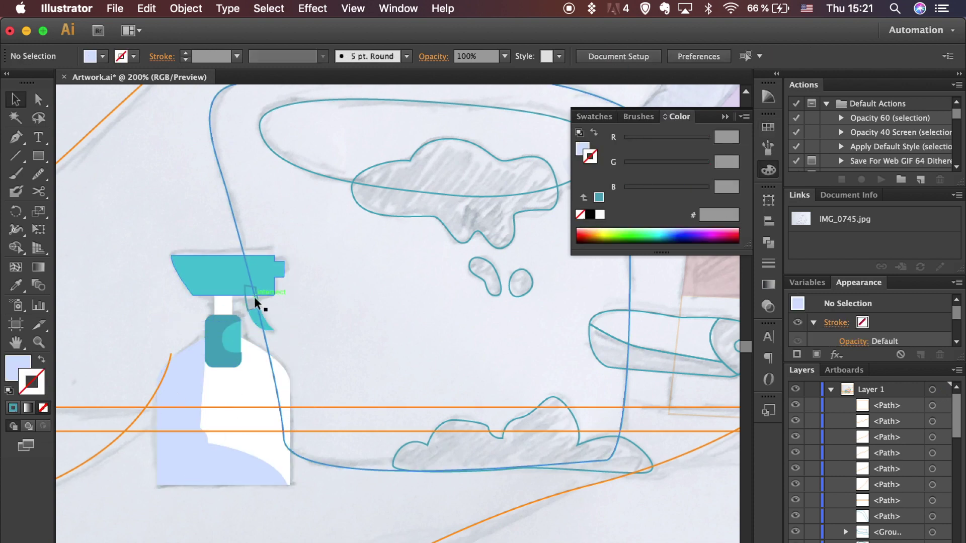
Fill the upper part of the spray bottle's trigger with the collar's dark teal, without an outline
left_click(255, 297)
key("i")
left_click(218, 341)
left_click(284, 271)
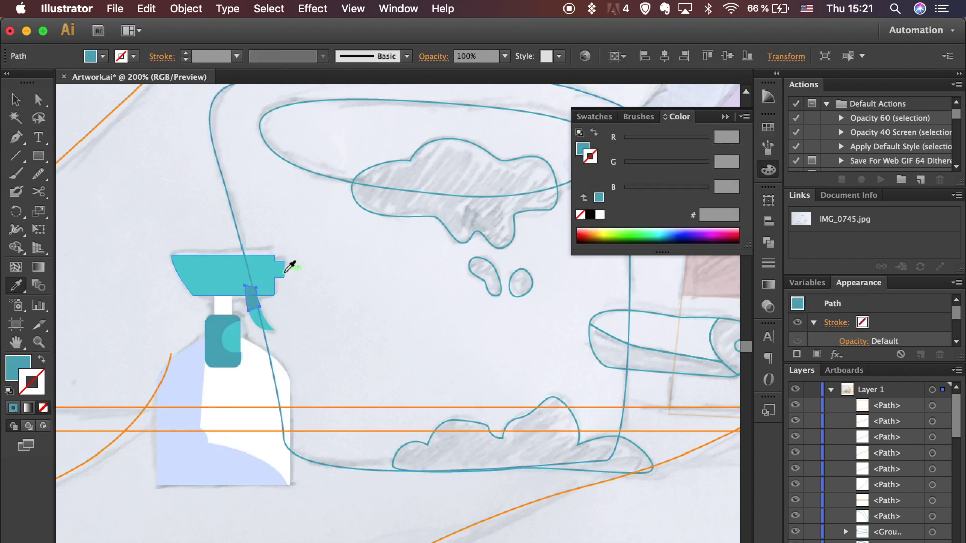
key("v")
left_click(418, 362)
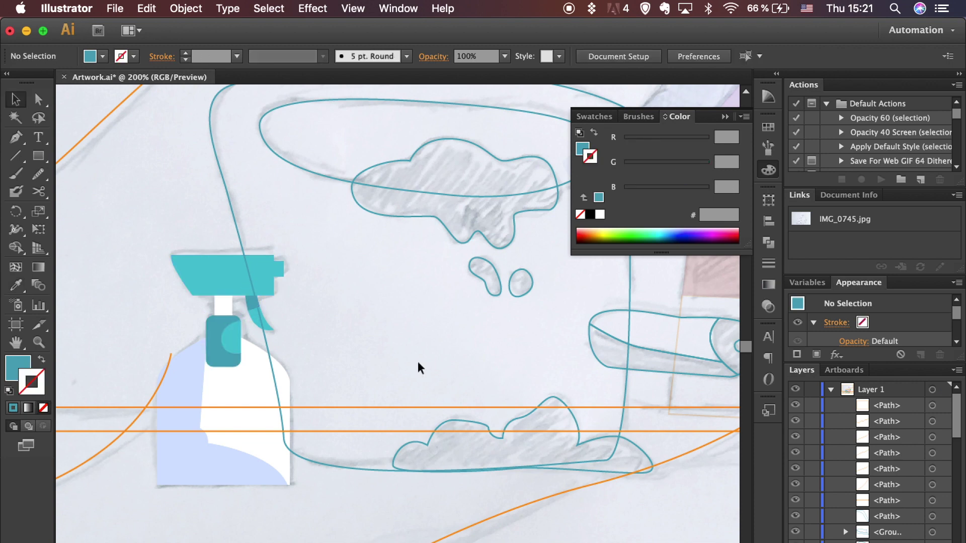
Fill the container's body with orange without an outline and send it back behind its opening and soil shapes
scroll(399, 365, "up", 2)
scroll(399, 364, "right", 1)
left_click(271, 102)
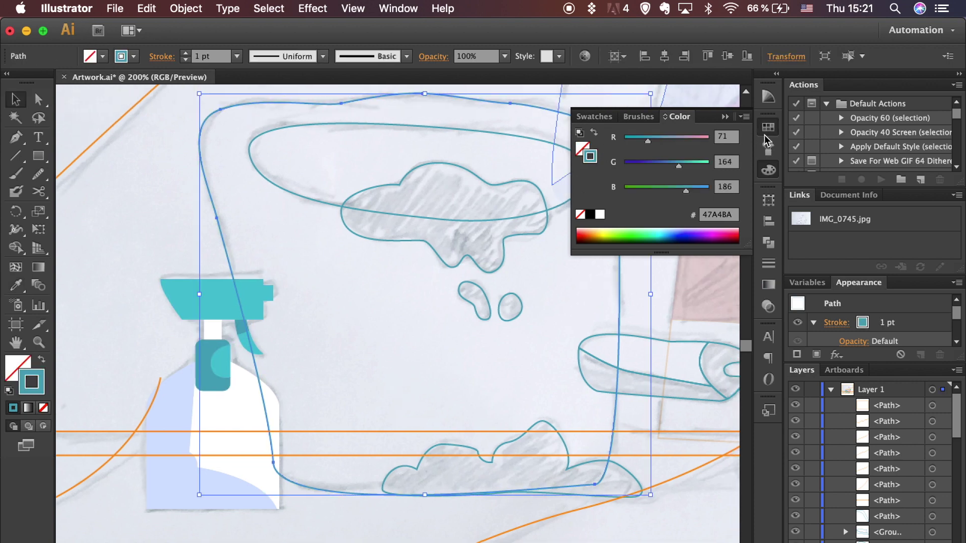
left_click(768, 130)
left_click(686, 146)
left_click(41, 361)
key("super+bracketleft")
key("super+bracketleft")
key("super+bracketleft")
key("super+bracketleft")
key("super+bracketleft")
Fill the container's oval opening with brick red and no outline
left_click(286, 189)
key("i")
left_click(274, 251)
left_click(696, 146)
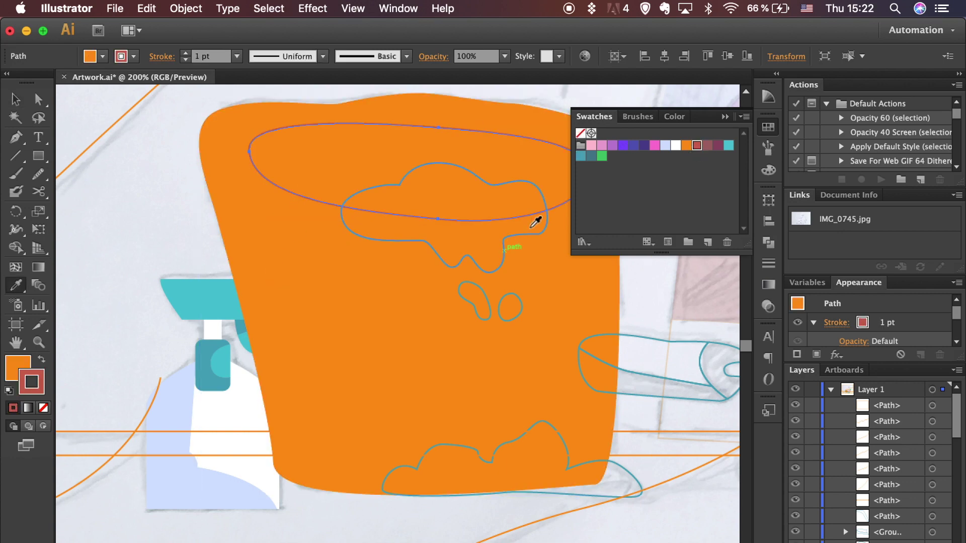
key("v")
Fill the soil patch, the two drips and the heap at the container's base with muted brown-red, without outlines
left_click(496, 252)
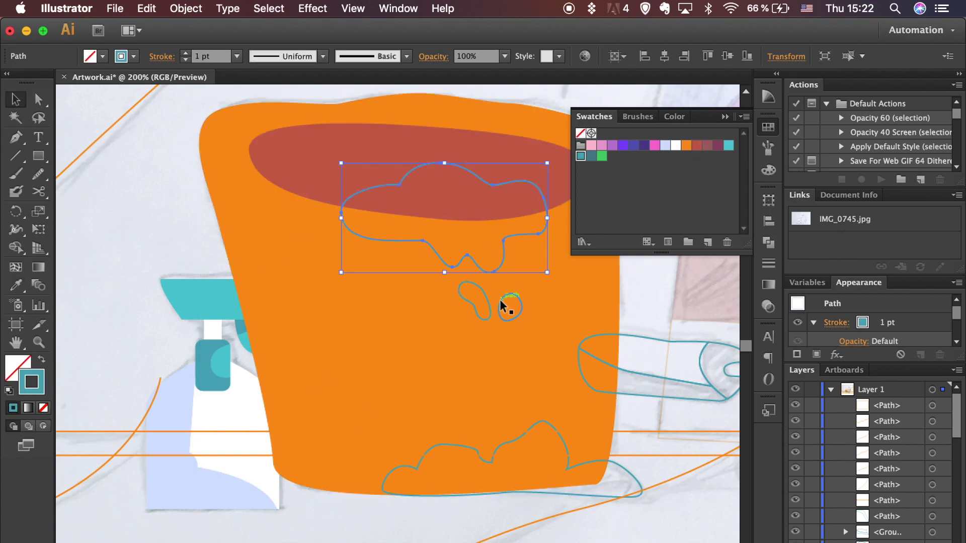
left_click(500, 300, "shift")
left_click(485, 297, "shift")
left_click(507, 442, "shift")
left_click(709, 146)
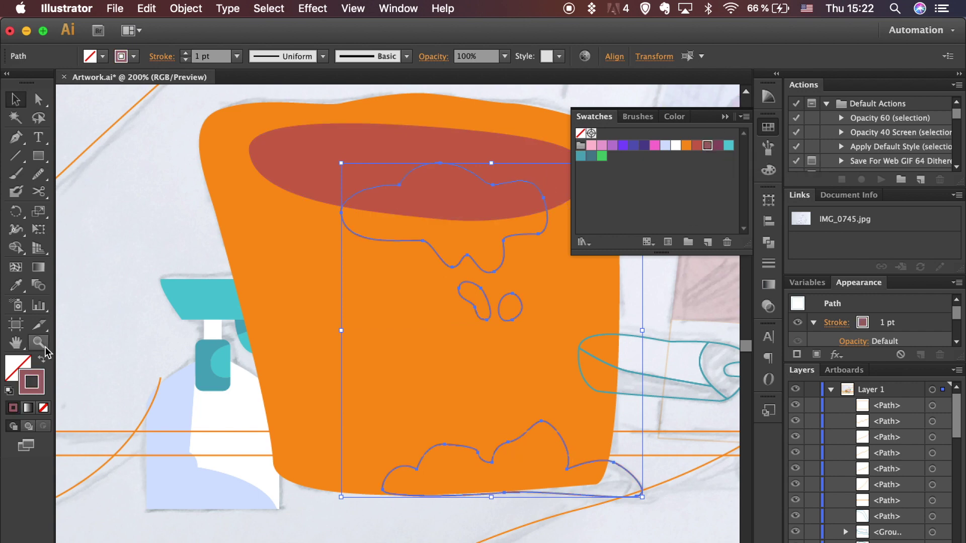
left_click(42, 361)
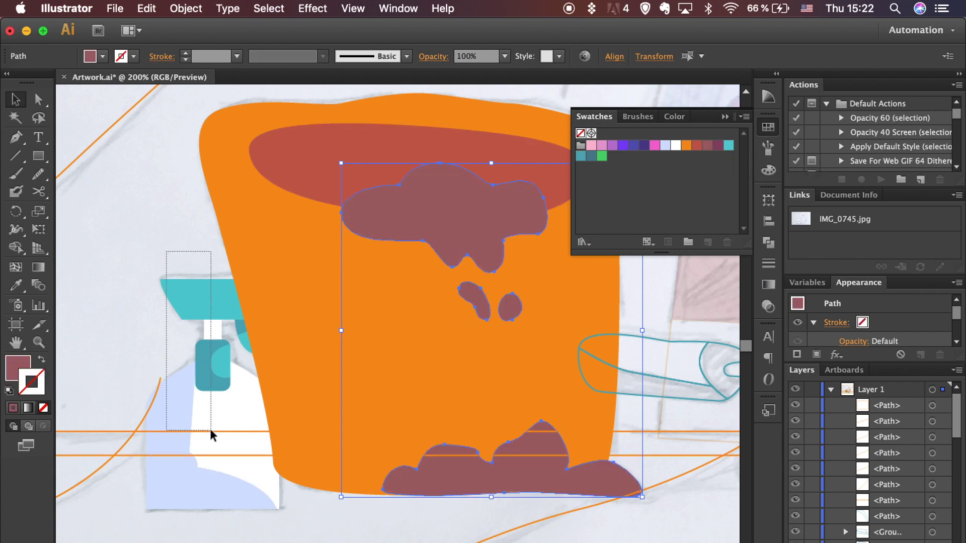
Group the spray bottle's pieces and place them in front of the orange container
left_click_drag(211, 431, 211, 432)
key("super+g")
left_click(326, 529)
Fill the grouped trowel handle with the spray head's turquoise, without an outline
scroll(329, 534, "right", 6)
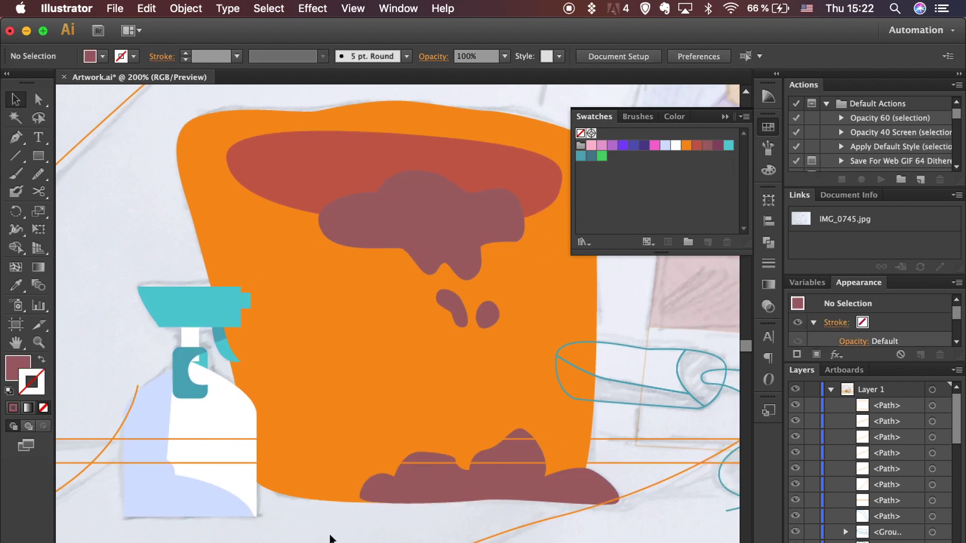
key("super+minus")
left_click(467, 350)
key("i")
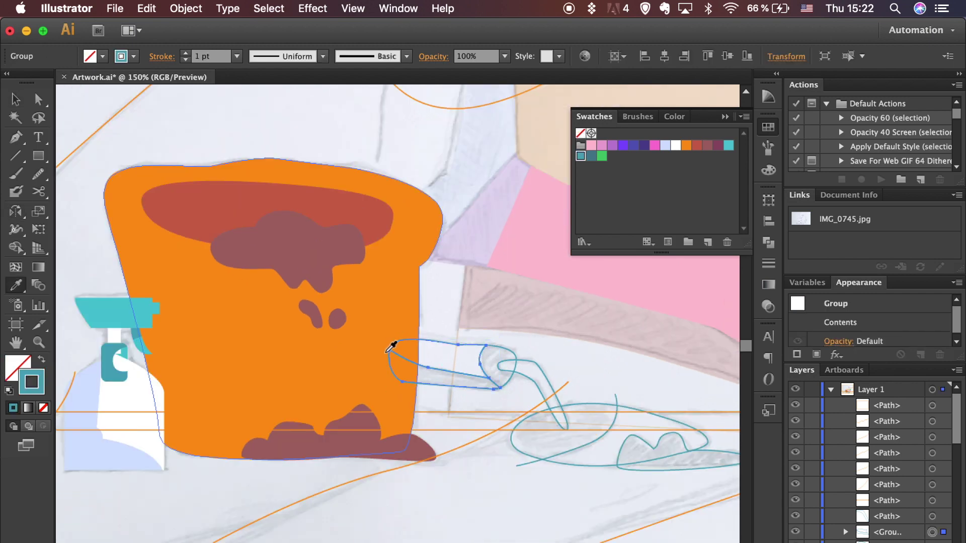
left_click(118, 308)
Try to shade the trowel handle's lower strip with the bottle collar's dark teal, and undo the attempt
key("a")
left_click(469, 426)
left_click(429, 379)
key("i")
left_click(109, 370)
key("v")
left_click(126, 358)
key("super+z")
key("super+z")
key("super+z")
key("super+z")
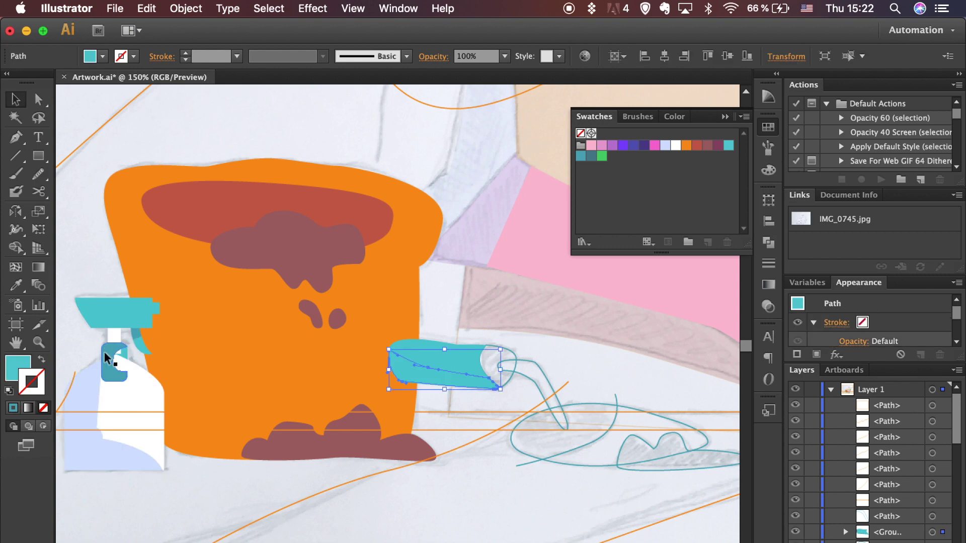
Group the spray bottle's pieces again with the collar's turquoise highlight in front of the white body
left_click_drag(98, 281, 119, 397)
key("super+g")
left_click(456, 400)
Fill the lower shading strip of the trowel handle with the bottle collar's dark teal
left_click(458, 382)
left_click(445, 402)
key("a")
left_click(447, 384)
key("i")
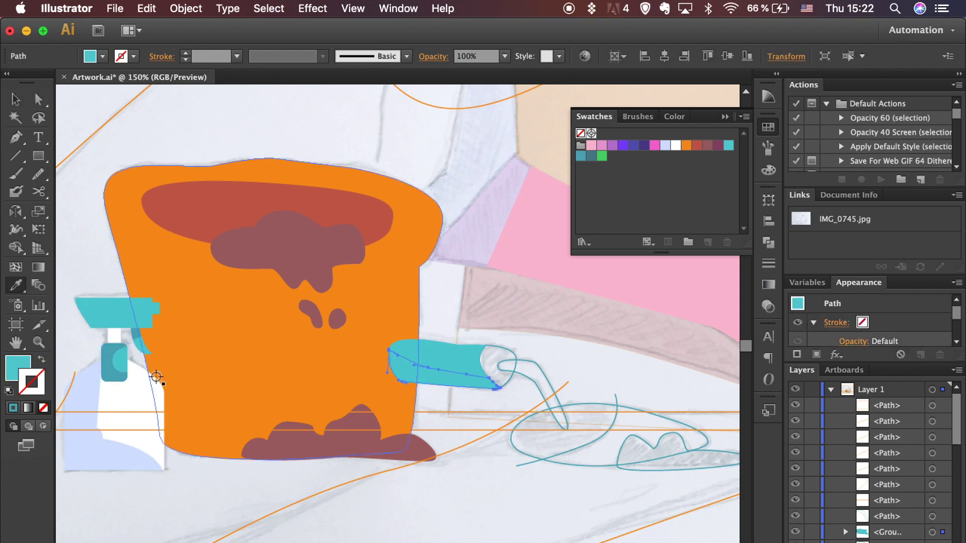
left_click(109, 364)
Fill the rounded right end piece of the trowel handle with the same dark teal as its shading strip
key("a")
left_click(504, 348)
key("i")
left_click(439, 380)
key("v")
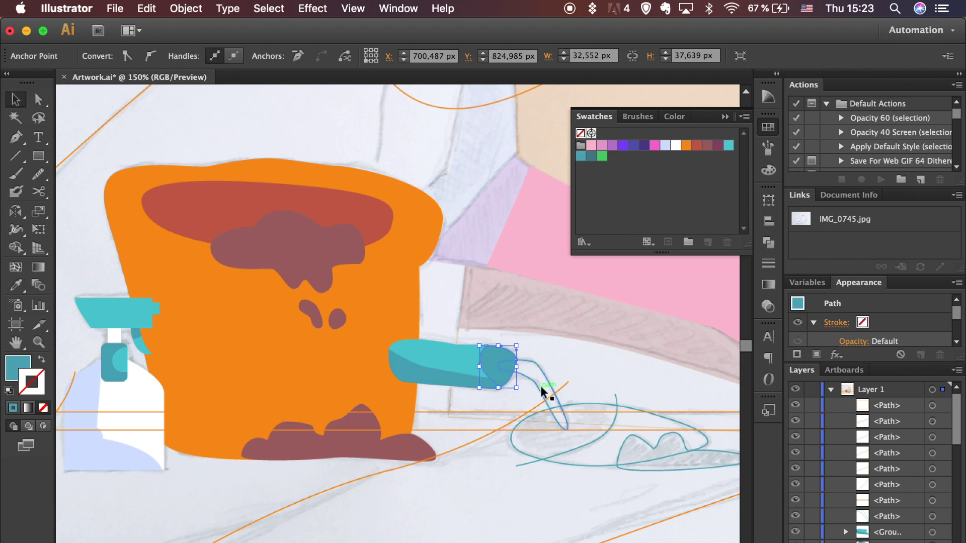
Fill the curved neck of the trowel with the spray bottle's white
left_click(538, 387)
key("i")
left_click(141, 415)
scroll(444, 492, "right", 1)
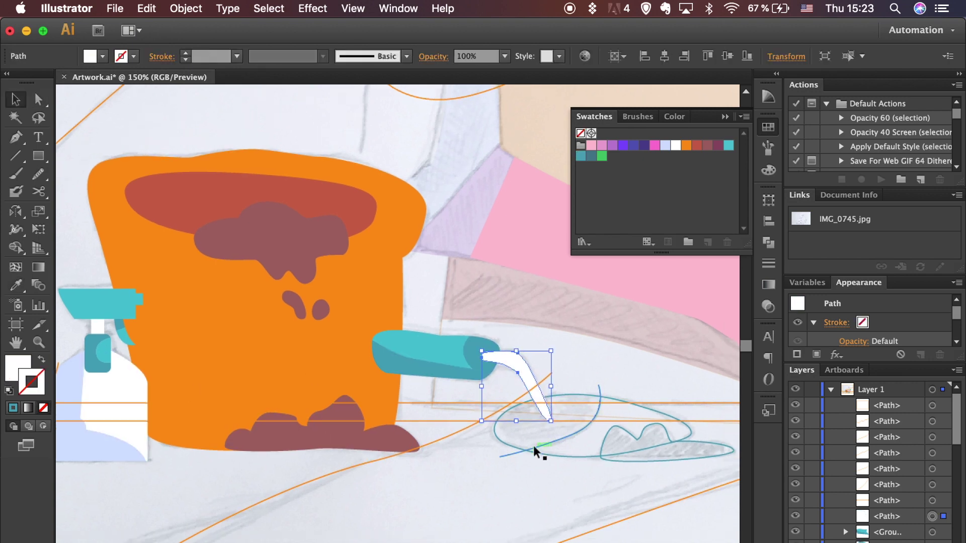
Divide the trowel blade outline along the curve crossing it using Pathfinder Divide
left_click(534, 447)
left_click(545, 453, "shift")
left_click(769, 222)
left_click(770, 242)
left_click(590, 264)
left_click(591, 266)
Colour the trowel blade with the bottle's light blue for shading and white for the rest, and its soil heap with the pot's soil brown
key("a")
left_click(509, 446)
key("i")
left_click(103, 453)
key("a")
left_click(582, 459)
key("i")
left_click(136, 431)
key("a")
left_click(678, 460)
key("i")
left_click(348, 413)
Adjust the curved stripe lines on the tabletop and divide the tabletop rectangle along them with Pathfinder Divide
key("v")
left_click(506, 490)
key("super+minus")
key("super+minus")
key("a")
left_click_drag(333, 434, 311, 453)
left_click_drag(461, 428, 371, 457)
left_click(592, 433)
key("p")
key("v")
left_click_drag(684, 524, 208, 400)
left_click(588, 259)
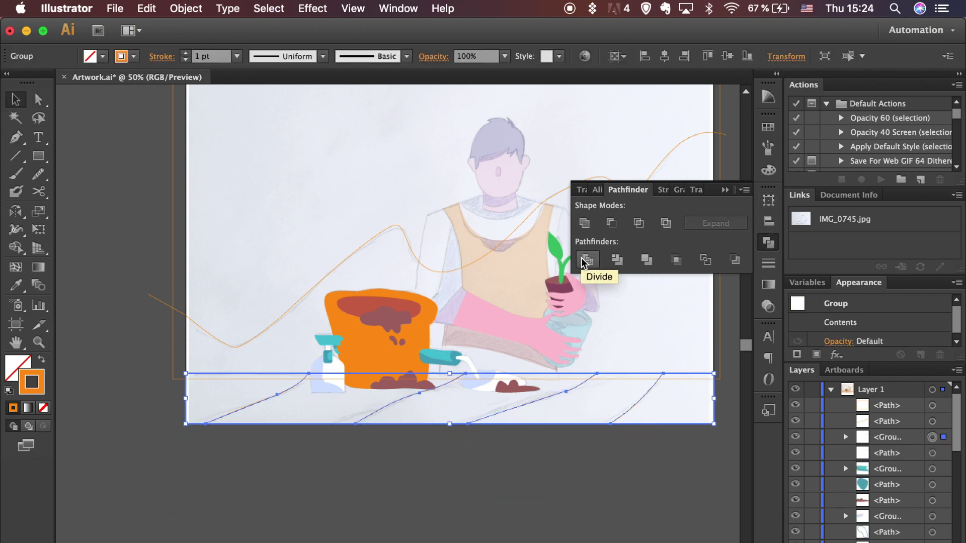
Fill the rightmost tabletop piece with the darker pink swatch and swap the remaining pieces' orange stroke into their fill
left_click(581, 462)
key("a")
left_click(663, 425)
left_click(768, 127)
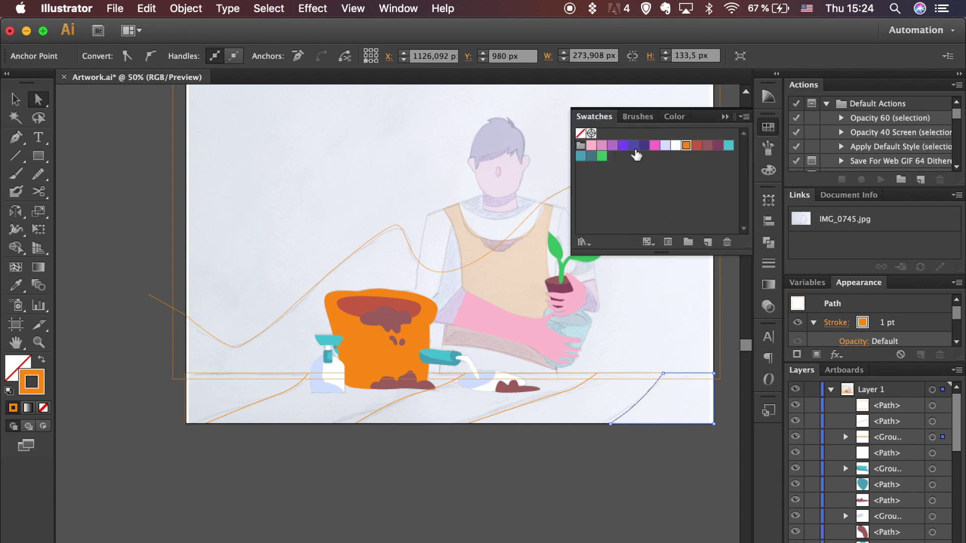
left_click(40, 360)
mouse_move(532, 476)
left_mouse_down()
mouse_move(118, 436)
mouse_move(106, 413)
left_mouse_up()
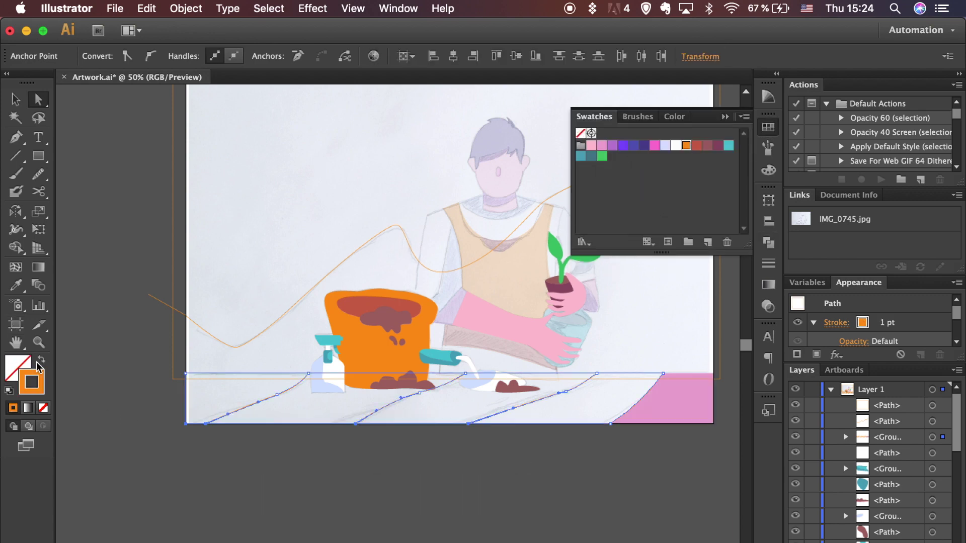
left_click(40, 361)
Try to recolour the tabletop piece second from the right with a pink swatch, and undo the attempt
left_click(564, 456)
left_click(593, 419)
left_click(595, 144)
left_click(42, 360)
key("super+z")
key("super+z")
Fill the remaining tabletop pieces alternately with light pink and the darker pink, going from right to left
left_click(24, 364)
left_click(767, 128)
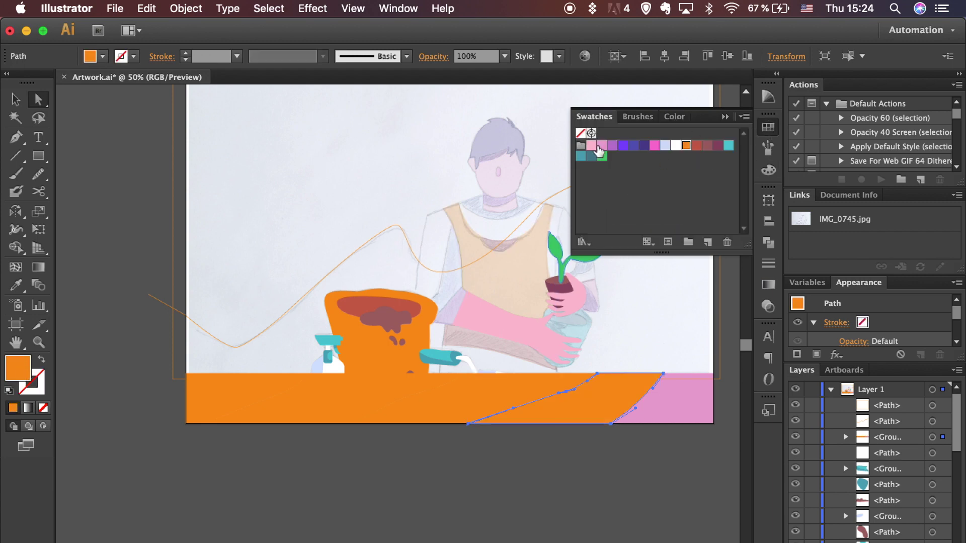
left_click(593, 146)
left_click(514, 390)
left_click(602, 145)
left_click(383, 391)
key("i")
left_click(563, 420)
left_click(272, 392, "super")
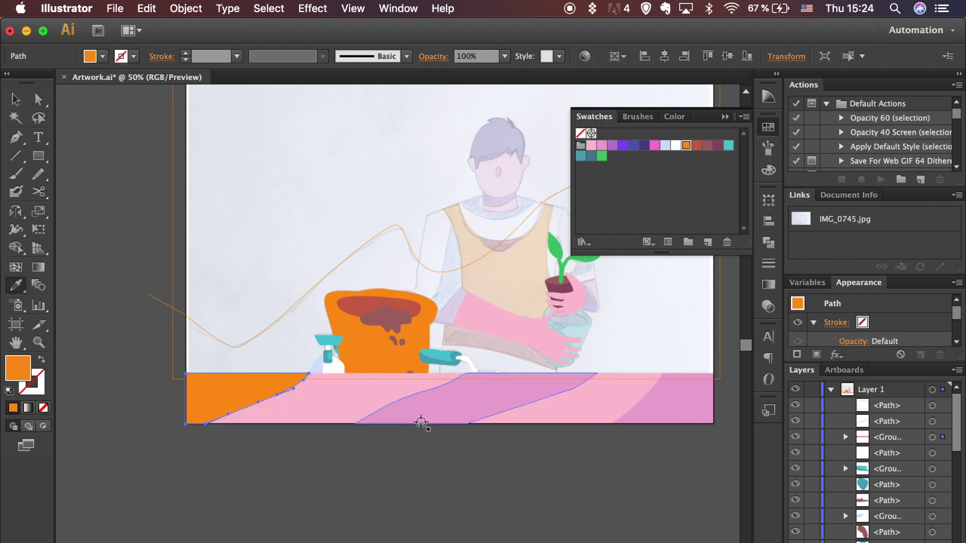
left_click(434, 419)
Send the striped tabletop group behind the pot, spray bottle and trowel
key("v")
left_click(468, 481)
left_click(514, 422)
key("super+shift+bracketleft")
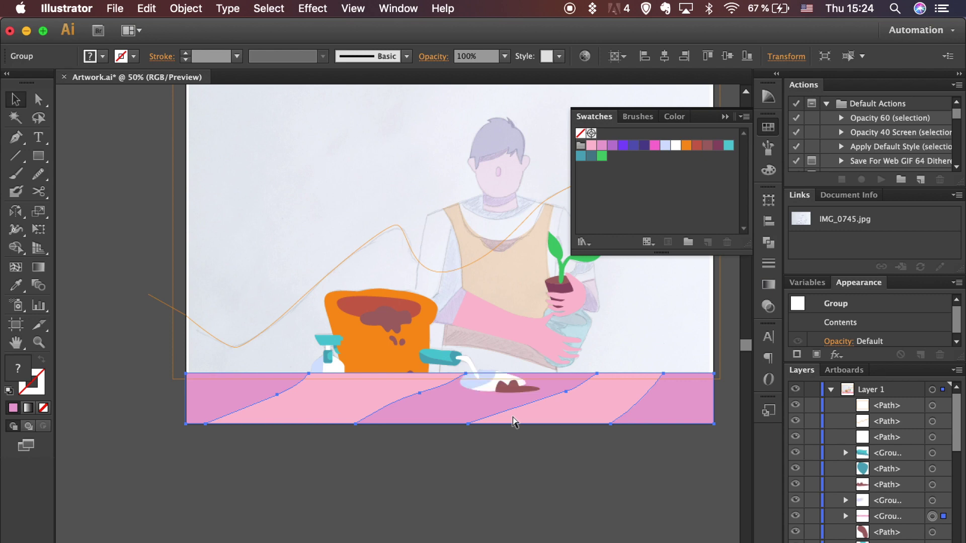
left_click(478, 516)
Divide the background rectangle along the wavy hill line with Pathfinder Divide
left_click_drag(153, 272, 176, 330)
left_click(766, 249)
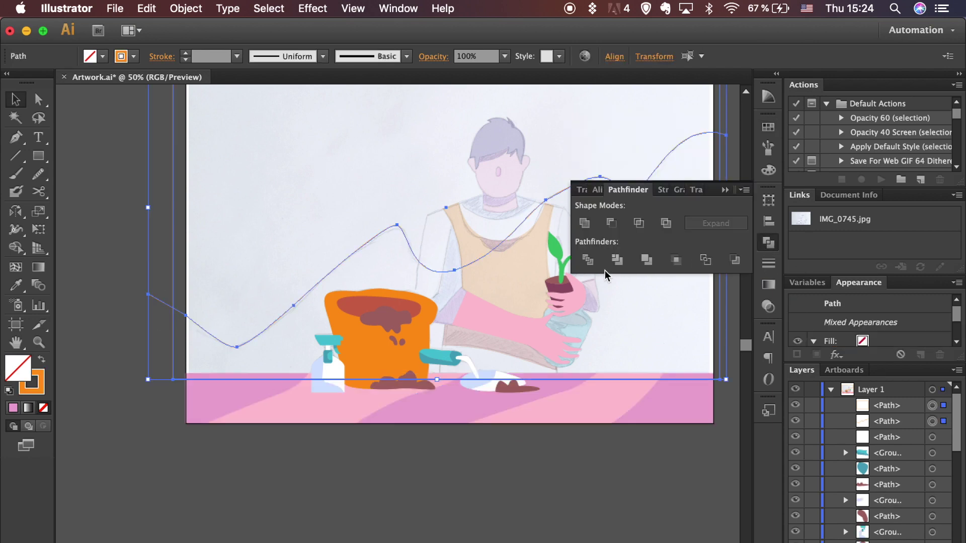
left_click(588, 261)
Fill the sky area above the hill line with bright violet and the hill area below it with dark blue-violet
left_click(306, 497)
key("a")
left_click(292, 308)
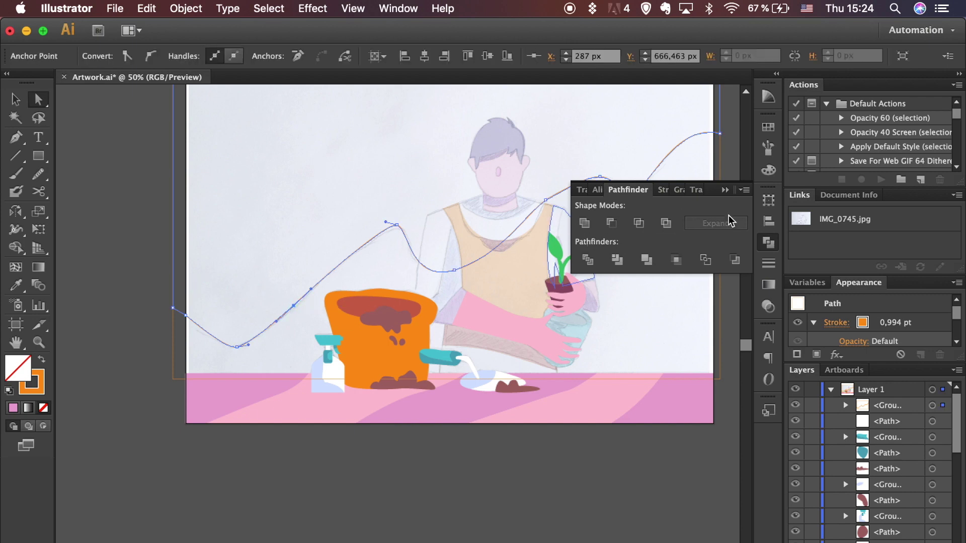
left_click(766, 128)
left_click(623, 146)
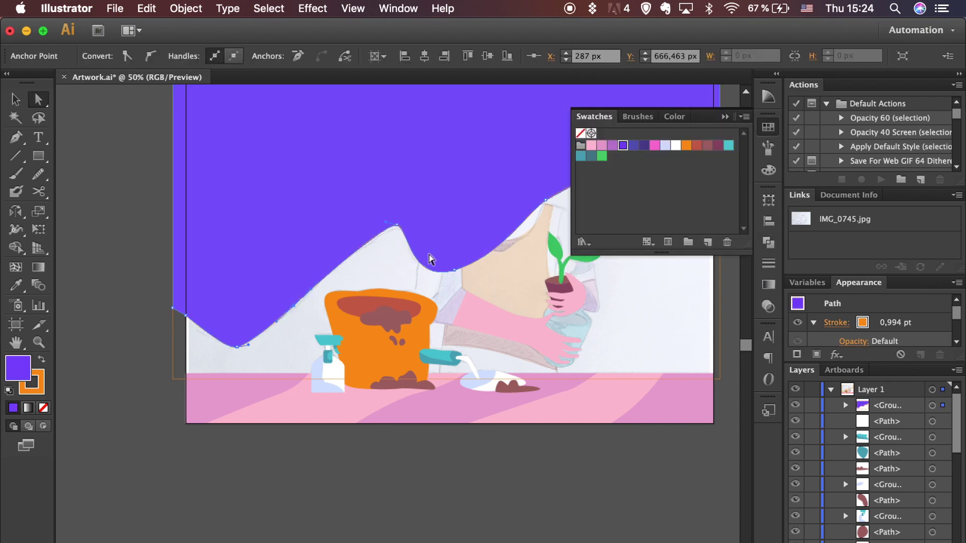
left_click(173, 361)
left_click(634, 146)
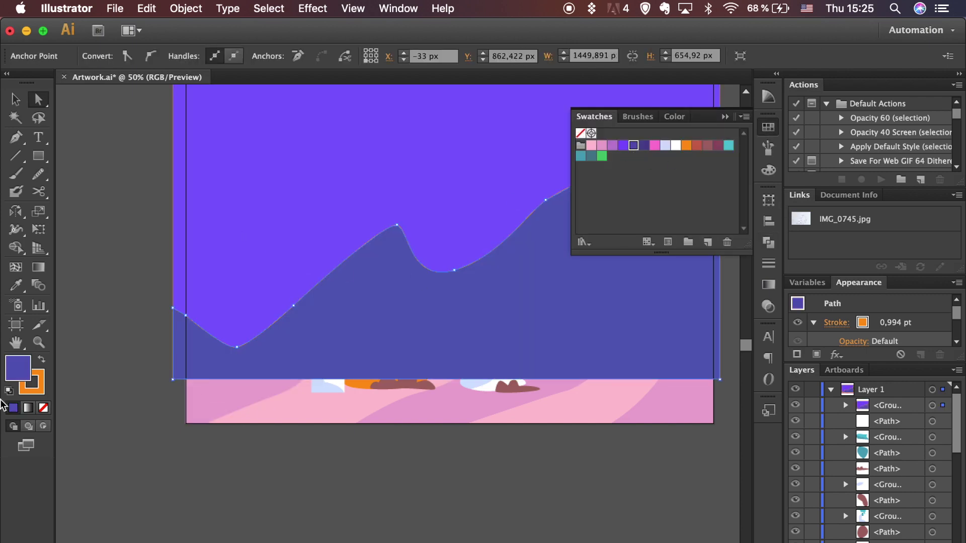
Remove the orange stroke from both the hill and sky shapes
left_click(42, 383)
left_click(44, 407)
left_click(207, 290)
left_click(45, 407)
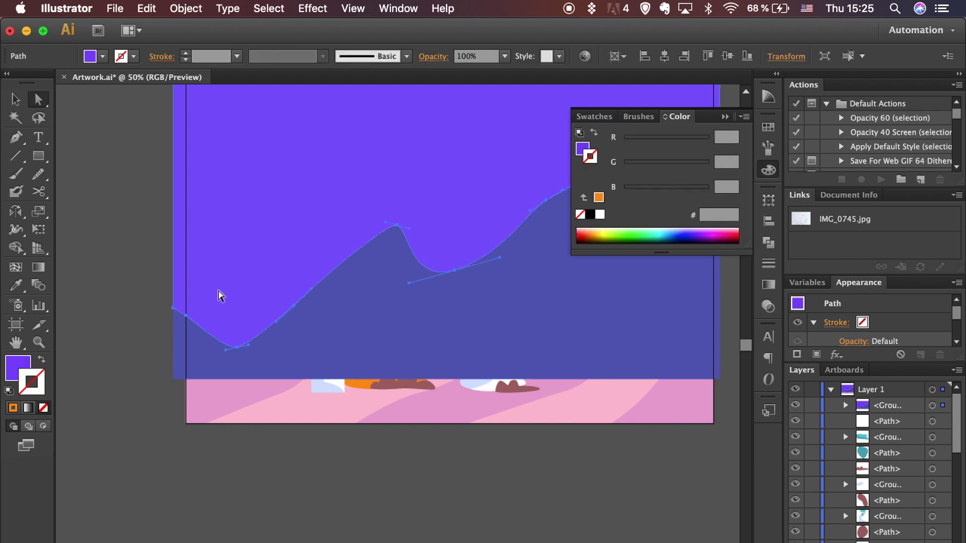
Send the sky and hill background group backward until it lies behind the pot and the sketch
left_click(333, 342, "super")
key("super+[")
key("super+[")
key("super+[")
key("super+[")
key("super+[")
key("super+[")
key("super+[")
key("super+[")
key("super+[")
key("super+[")
key("super+[")
key("super+[")
key("super+[")
key("super+[")
key("super+[")
key("super+[")
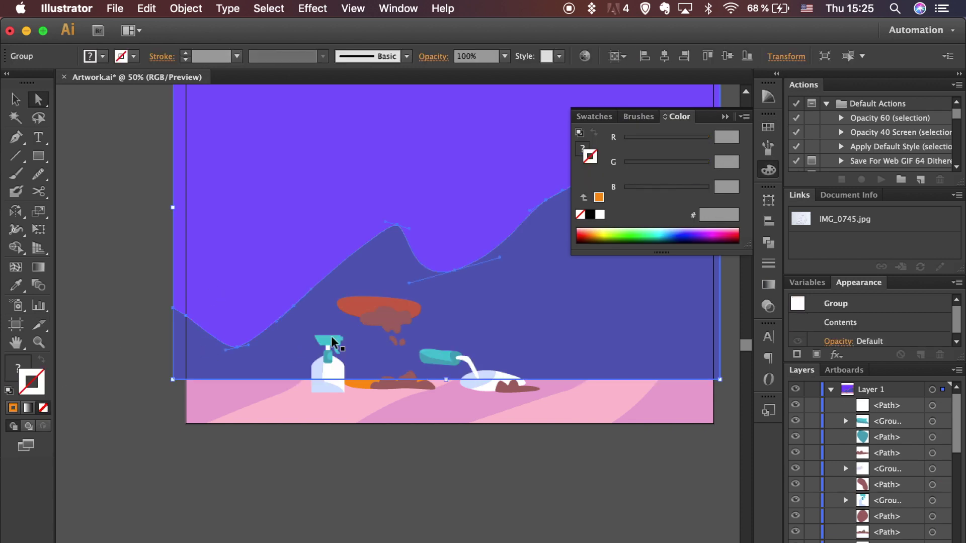
scroll(331, 336, "right", 3)
scroll(331, 336, "up", 2)
key("super+[")
key("super+[")
key("super+[")
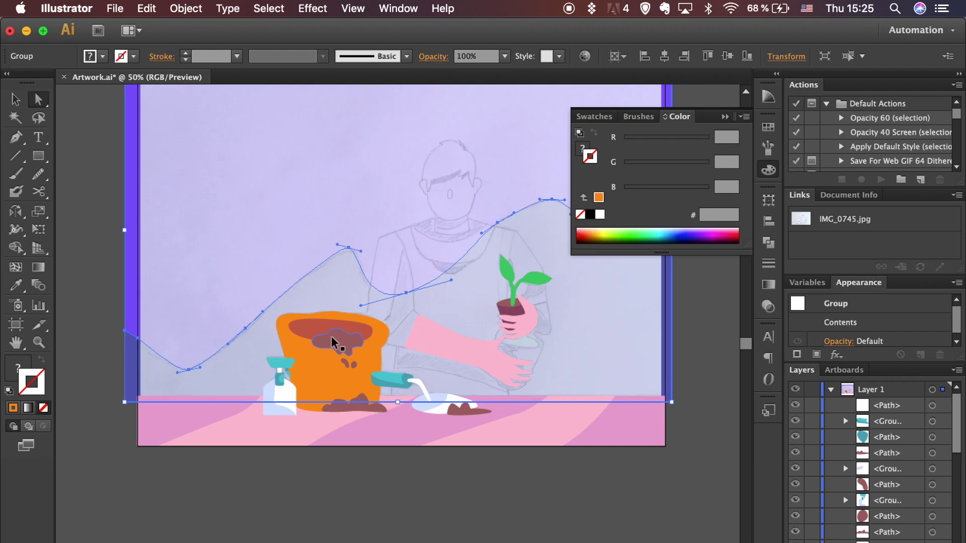
Hide the locked linked sketch image in the layer list
scroll(873, 461, "down", 10)
scroll(873, 460, "up", 2)
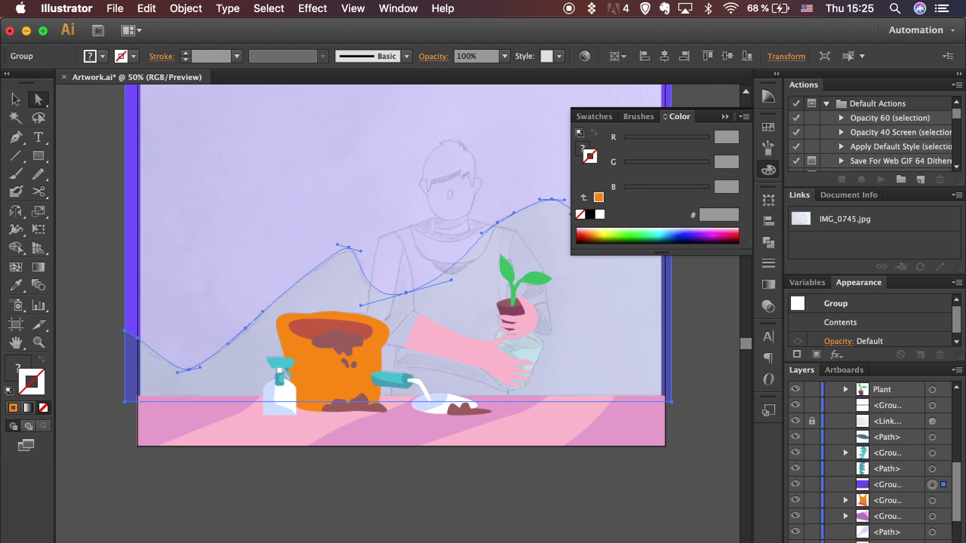
left_click(796, 422)
Send the sky and hill background group further backward until it lies behind the man
key("super+[")
key("super+[")
key("super+[")
key("super+[")
key("super+[")
key("super+[")
key("super+[")
key("super+[")
key("super+[")
key("super+[")
key("super+[")
key("super+[")
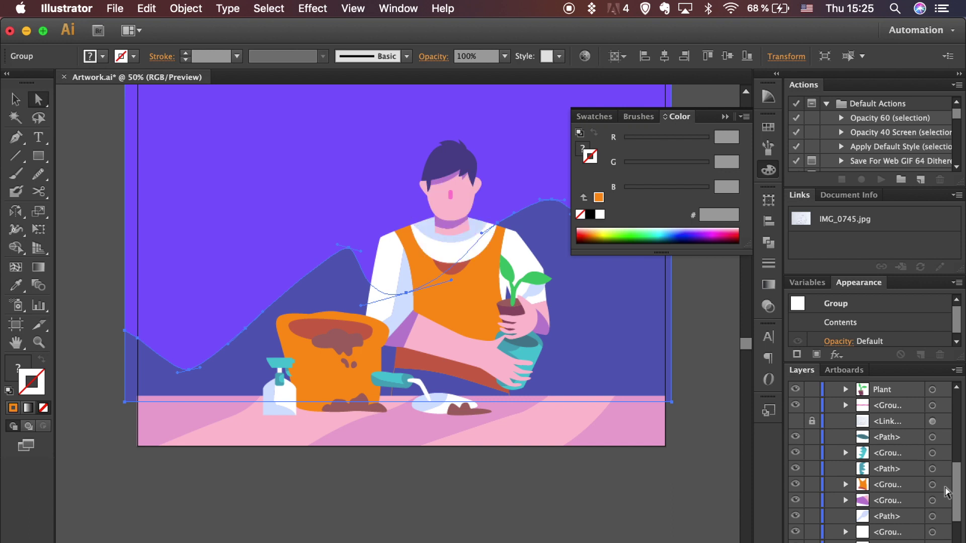
Fill the outlined lower apron piece beneath the red band with the apron's orange
left_click(393, 400)
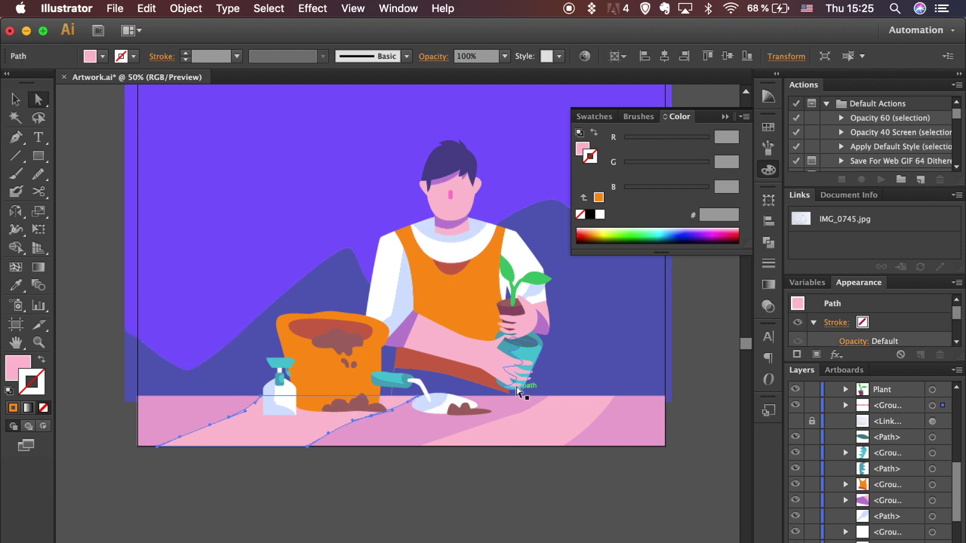
key("super+equal")
key("i")
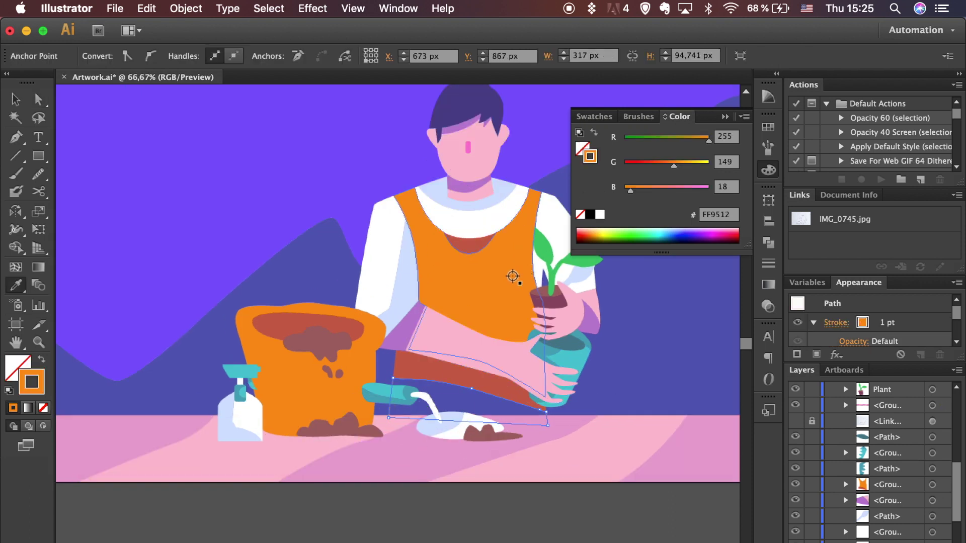
left_click(526, 275)
key("v")
key("super+shift+a")
Draw a narrow curved fold shape with the Pen tool on the man's sleeve beside the plant
key("super+minus")
key("super+equal")
key("super+equal")
scroll(654, 459, "up", 3)
scroll(654, 459, "right", 2)
key("p")
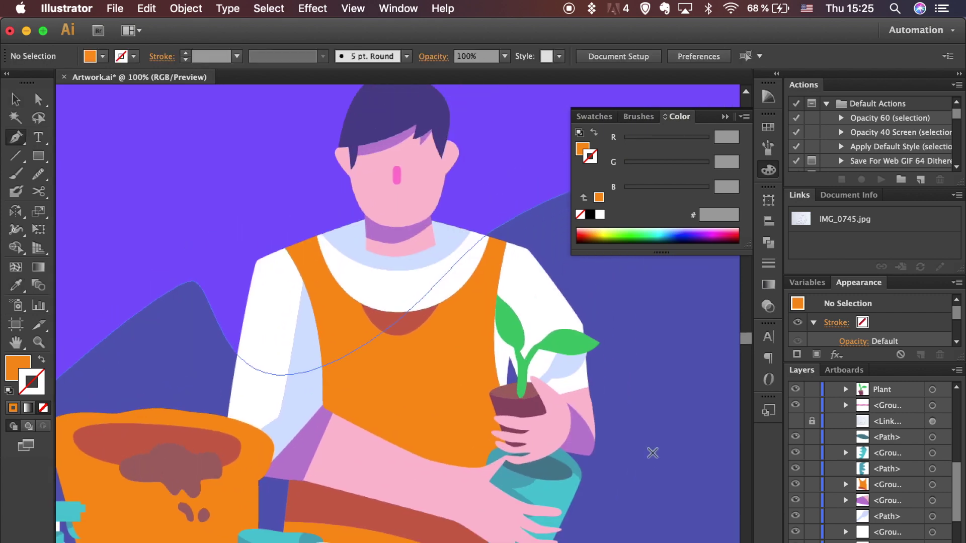
left_click_drag(509, 361, 537, 289)
left_click(523, 294)
left_click_drag(513, 379, 500, 386)
key("super+plus")
key("super+plus")
left_click(619, 395)
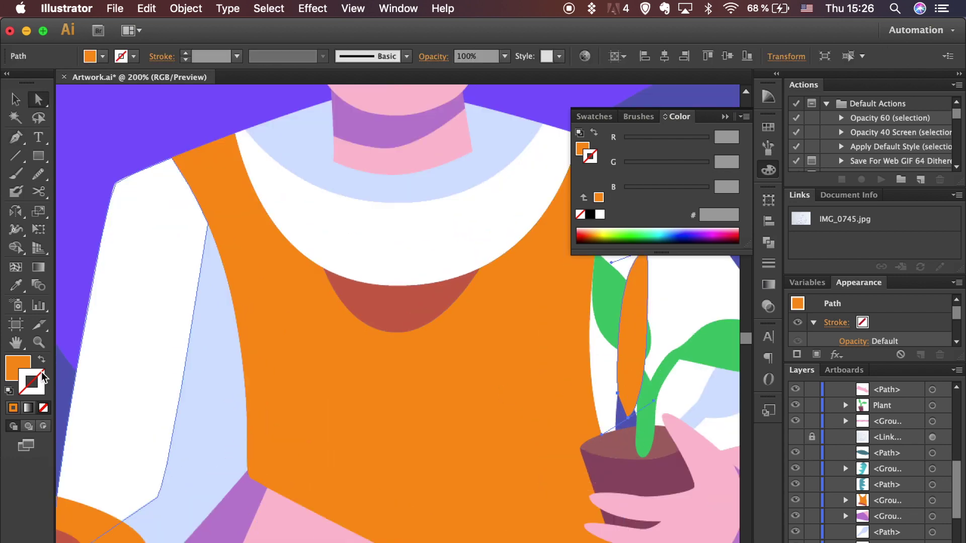
Switch the fold shape to an orange outline and divide the white sleeve along it with Pathfinder Divide
key("shift+x")
left_click_drag(619, 395, 623, 395)
key("v")
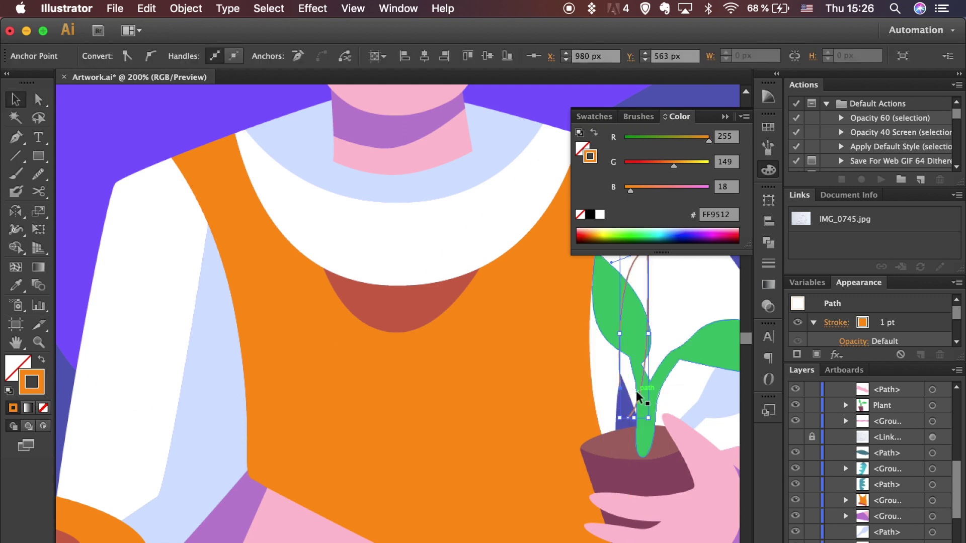
left_click(670, 388, "shift")
left_click(767, 248)
left_click(588, 259)
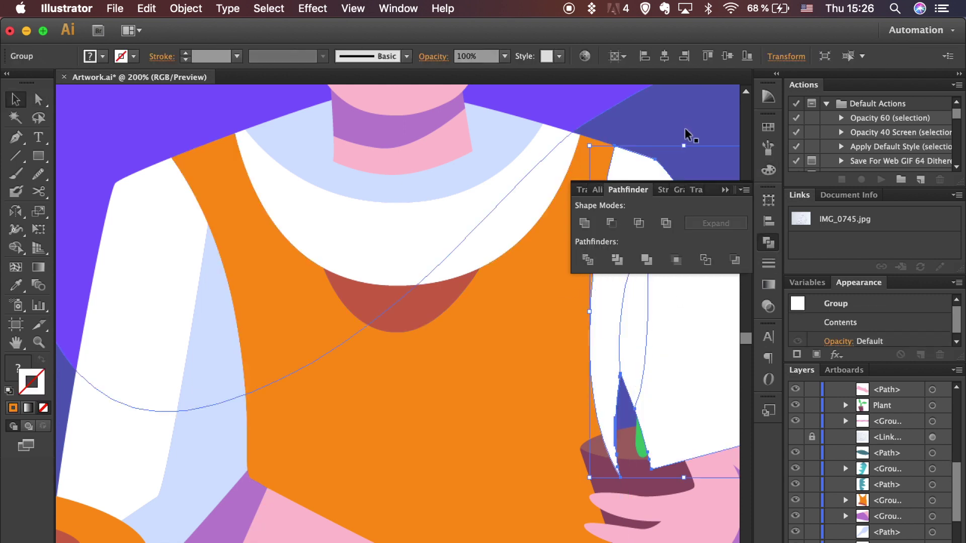
Fill the narrow fold piece cut from the sleeve with the shirt's light blue shading colour
key("a")
left_click(636, 306)
key("v")
left_click(695, 446)
Send the divided sleeve group behind the potted plant and the hand, and clear the selection
key("super+minus")
key("super+minus")
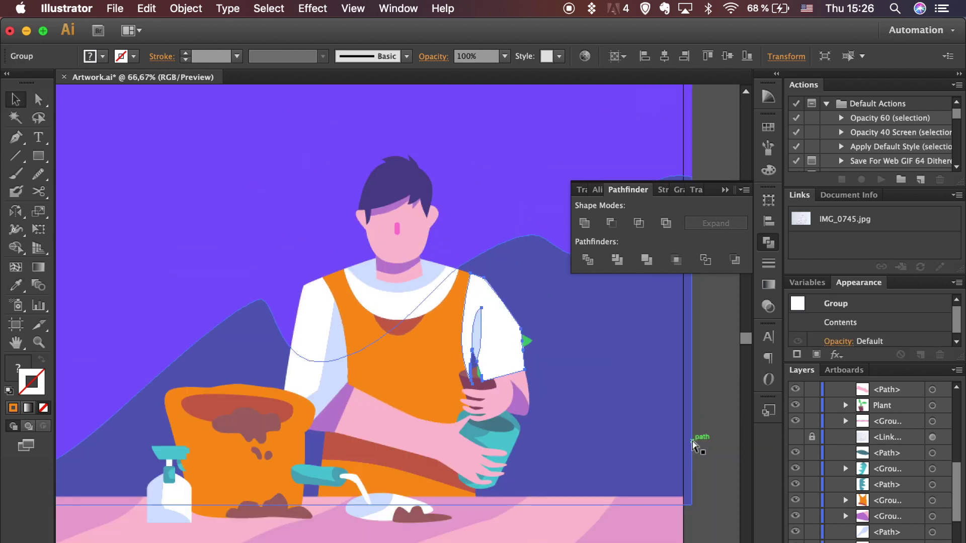
key("super+bracketleft")
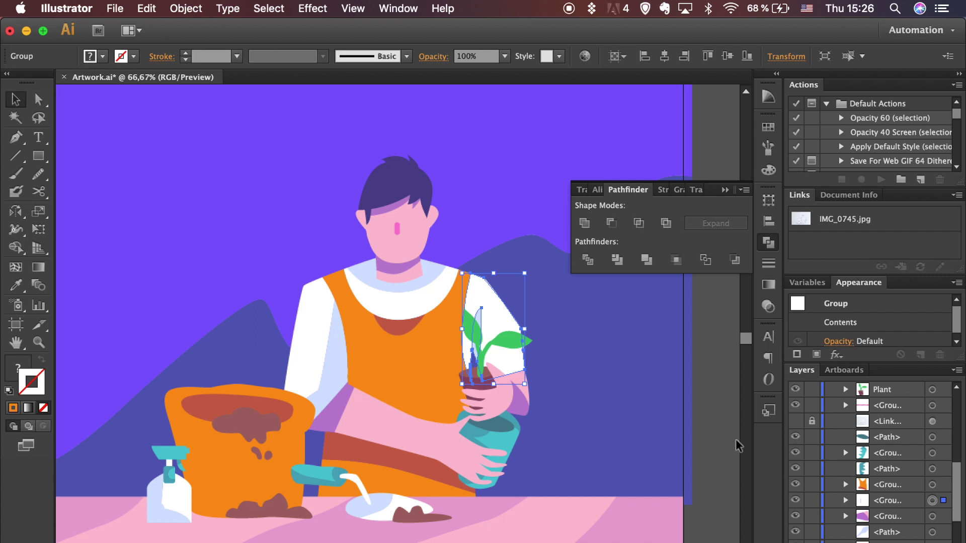
left_click(736, 440)
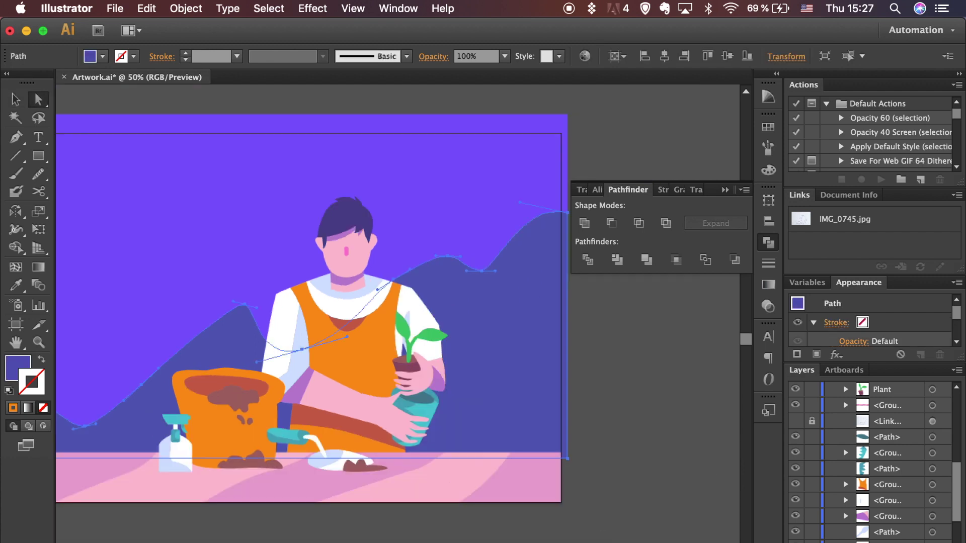
key("super+shift+a")
scroll(323, 314, "left", 1)
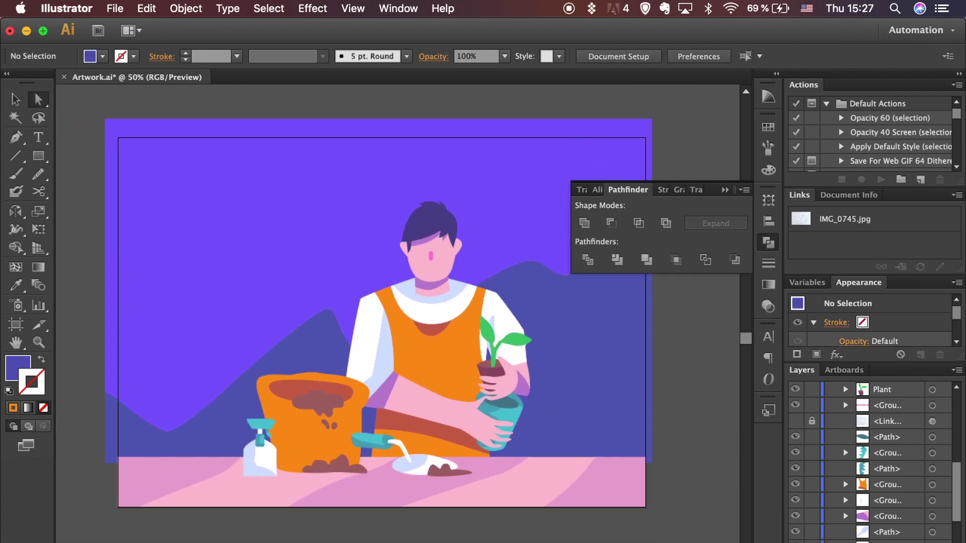
left_click(768, 243)
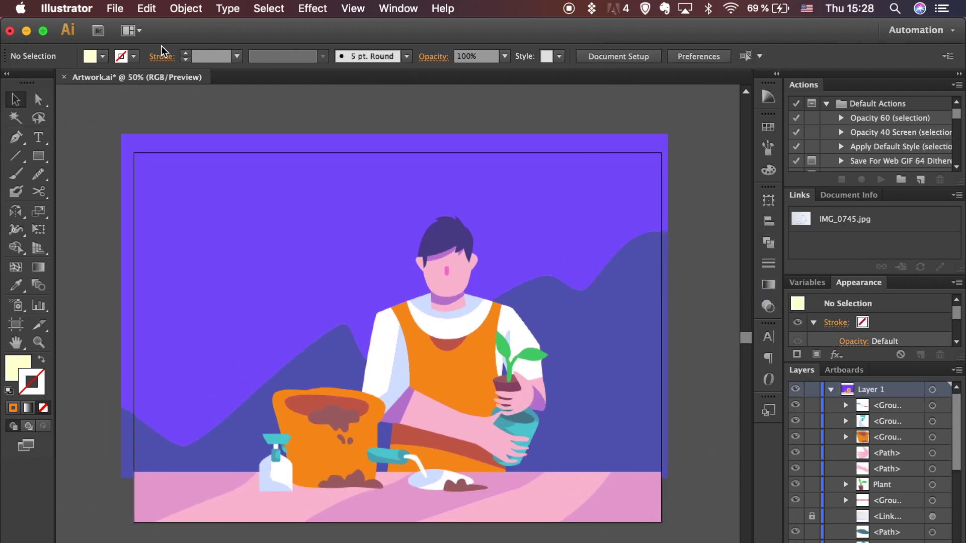
Export the illustration to the Desktop as Artwork.png at Medium (150 ppi) with a white background
left_click(115, 9)
left_click(171, 272)
key("super+shift+e")
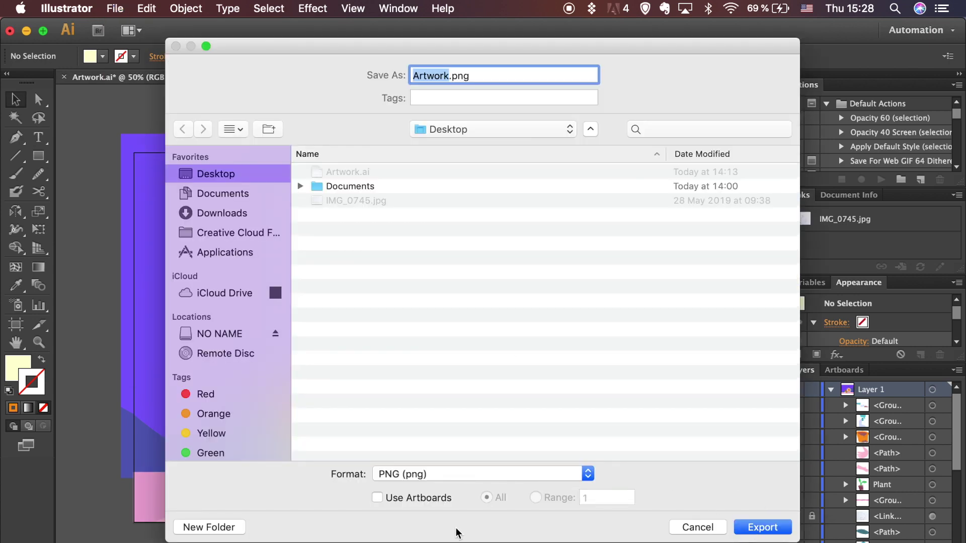
left_click(763, 527)
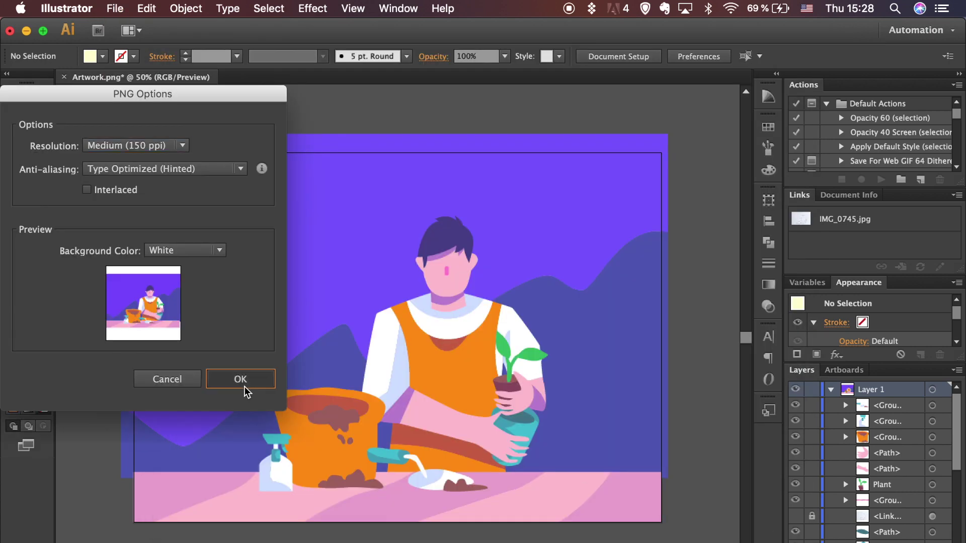
key("Return")
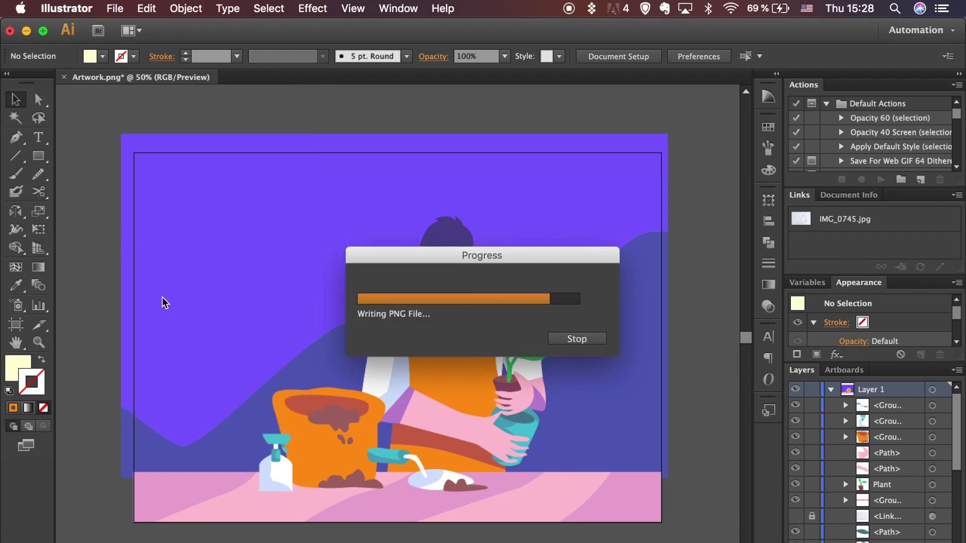